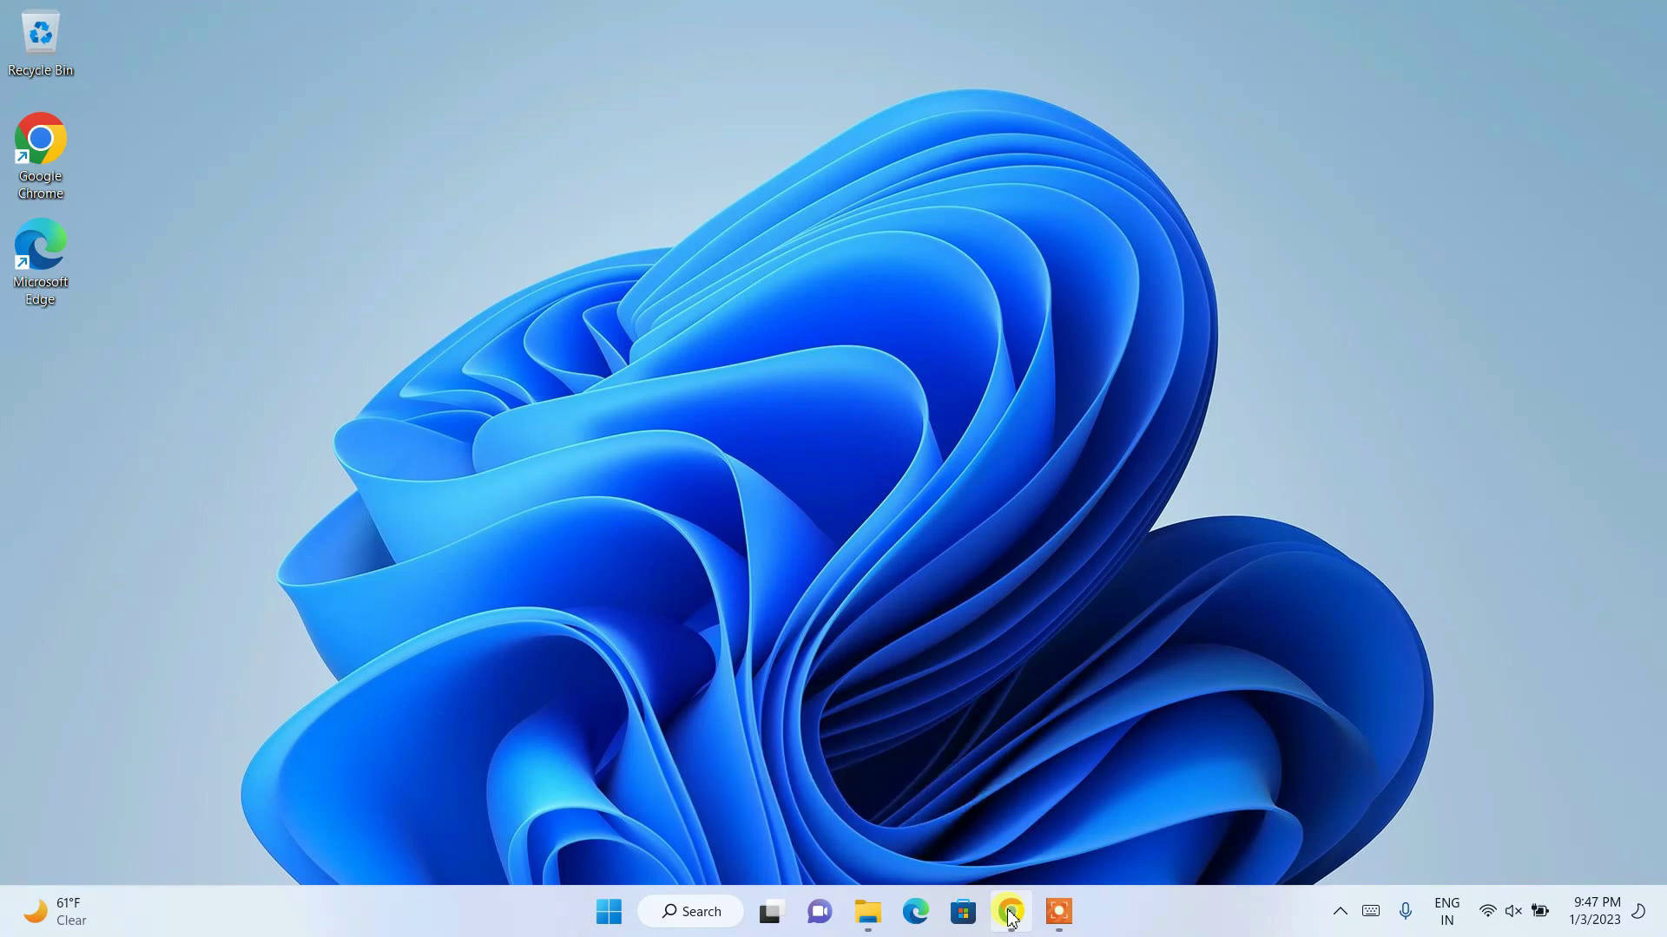
Open Google Chrome from the taskbar
click(1024, 918)
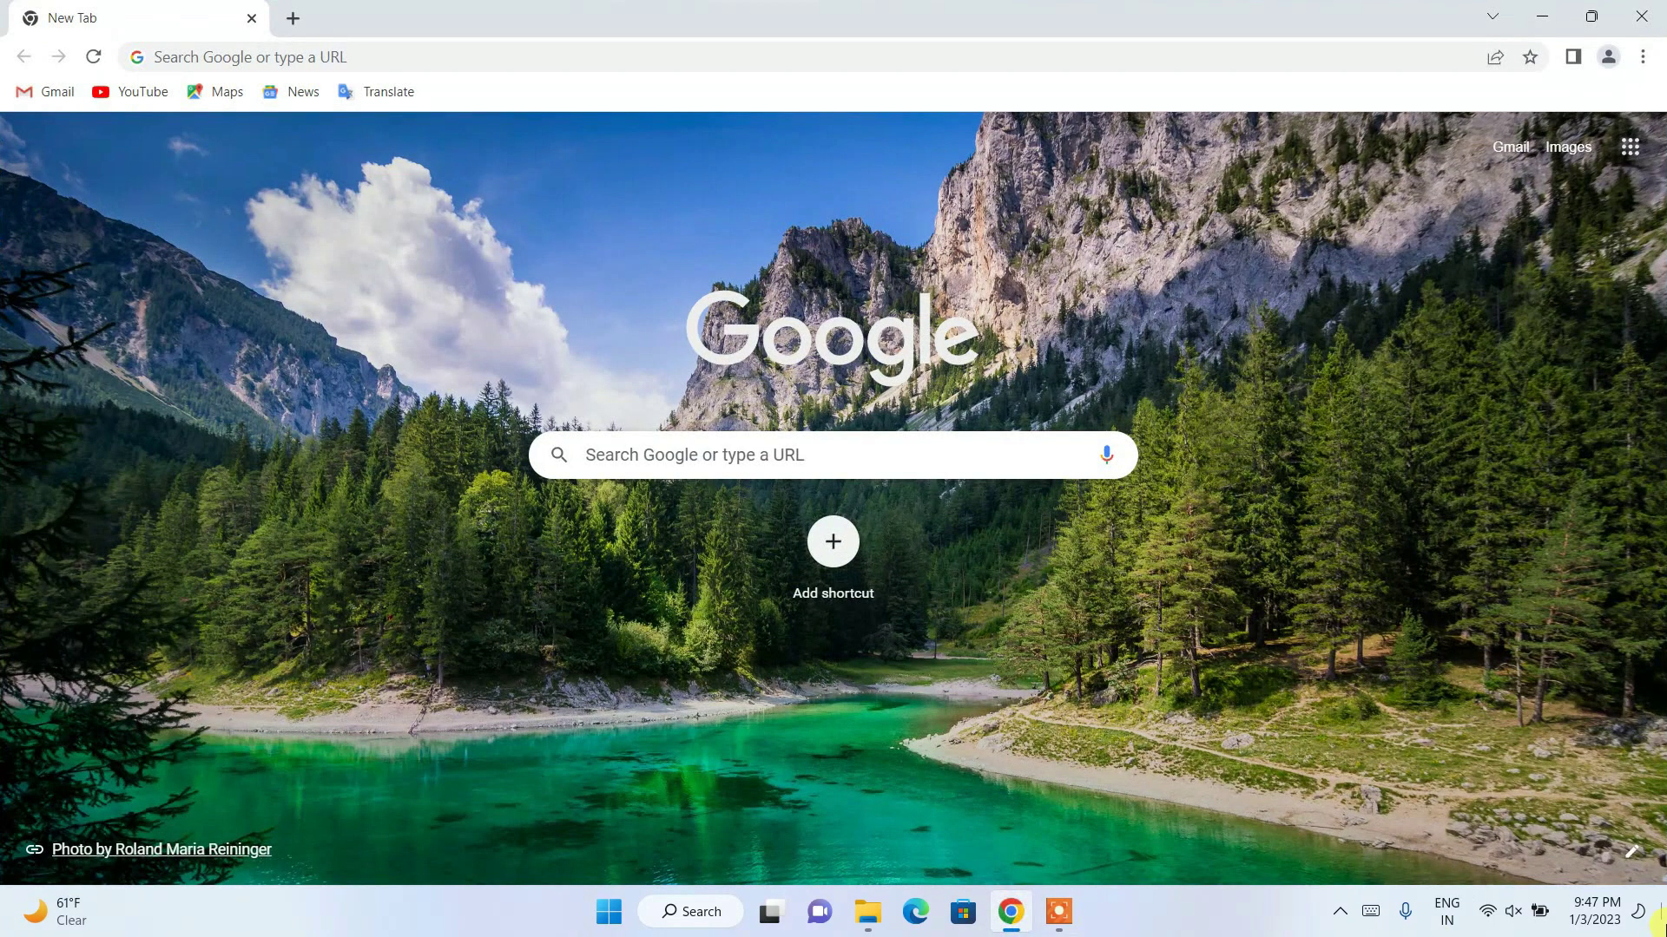
Search for 'android studio' and open the official developer.android.com page
click(703, 60)
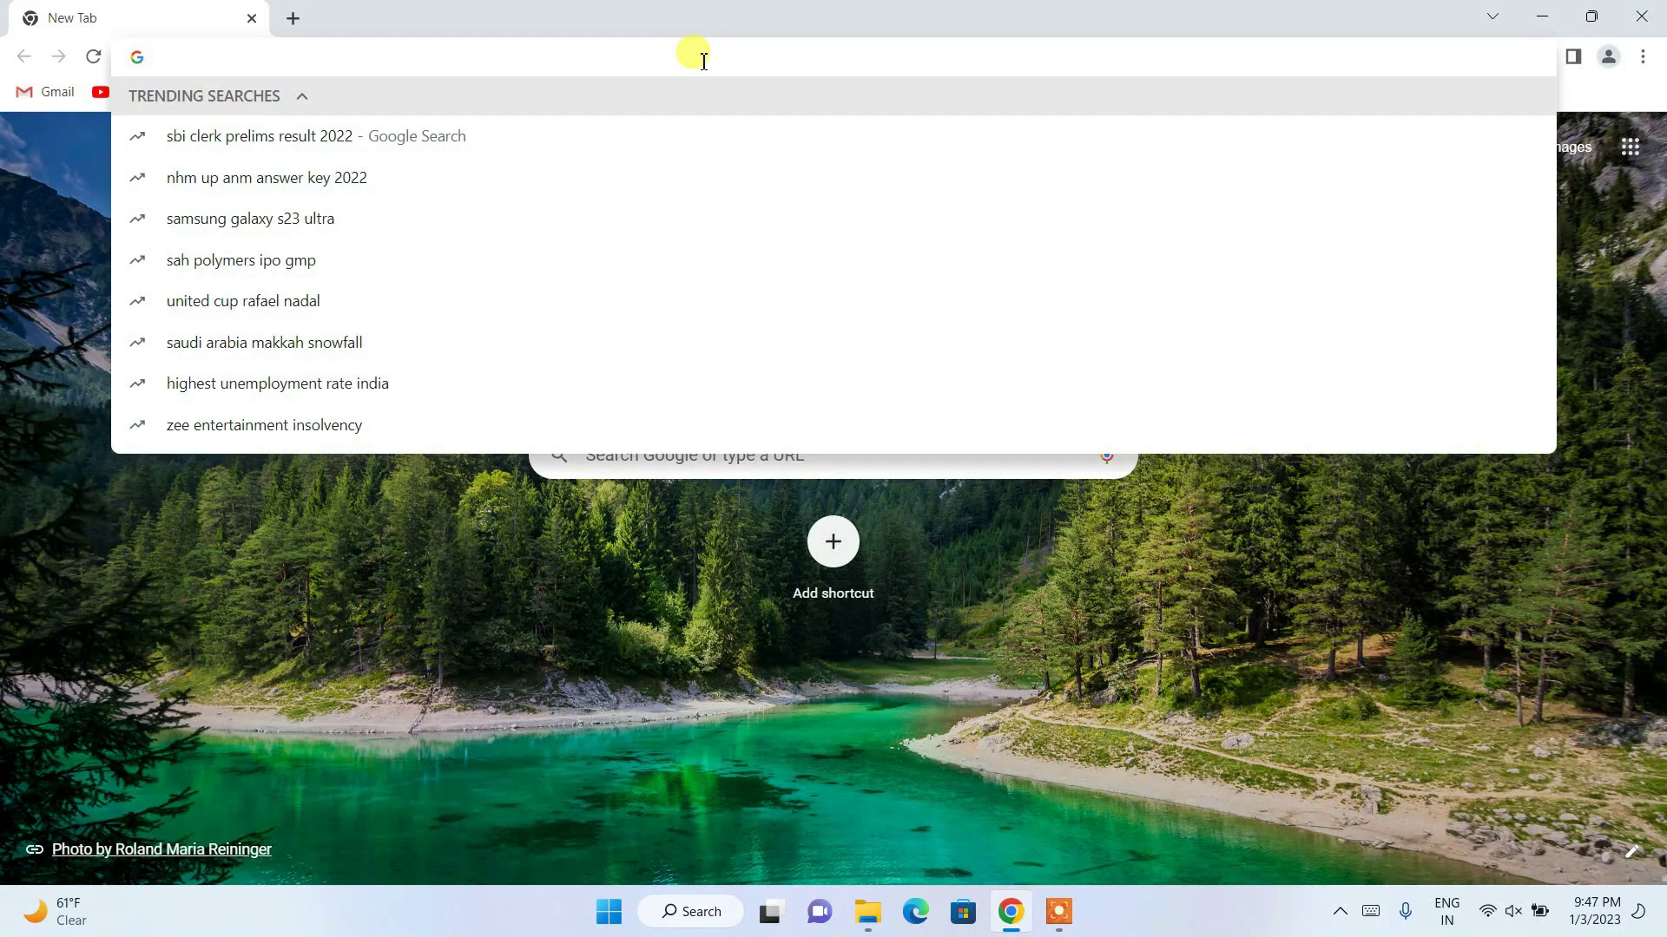
text(androis)
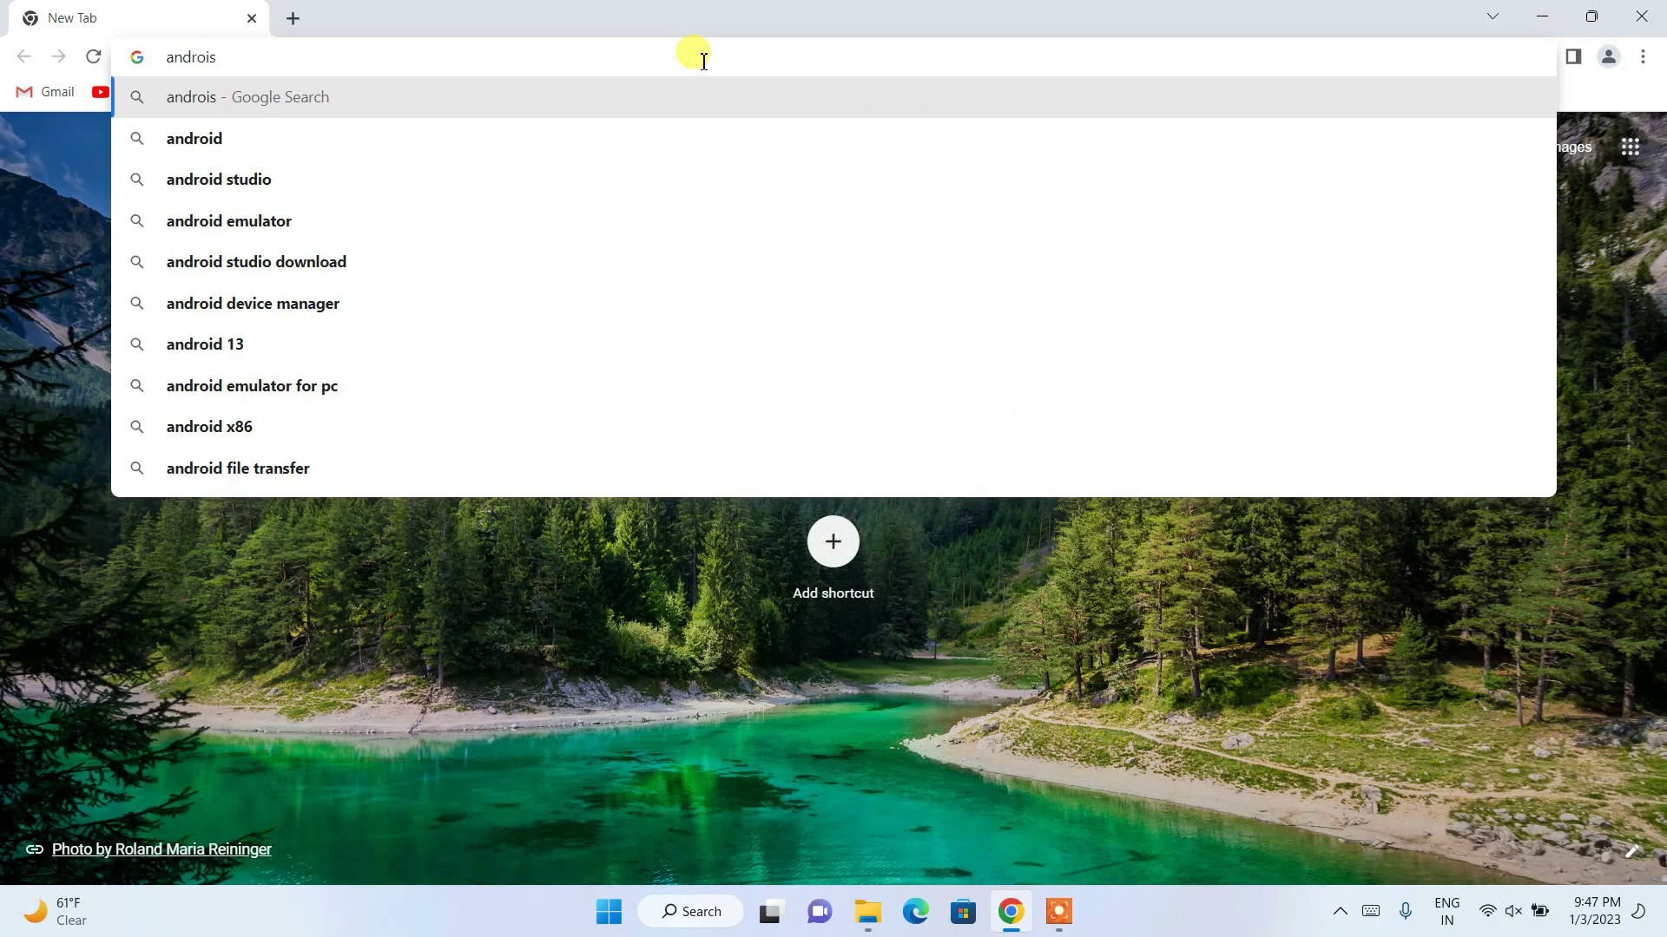
key(Down)
key(Down)
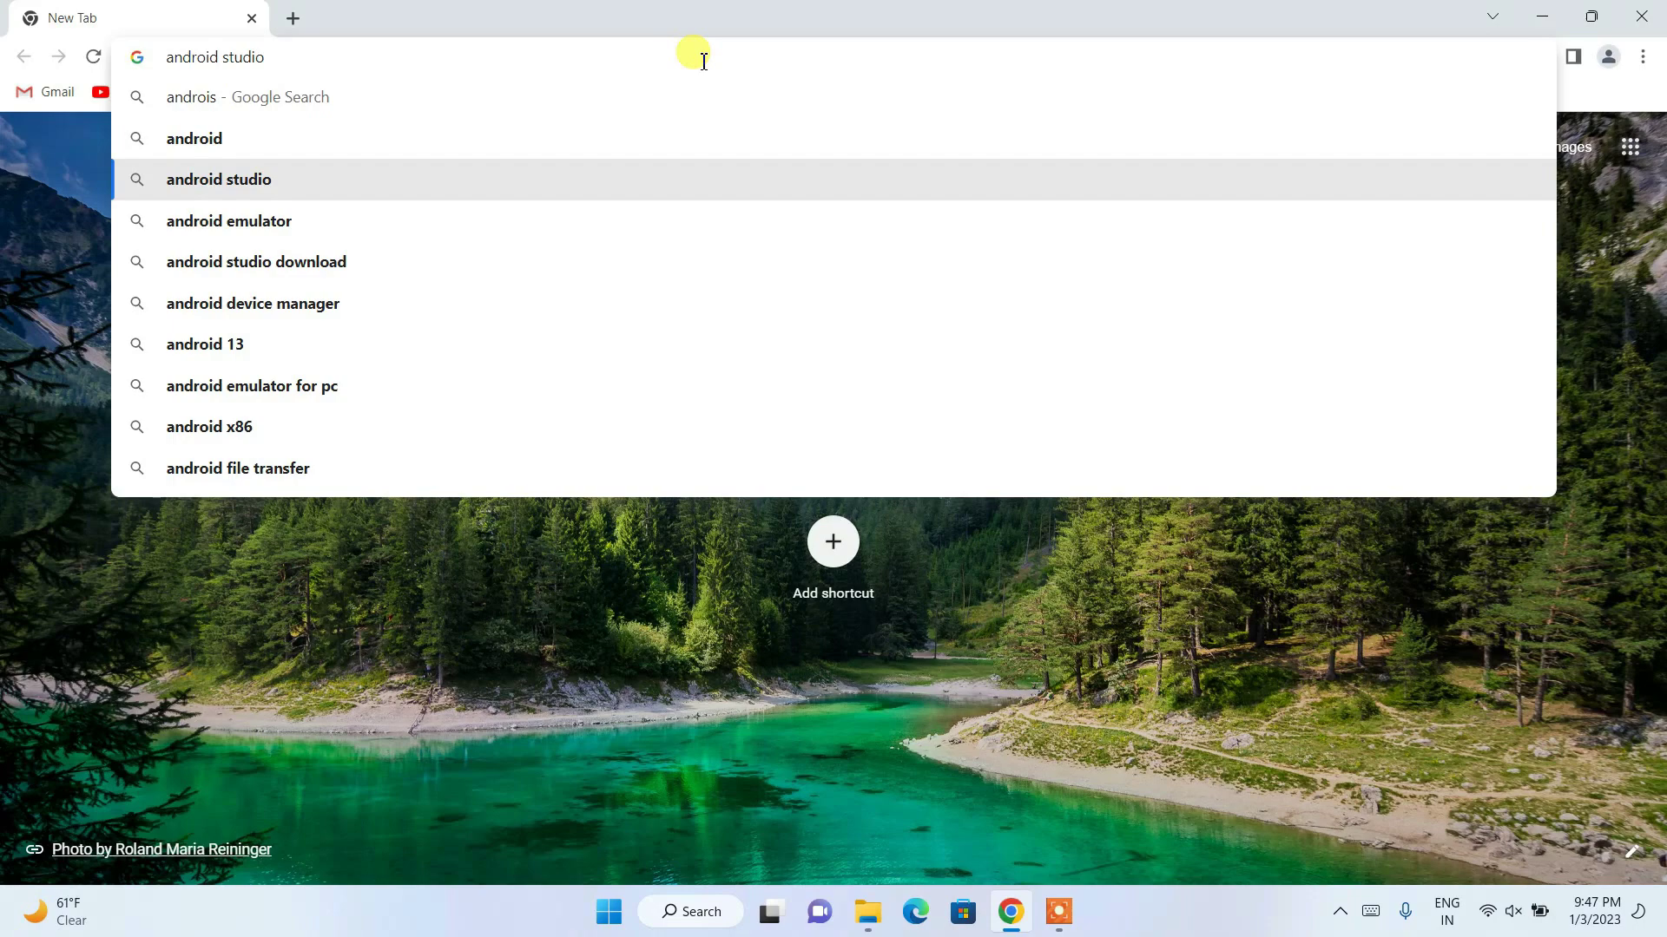
key(Return)
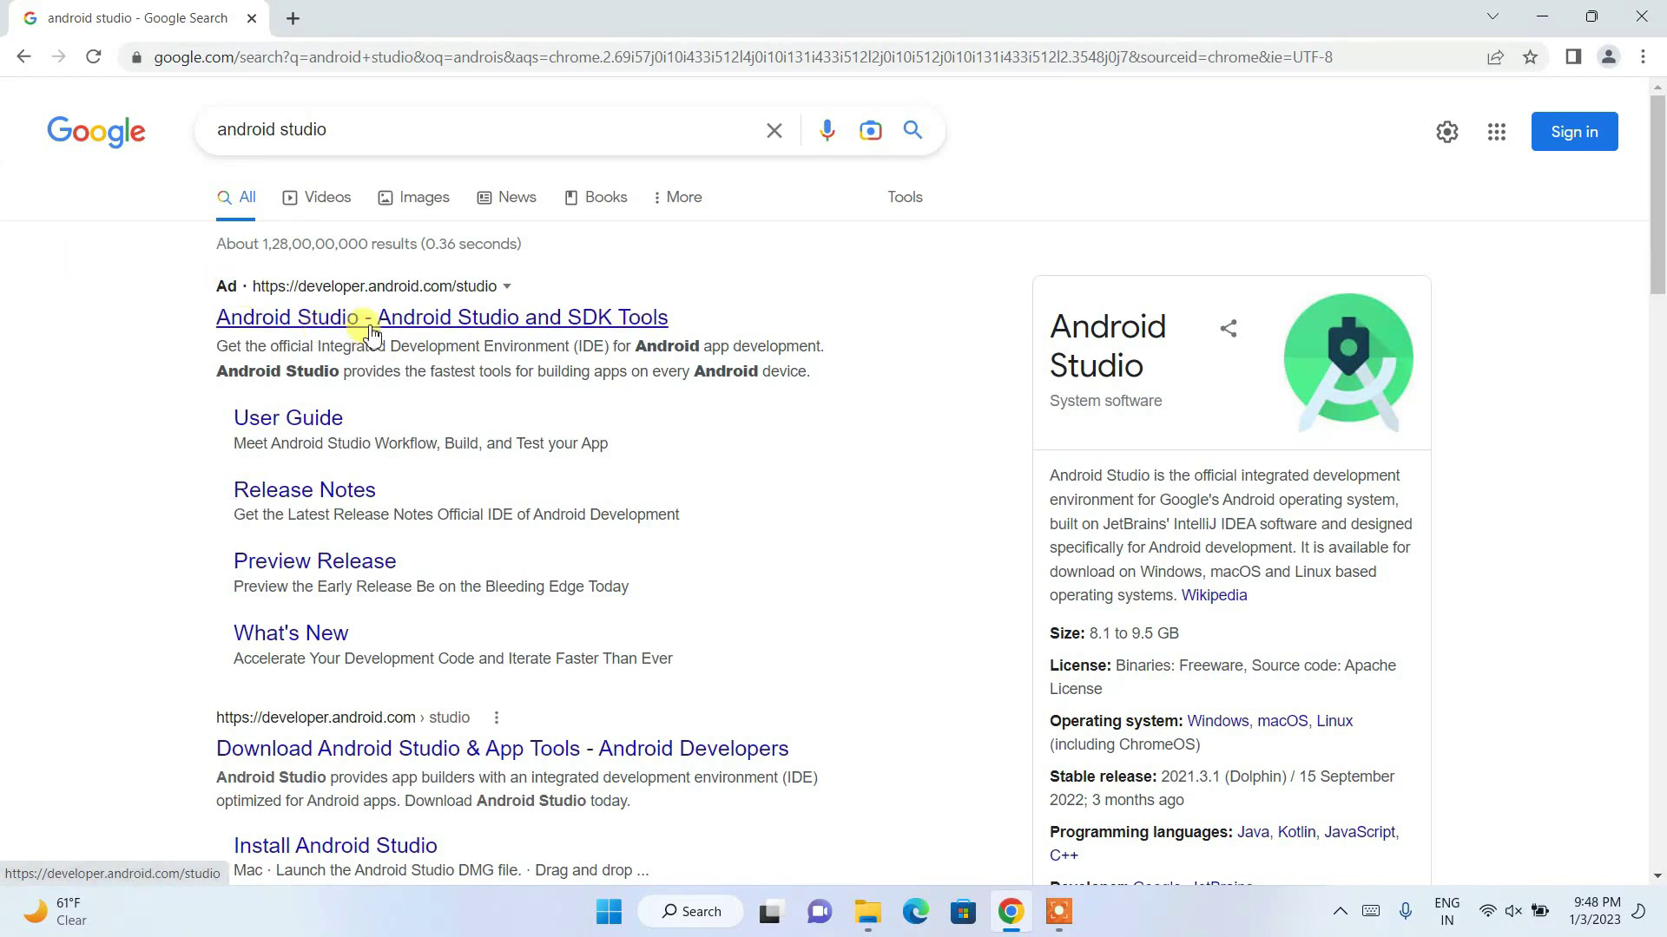
click(593, 335)
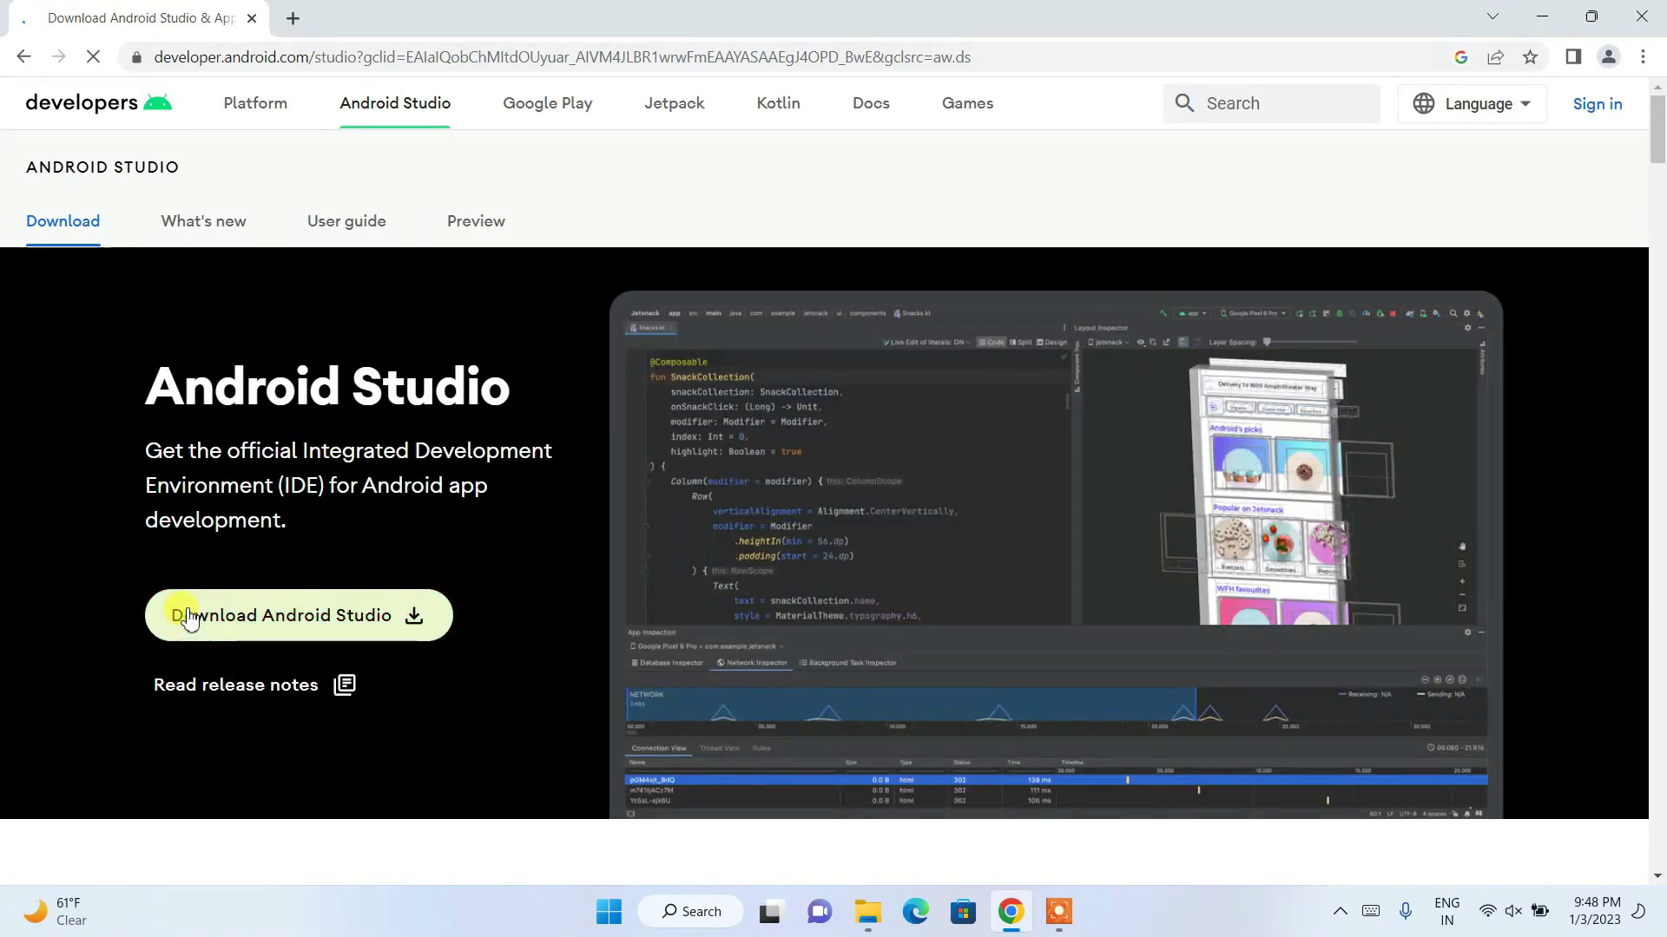
Accept the terms, start then cancel the Windows installer download, and open the Downloads > Software folder
click(383, 621)
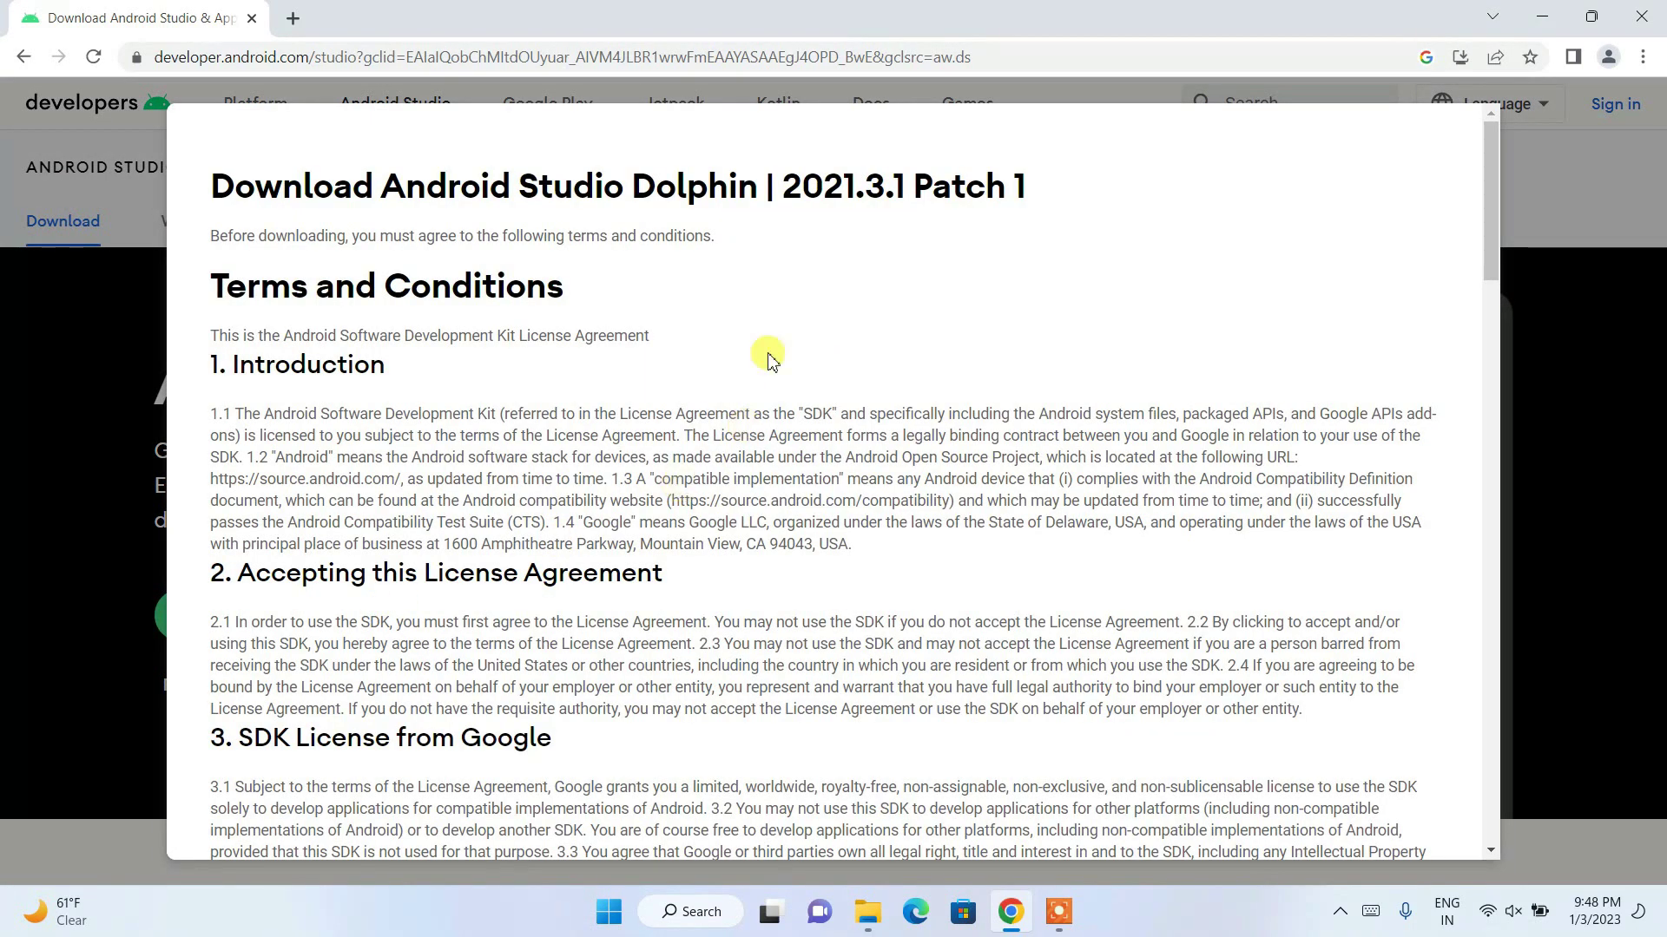
drag(770, 180, 964, 184)
scroll(964, 184, down, 20)
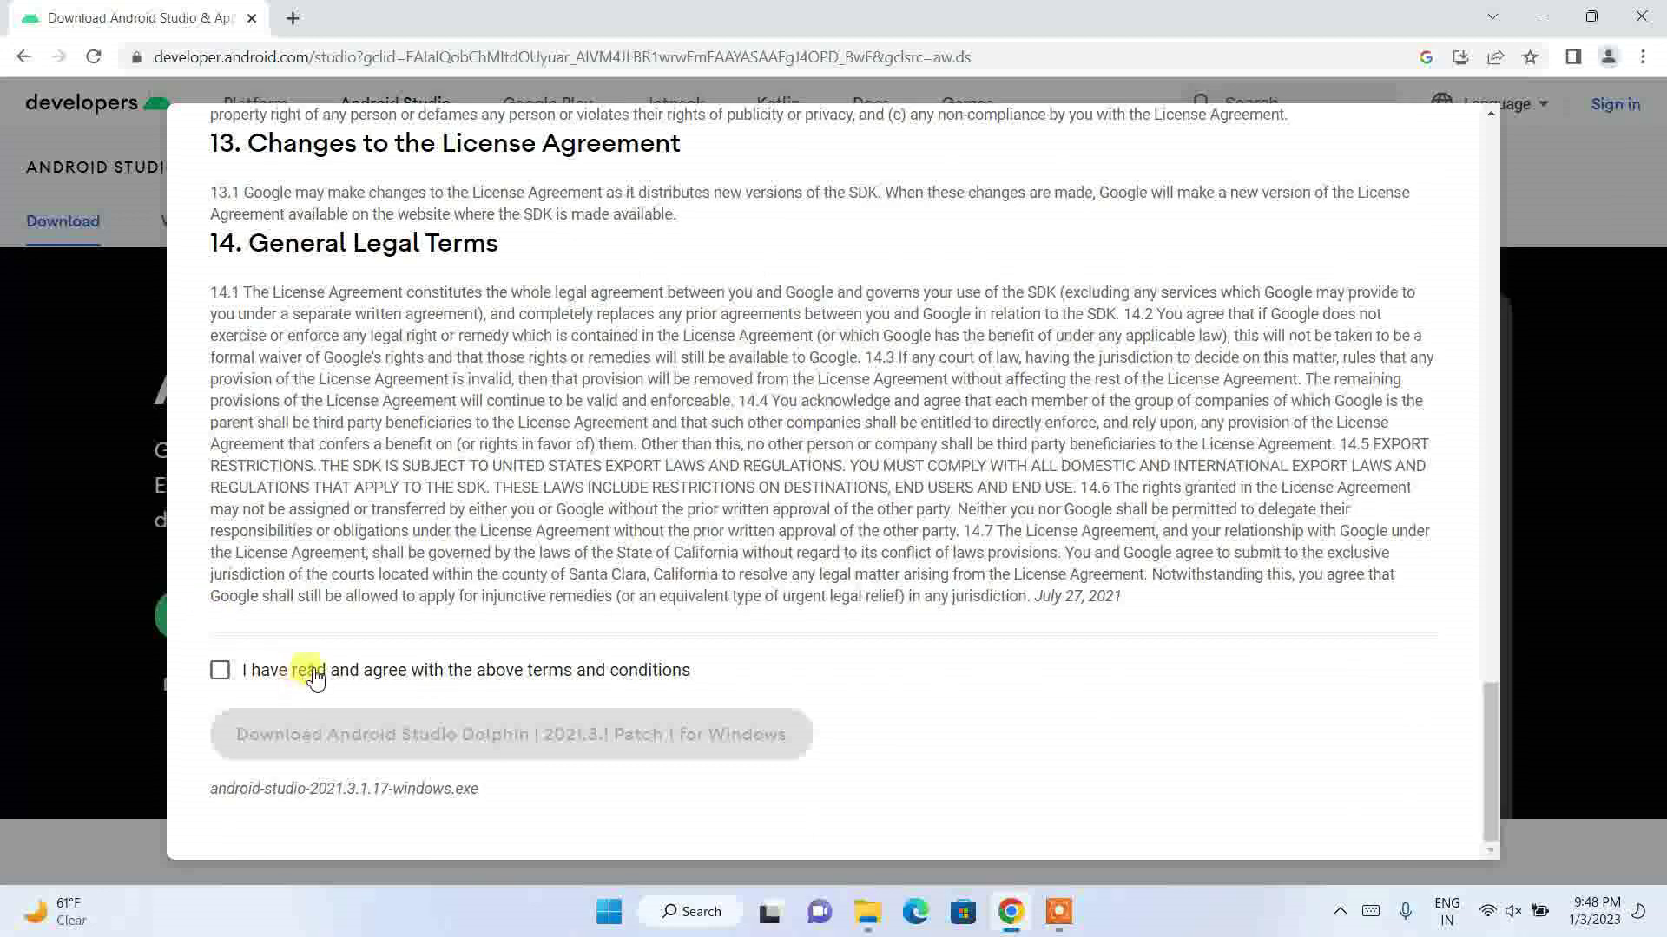
click(299, 671)
click(623, 740)
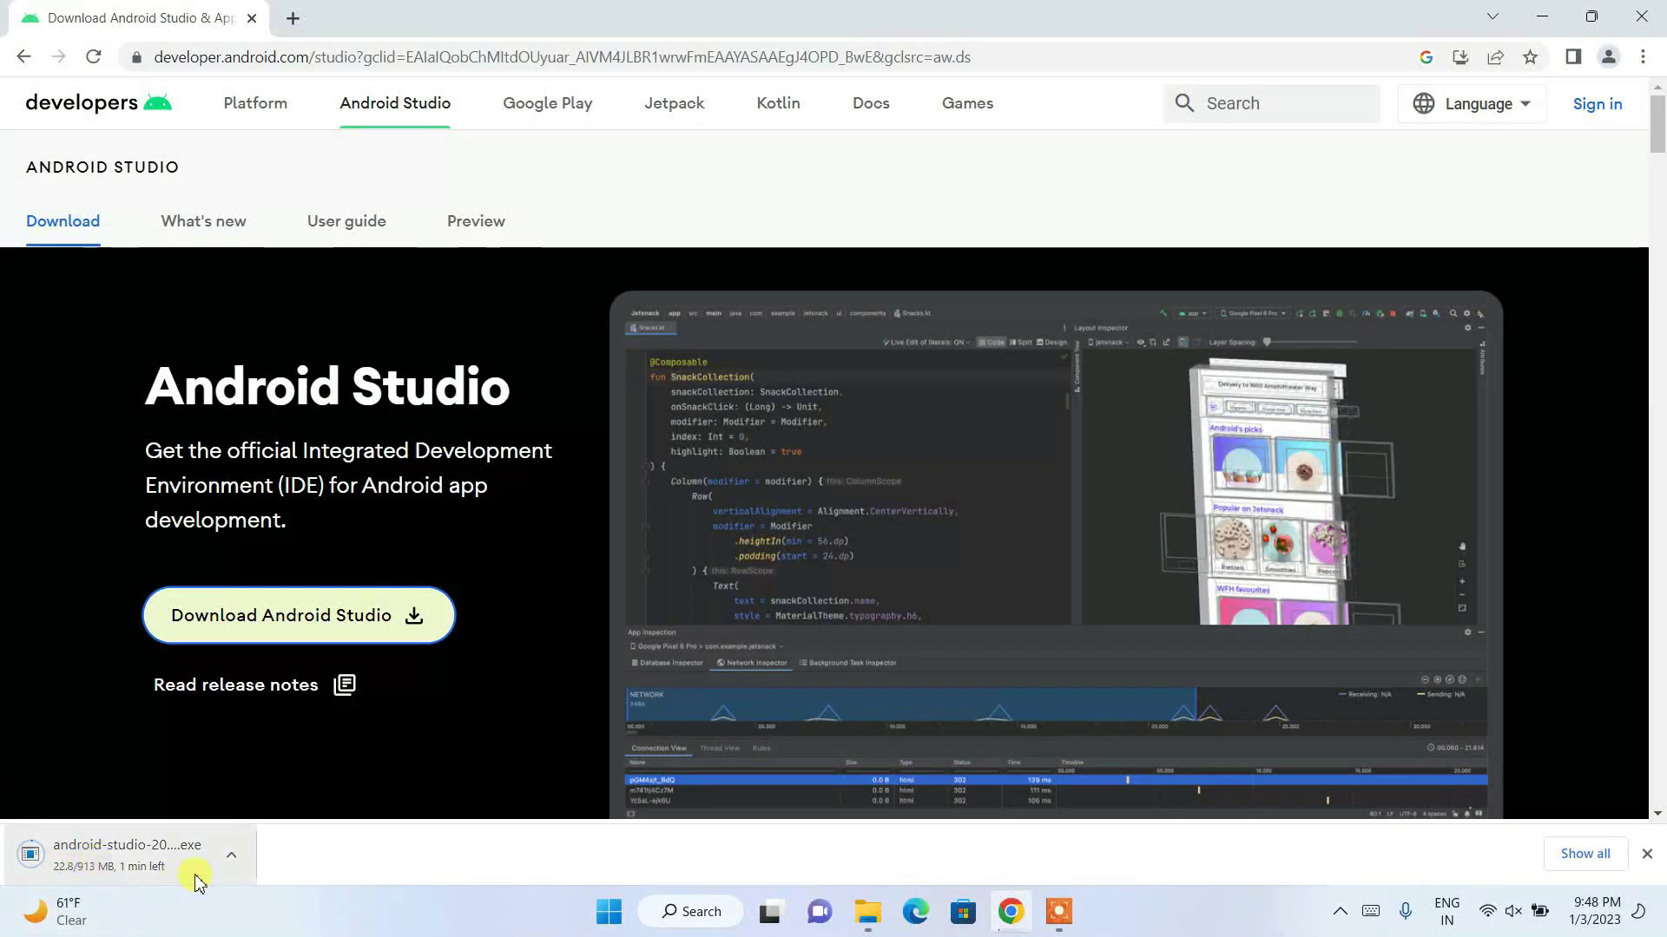
click(230, 859)
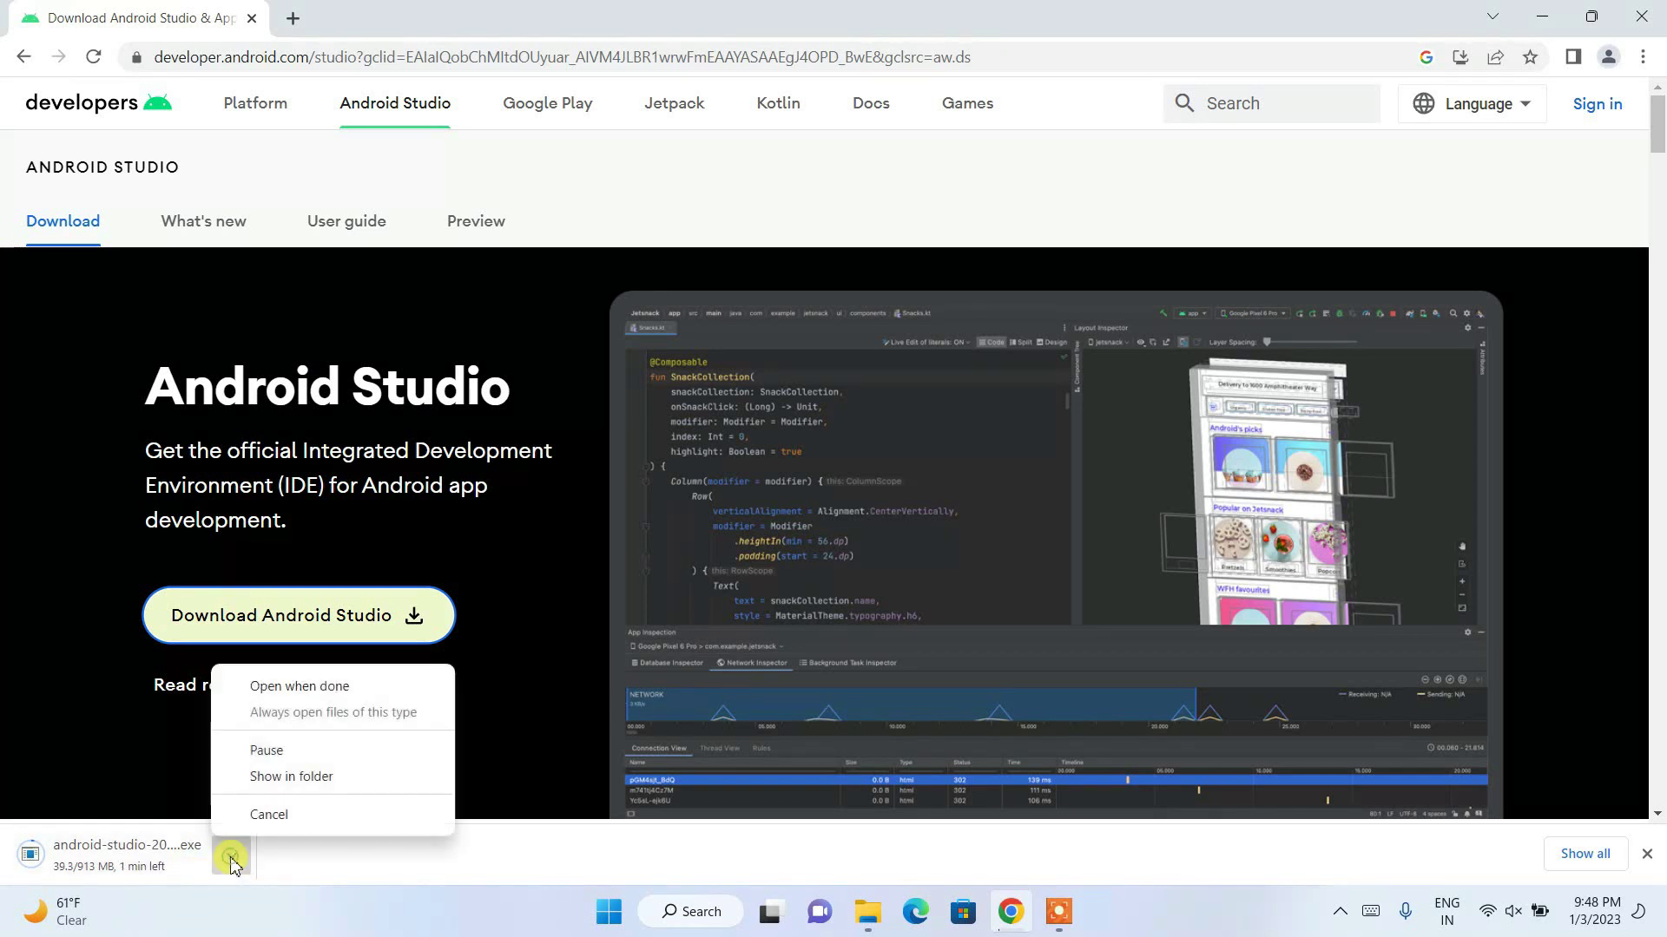
click(285, 817)
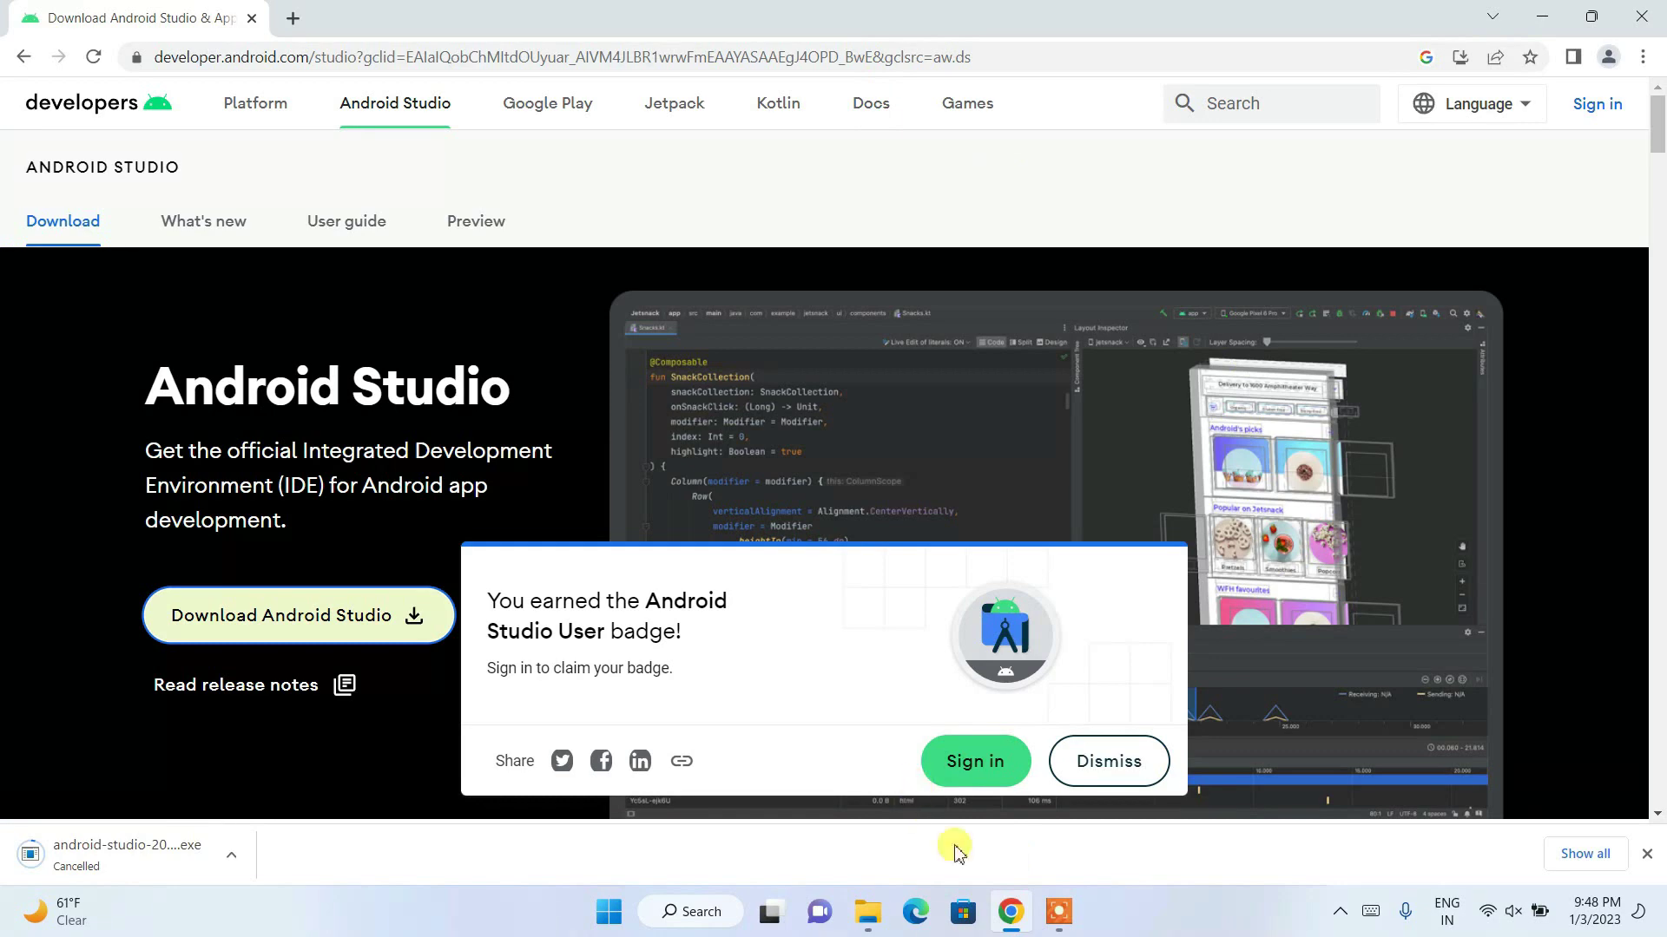
click(868, 911)
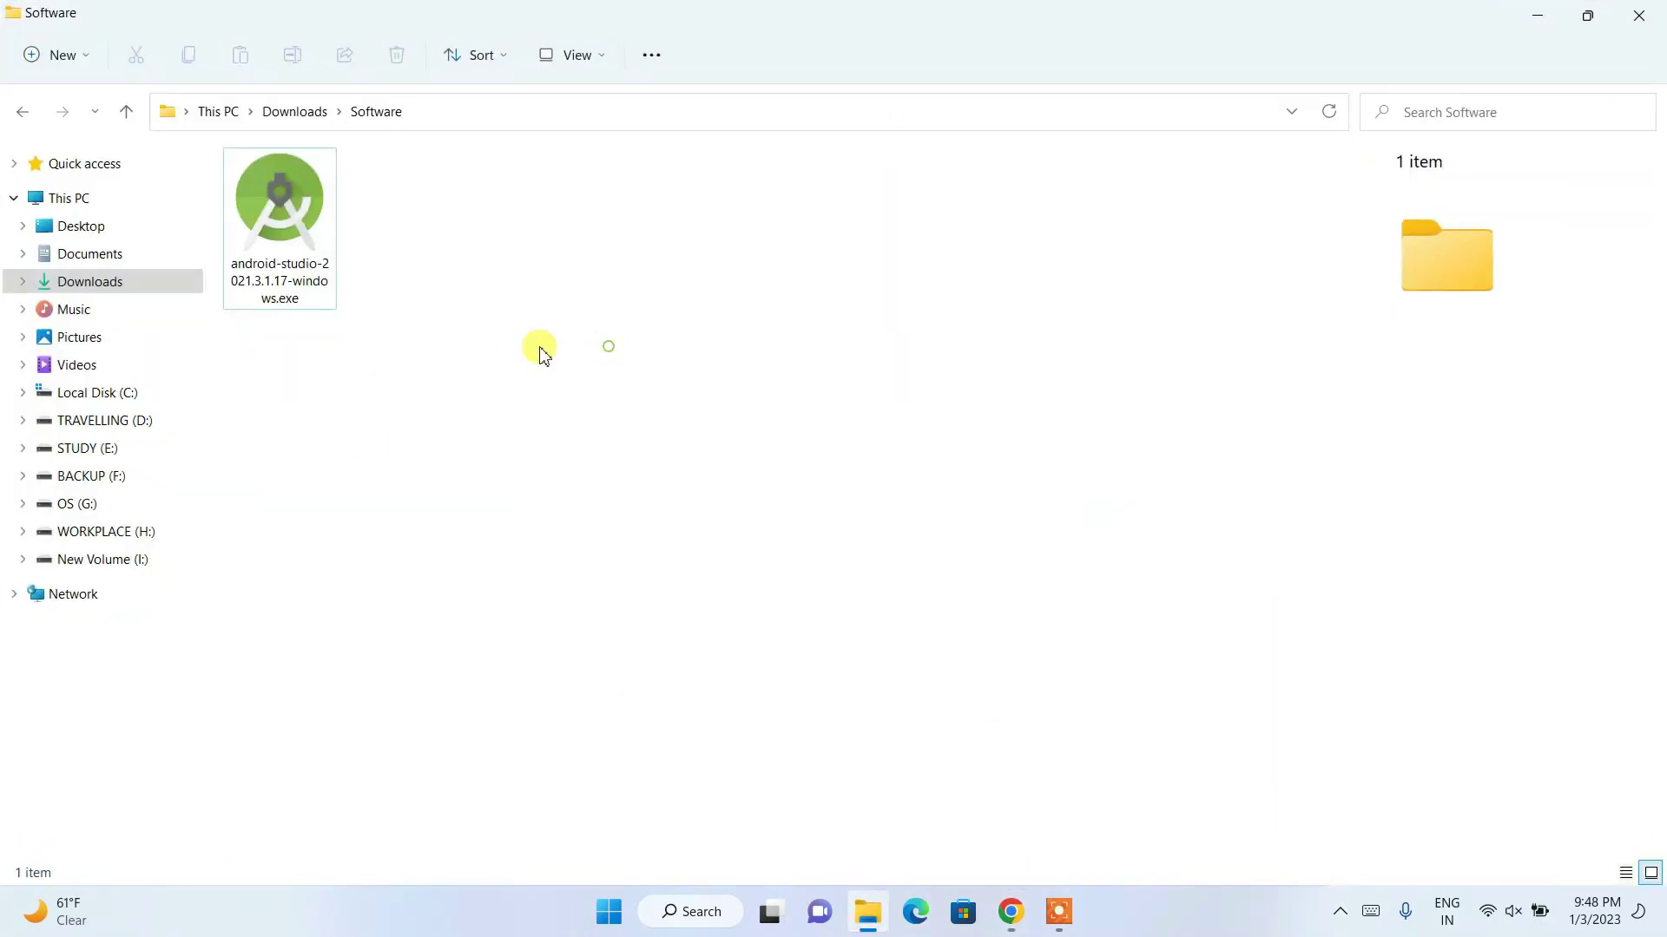
Launch android-studio-2021.3.1.17-windows.exe and approve the UAC prompt
click(267, 240)
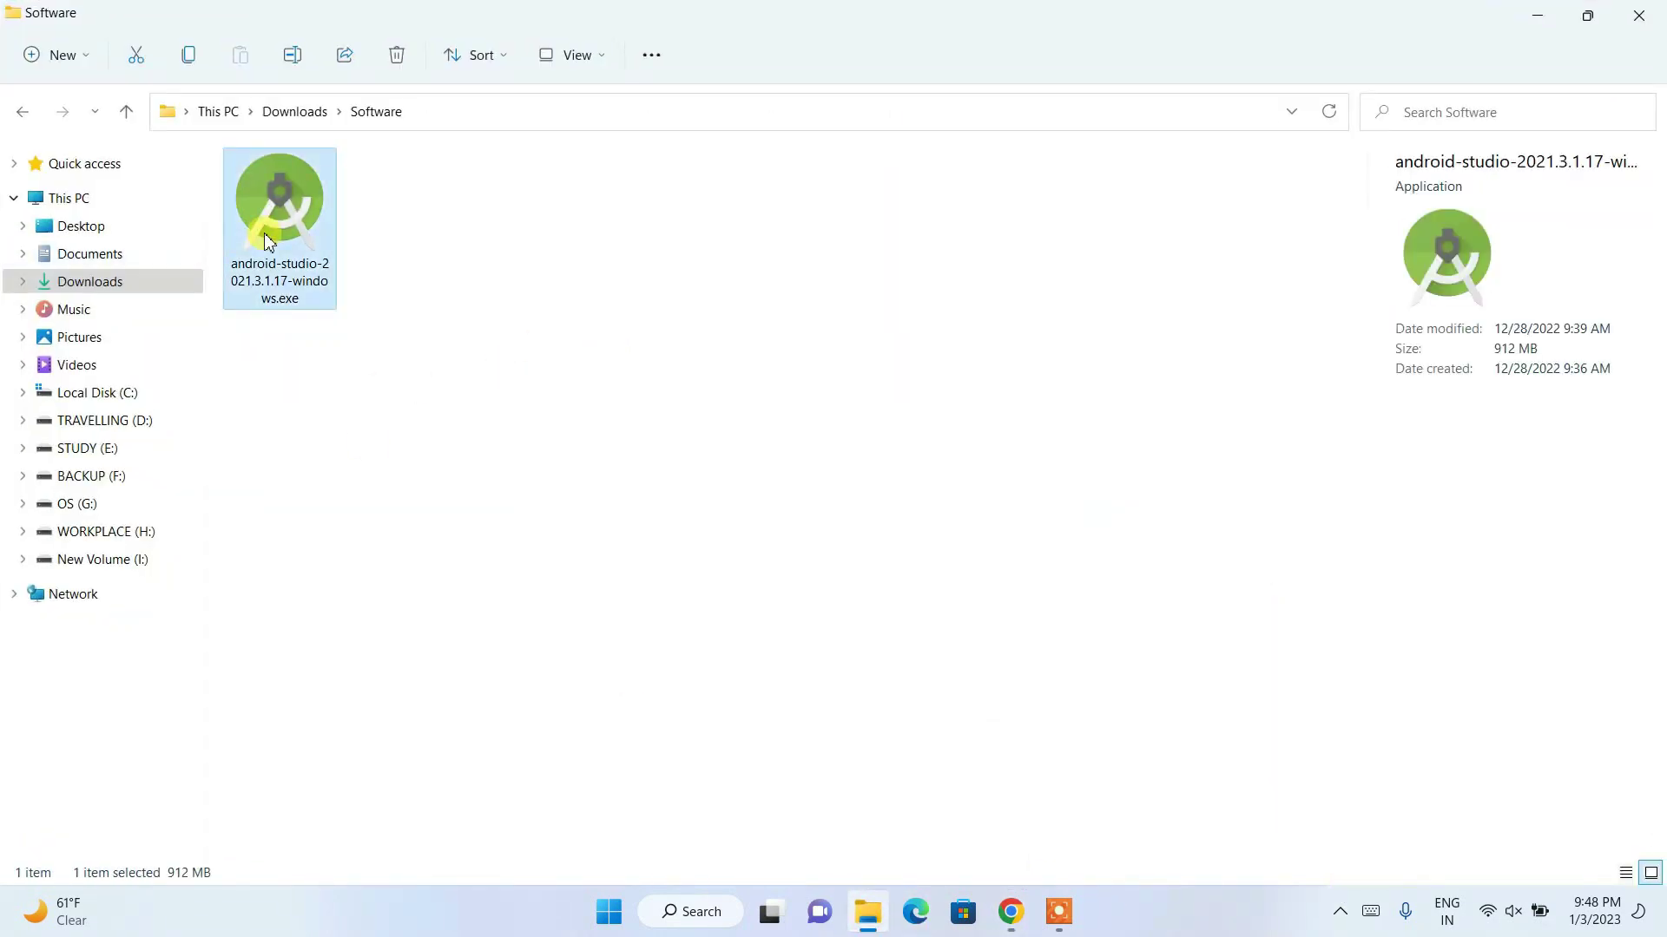
double_click(292, 233)
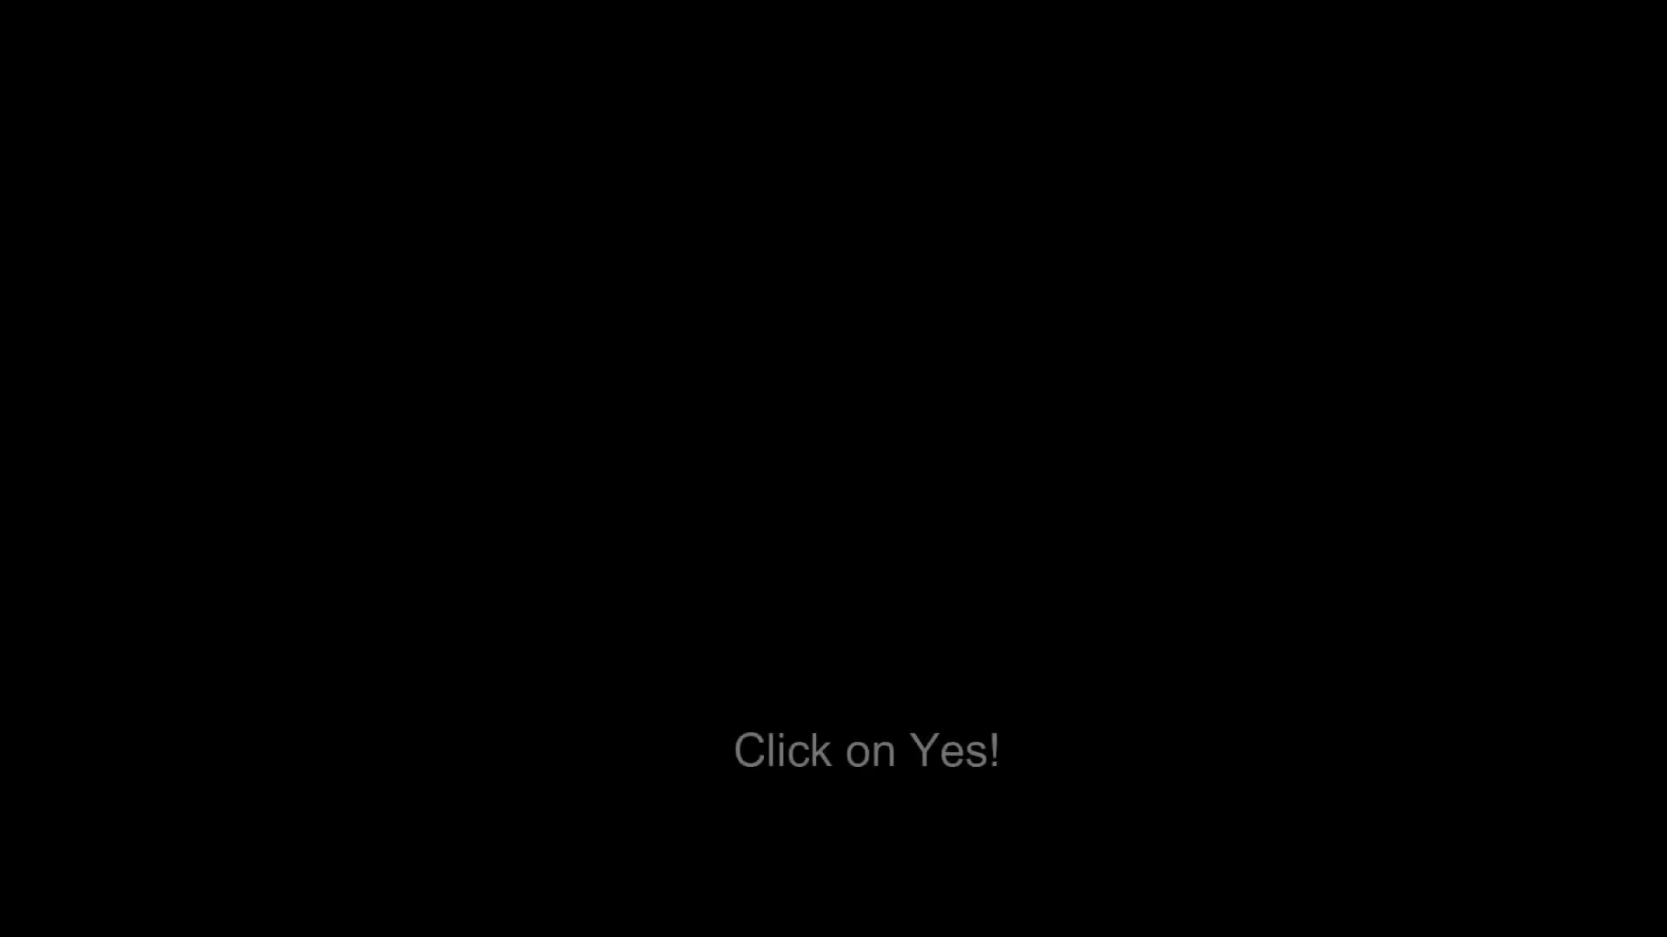
click(740, 624)
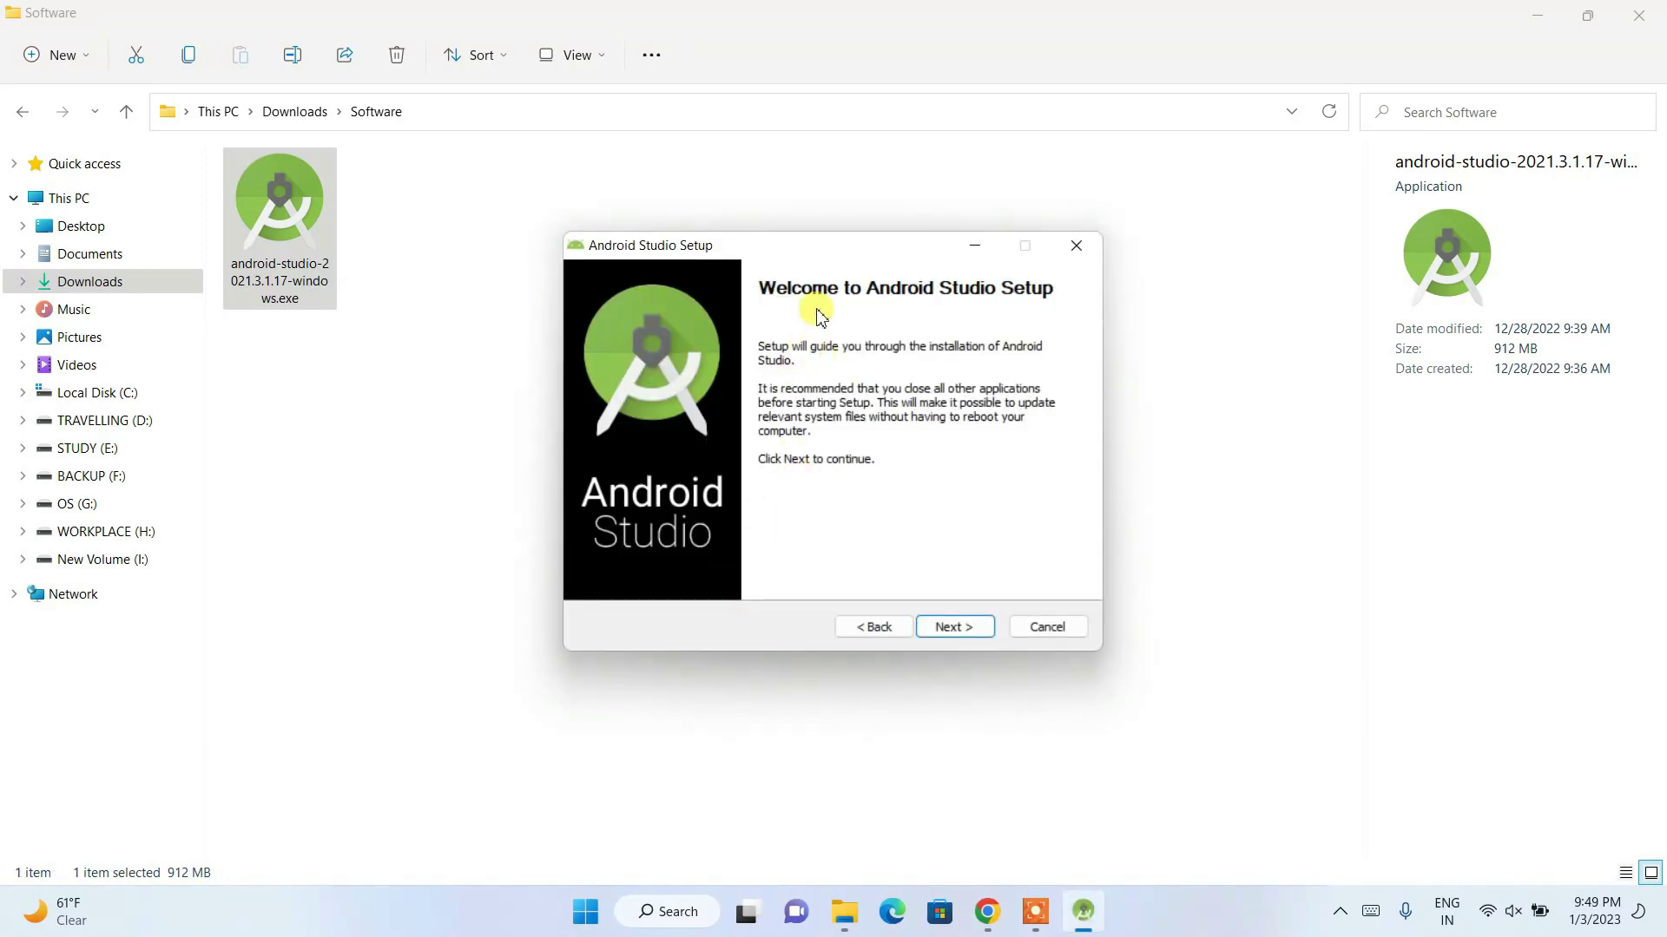
Minimize File Explorer and Chrome, then exclude Android Virtual Device from the setup components
click(1536, 16)
click(1540, 19)
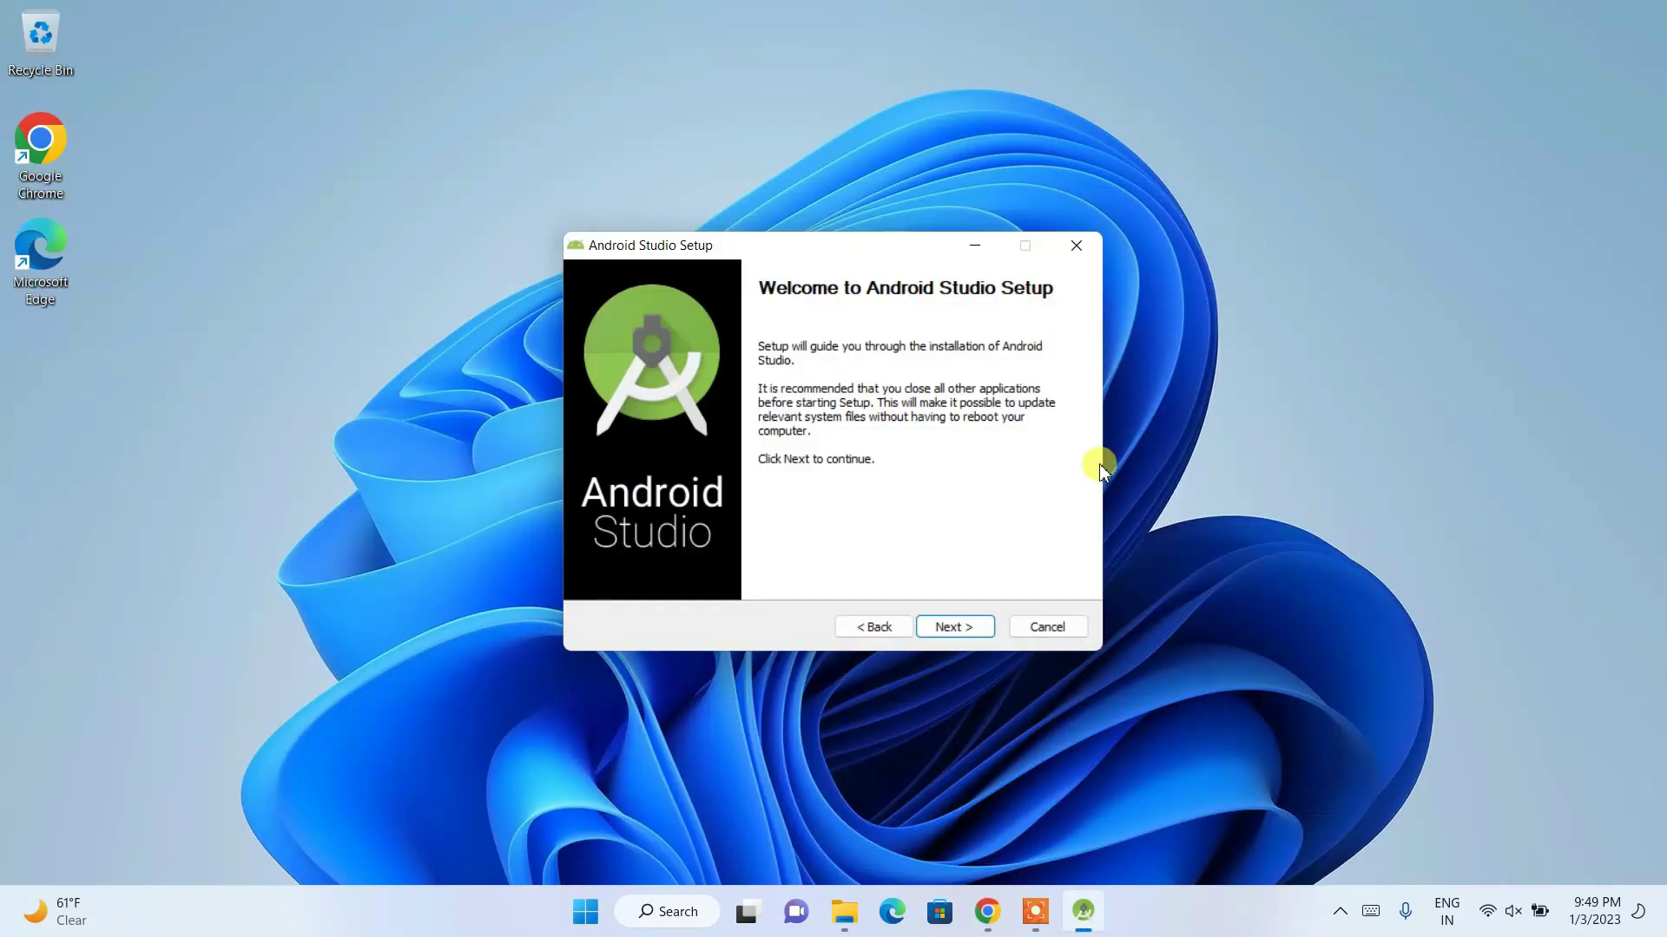
click(959, 631)
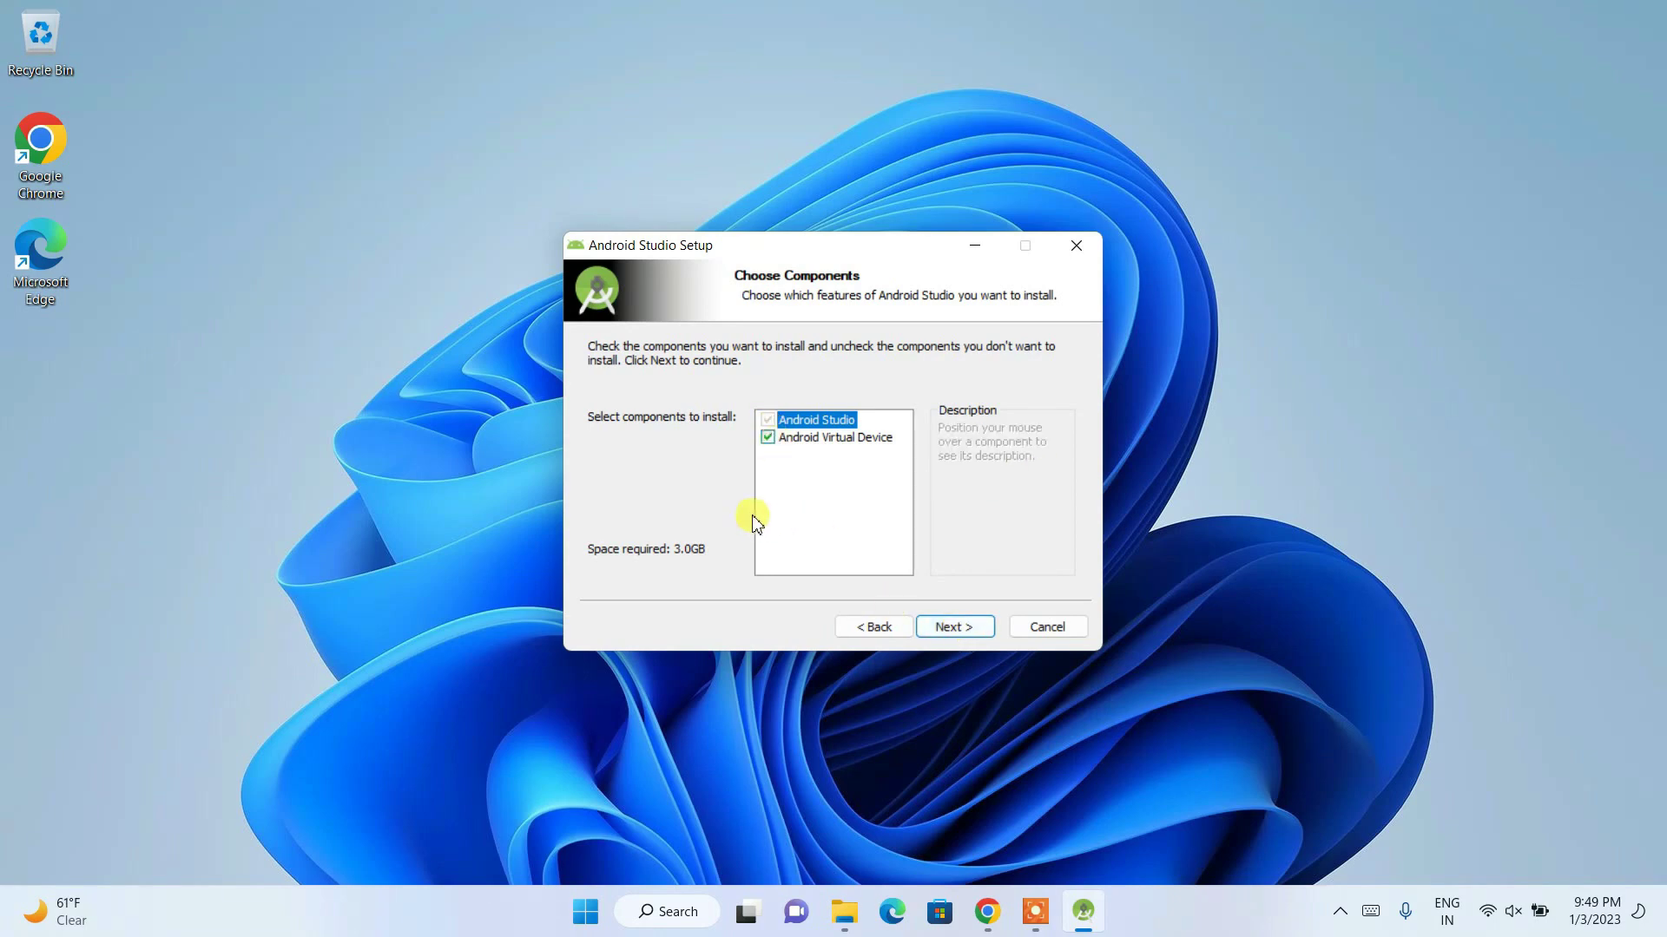
click(790, 443)
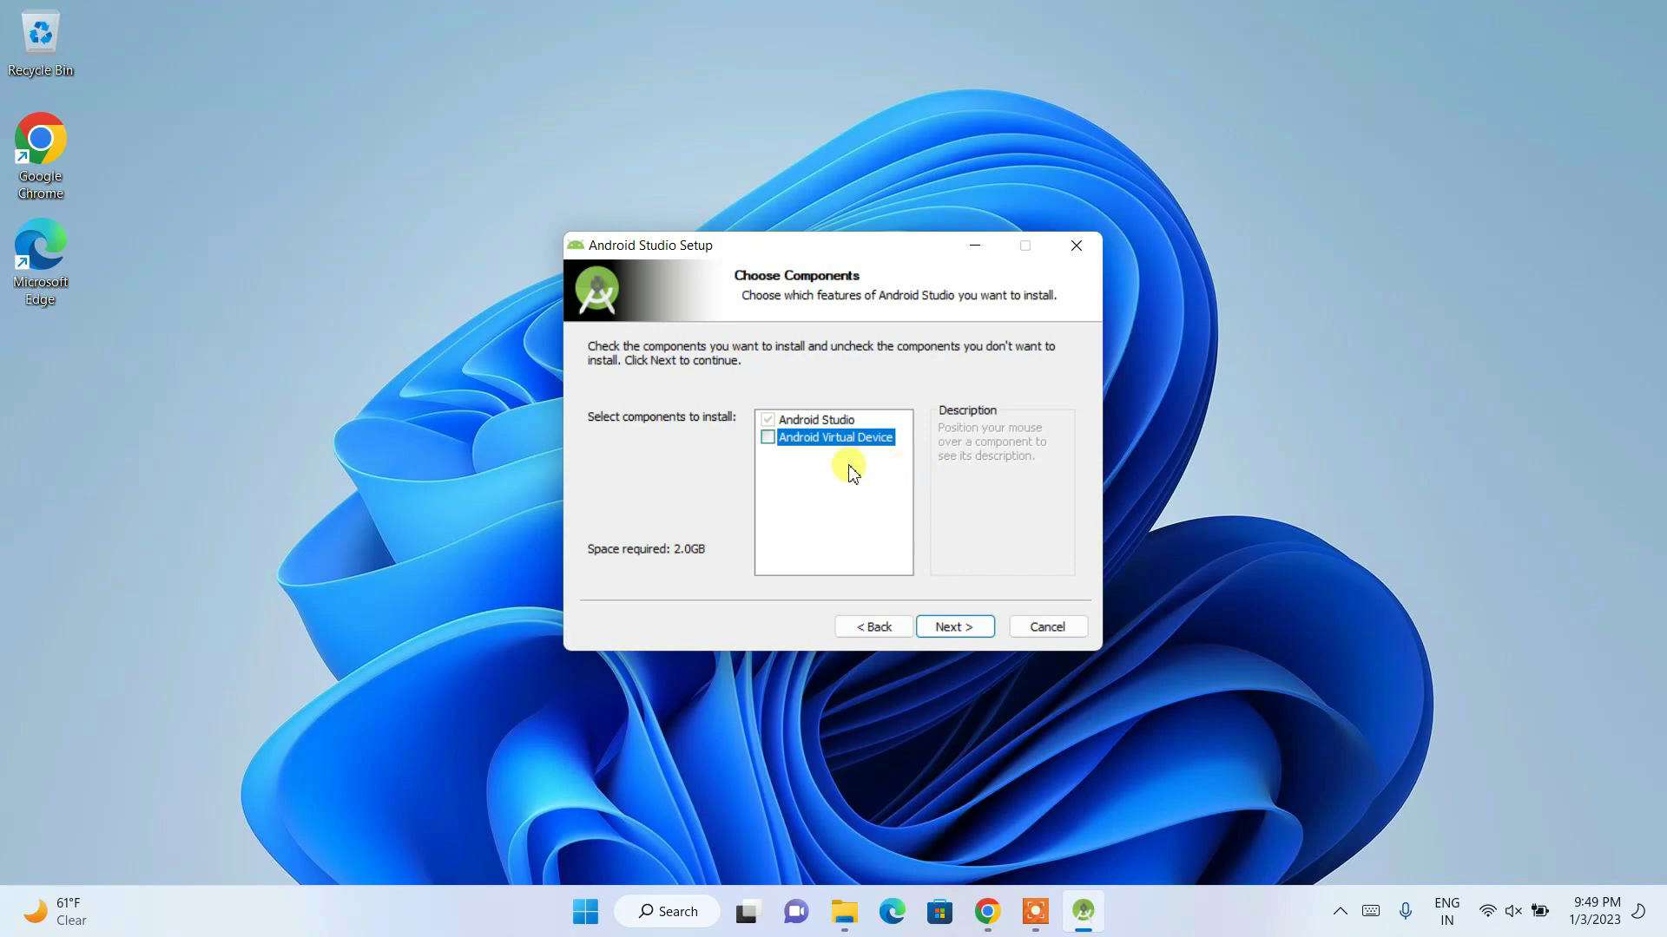
Install to the default location and finish with Start Android Studio checked
mouse_move(886, 450)
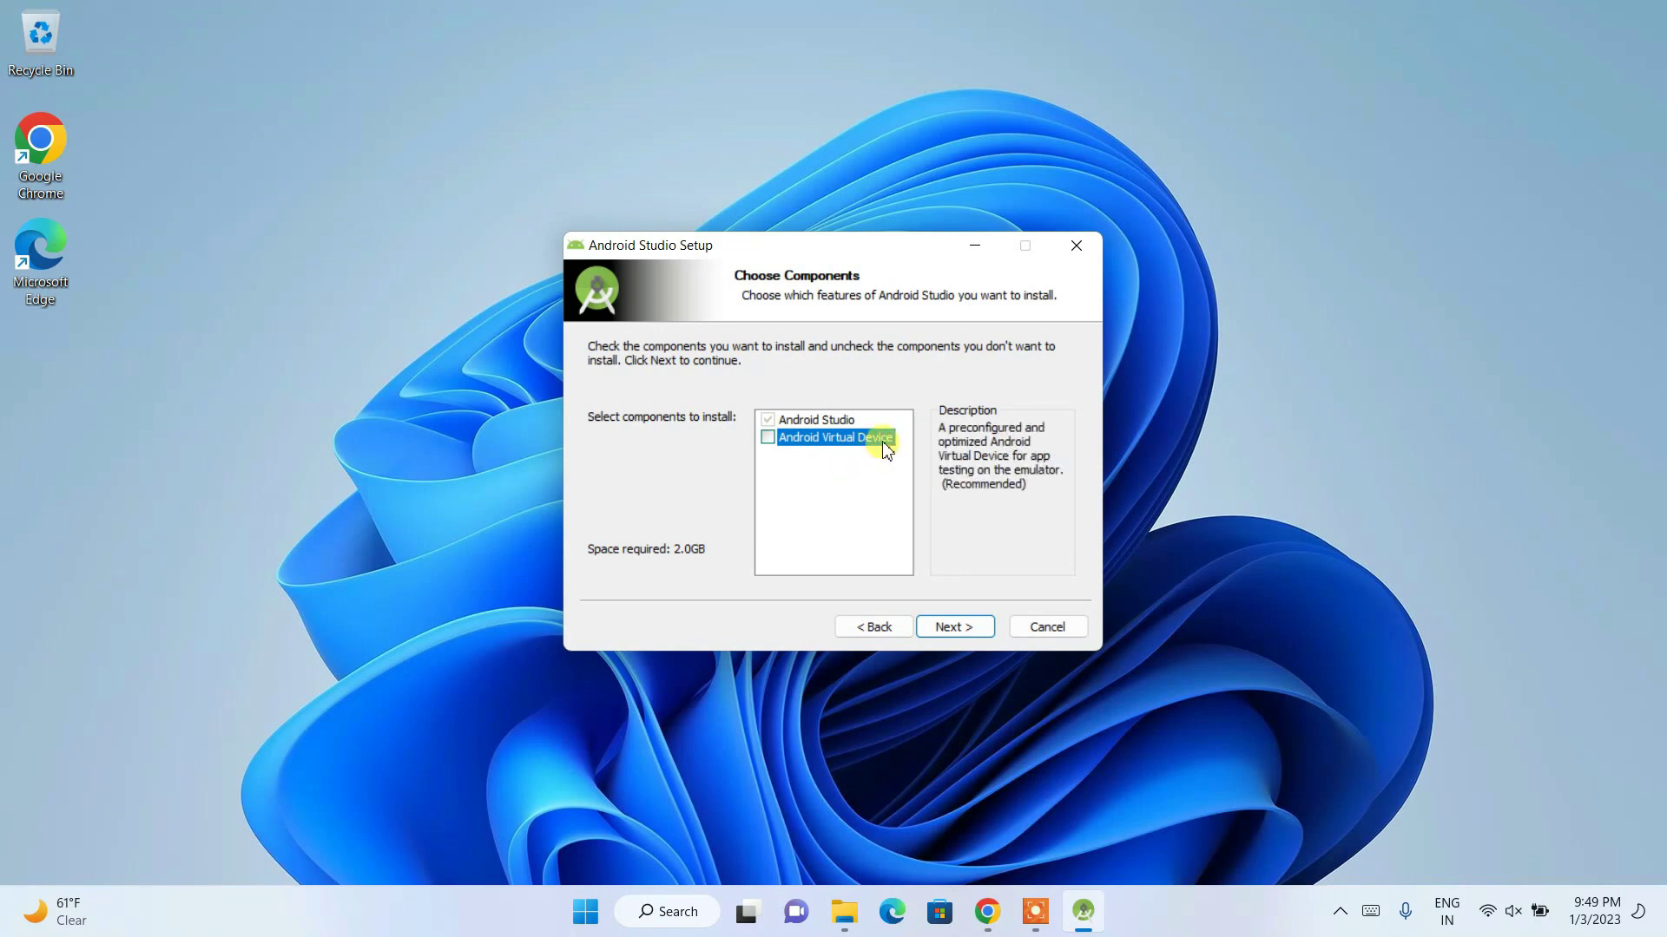
mouse_move(816, 430)
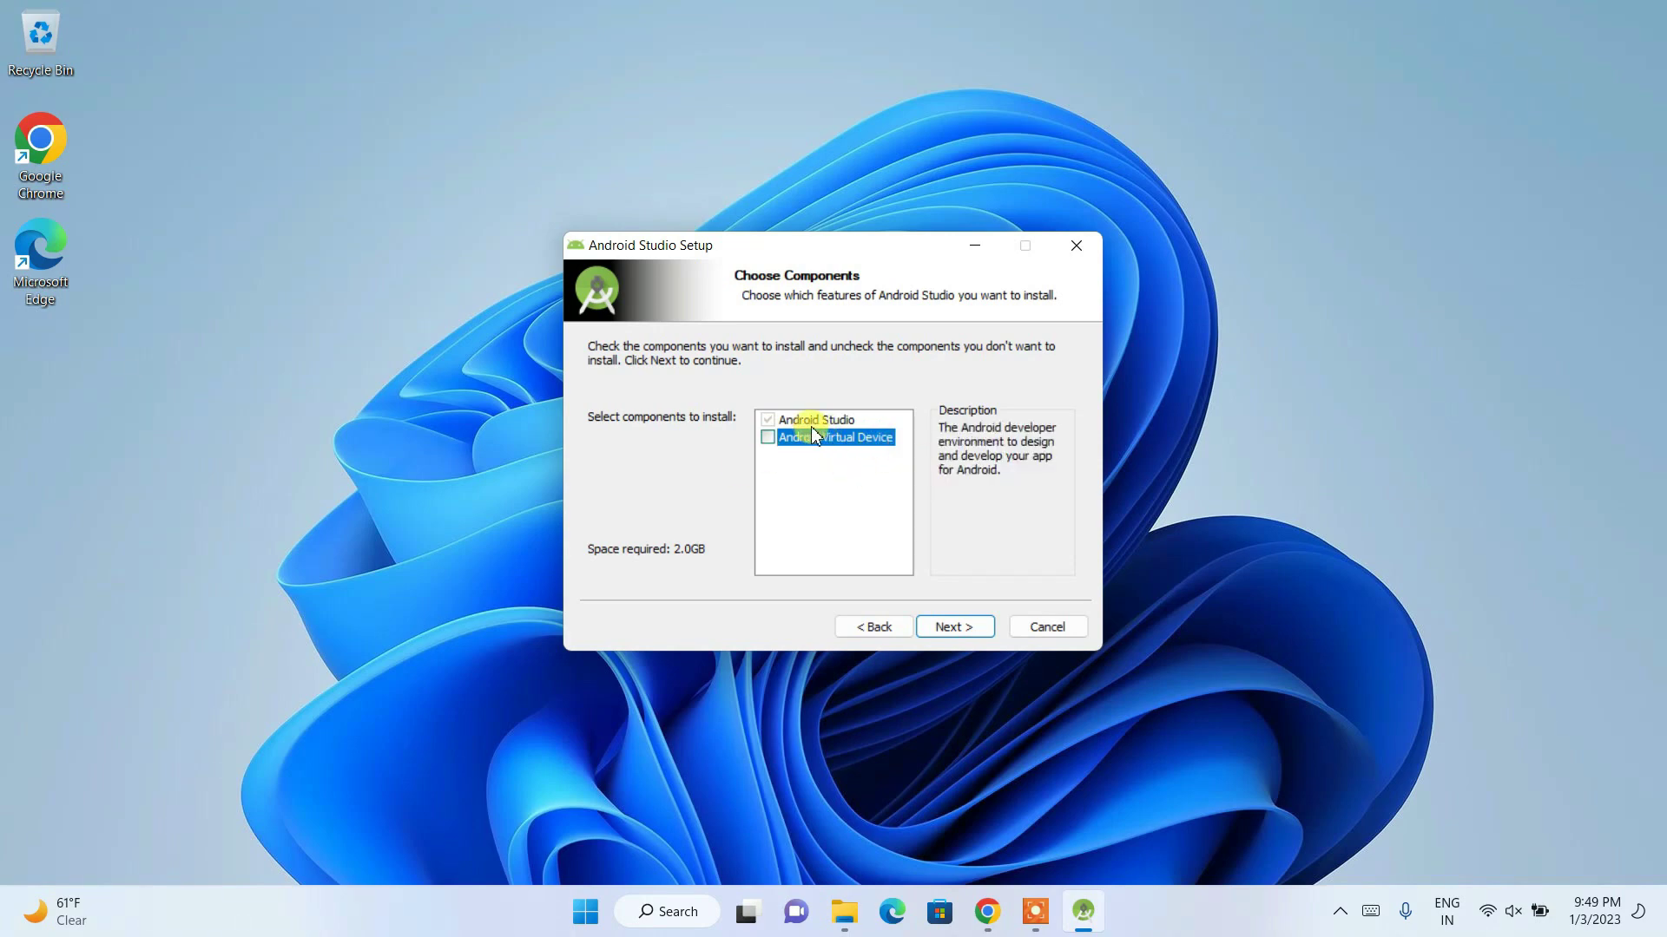
click(967, 628)
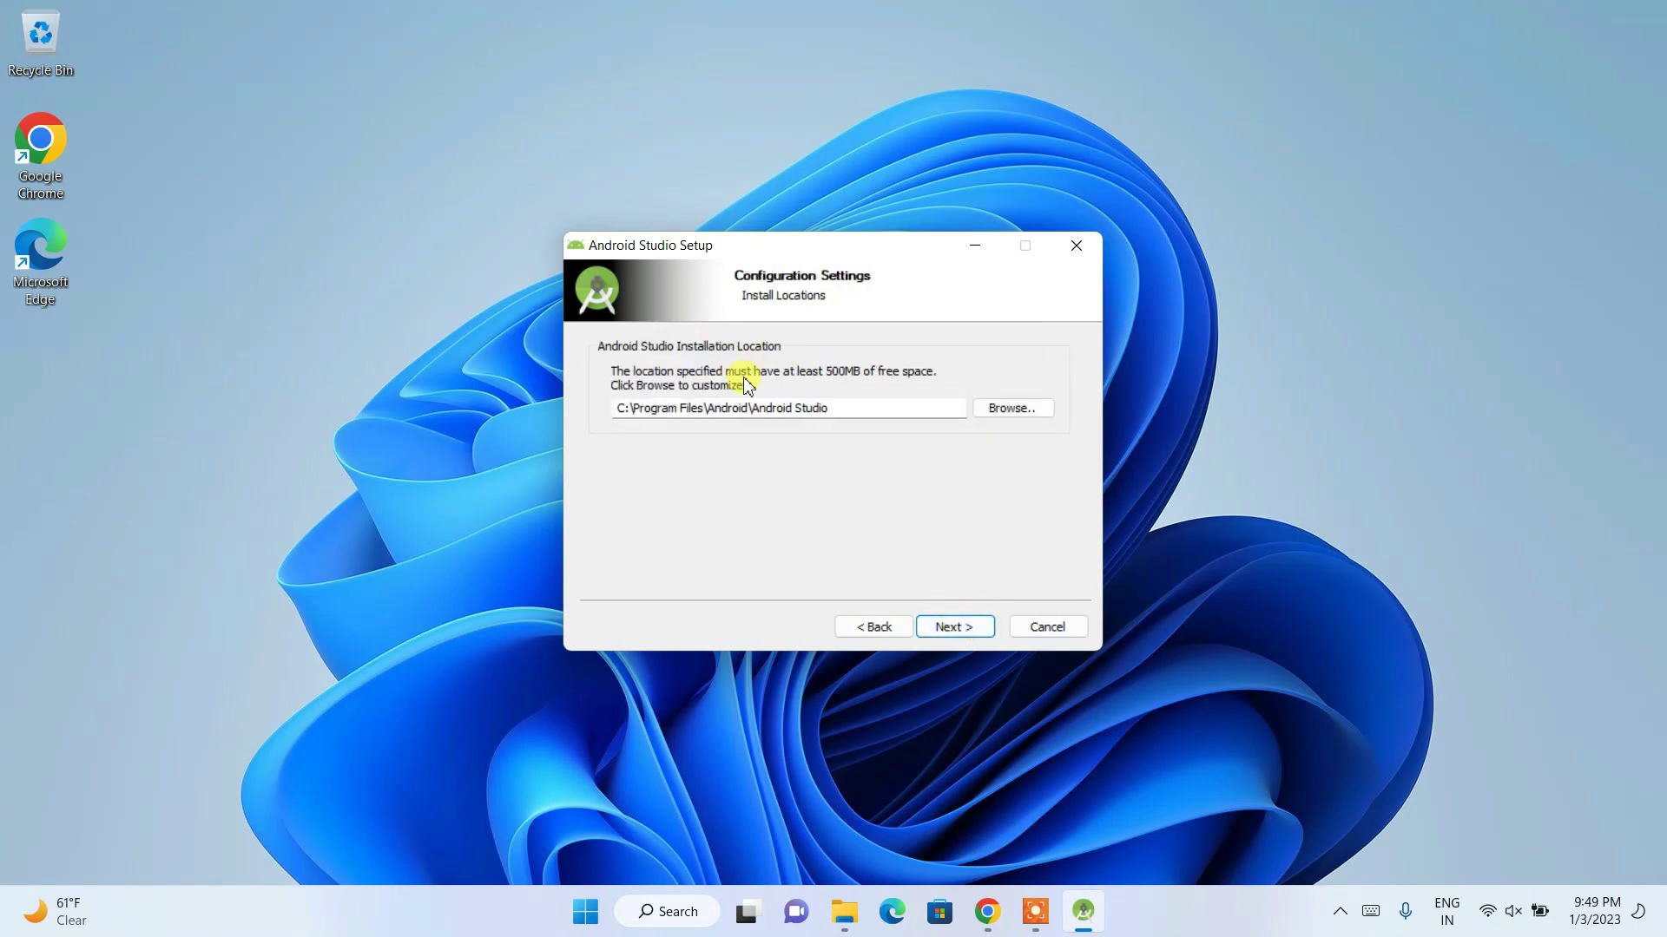
click(967, 630)
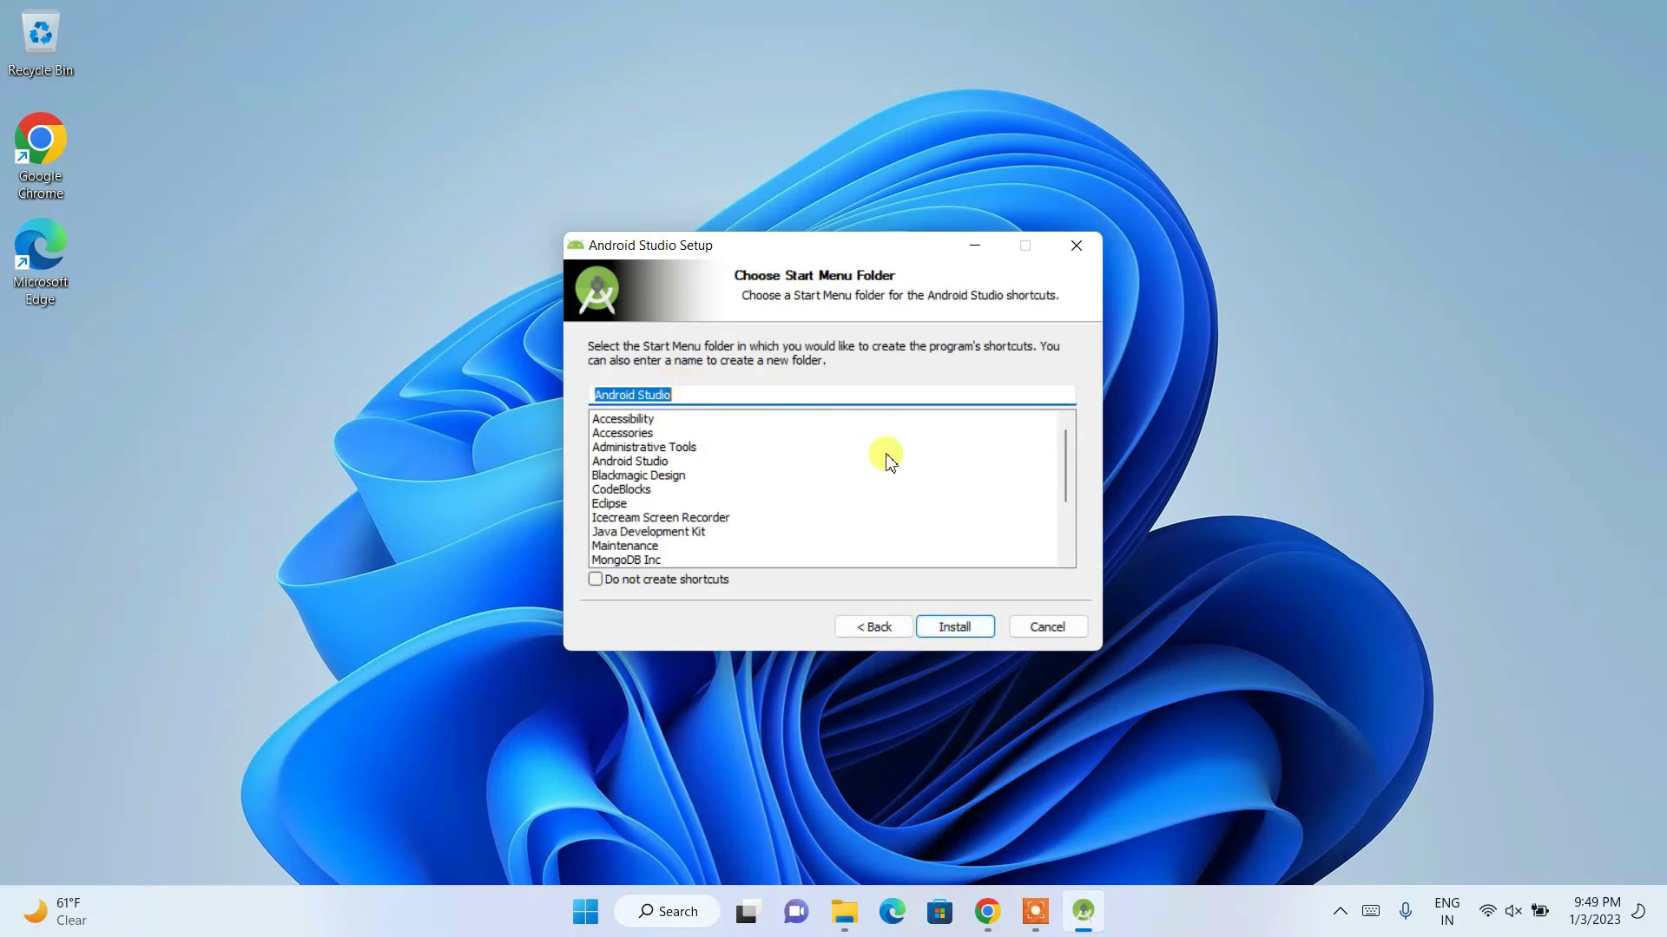
click(955, 626)
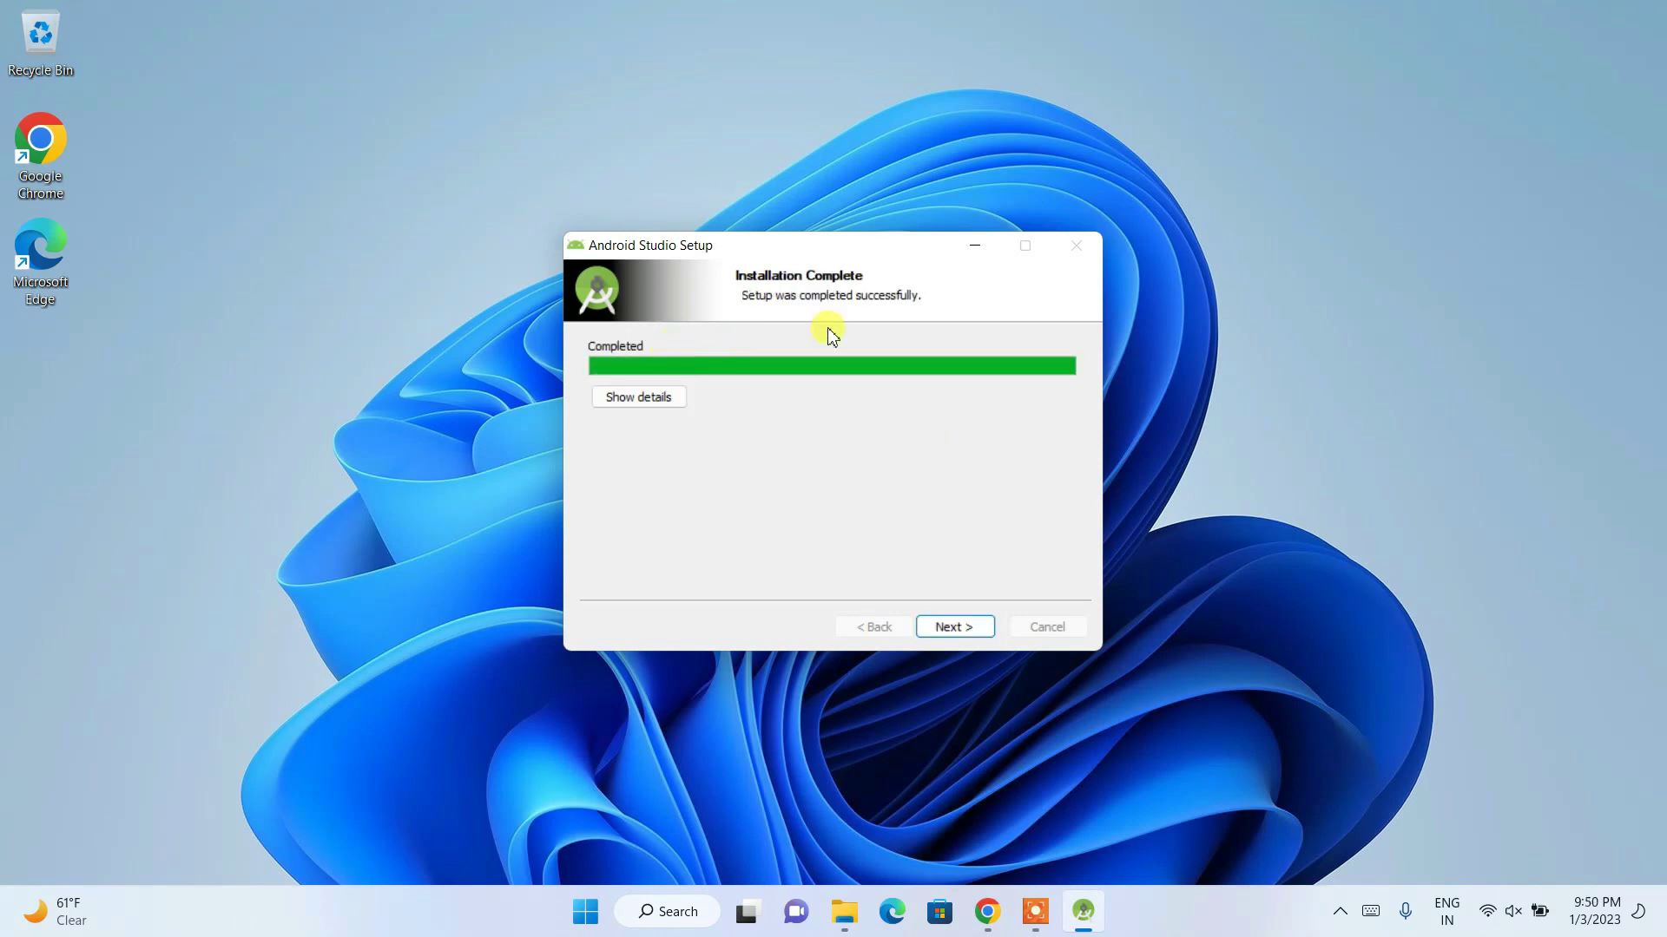
click(951, 627)
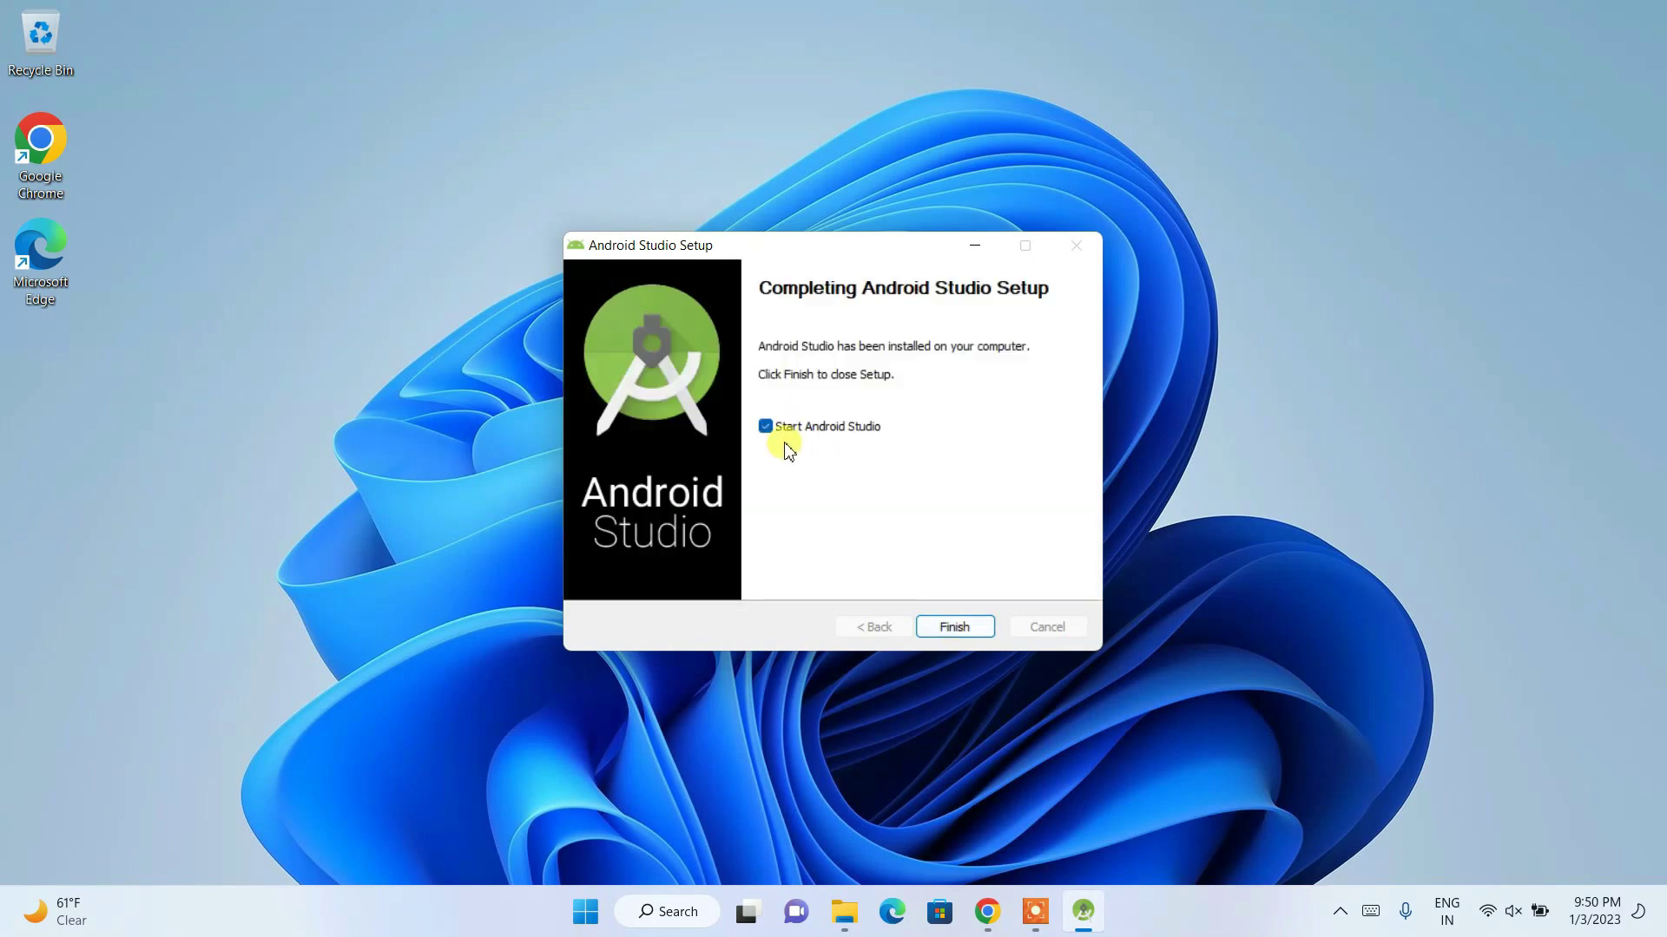
click(954, 627)
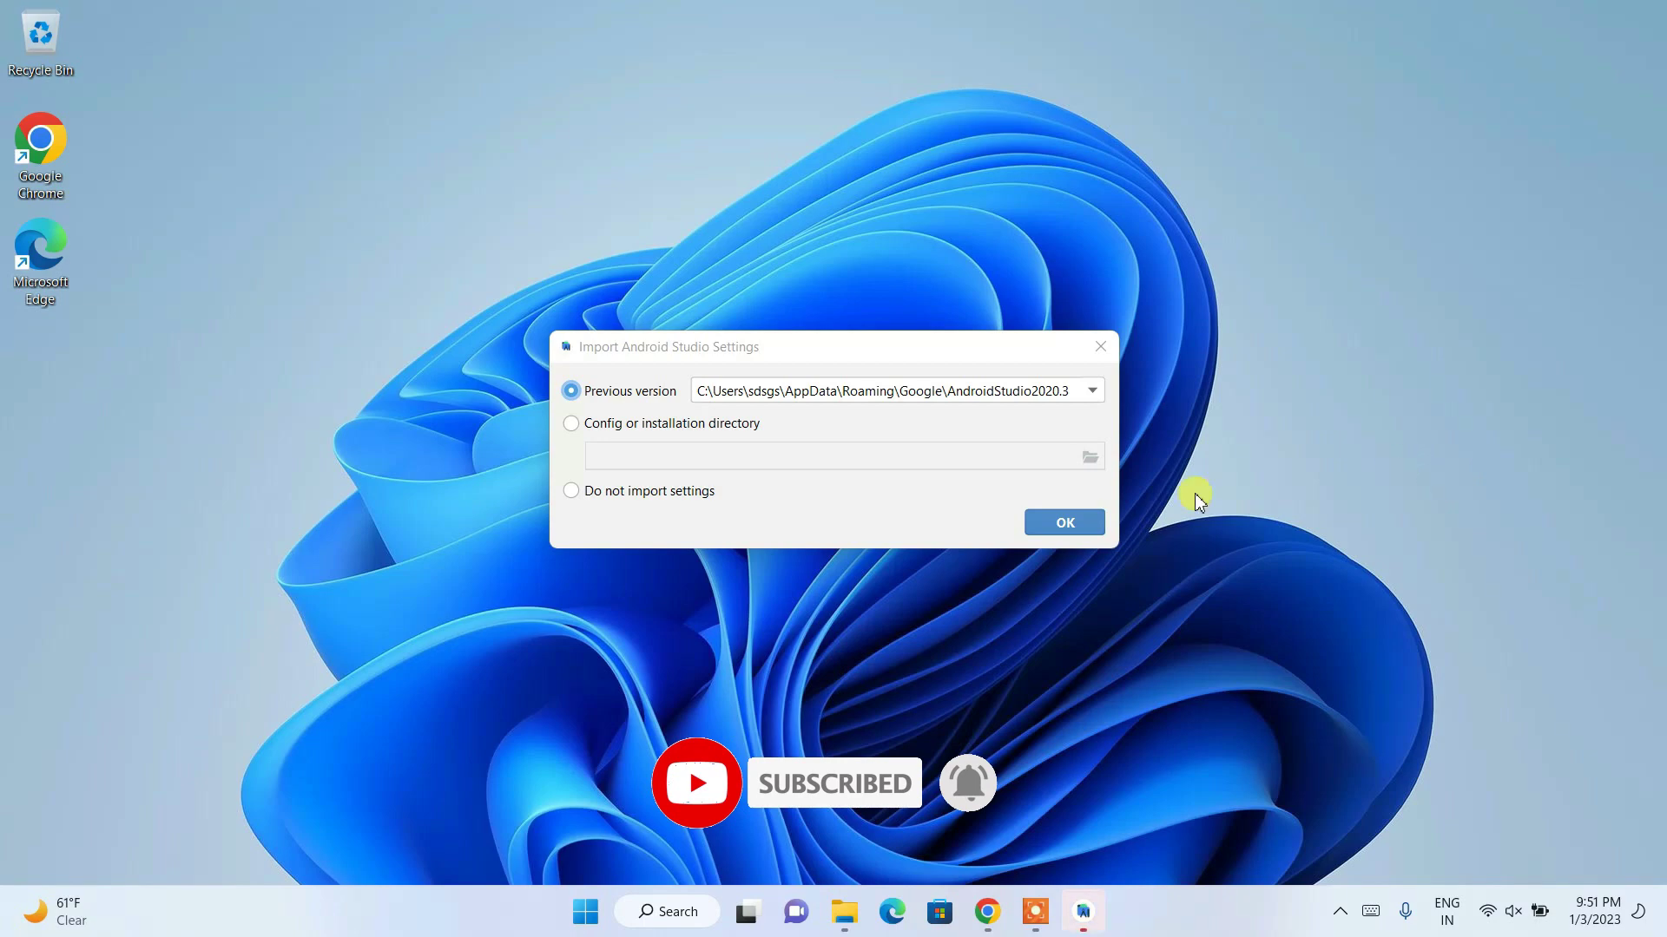
Choose not to import settings and agree to send usage statistics
click(640, 488)
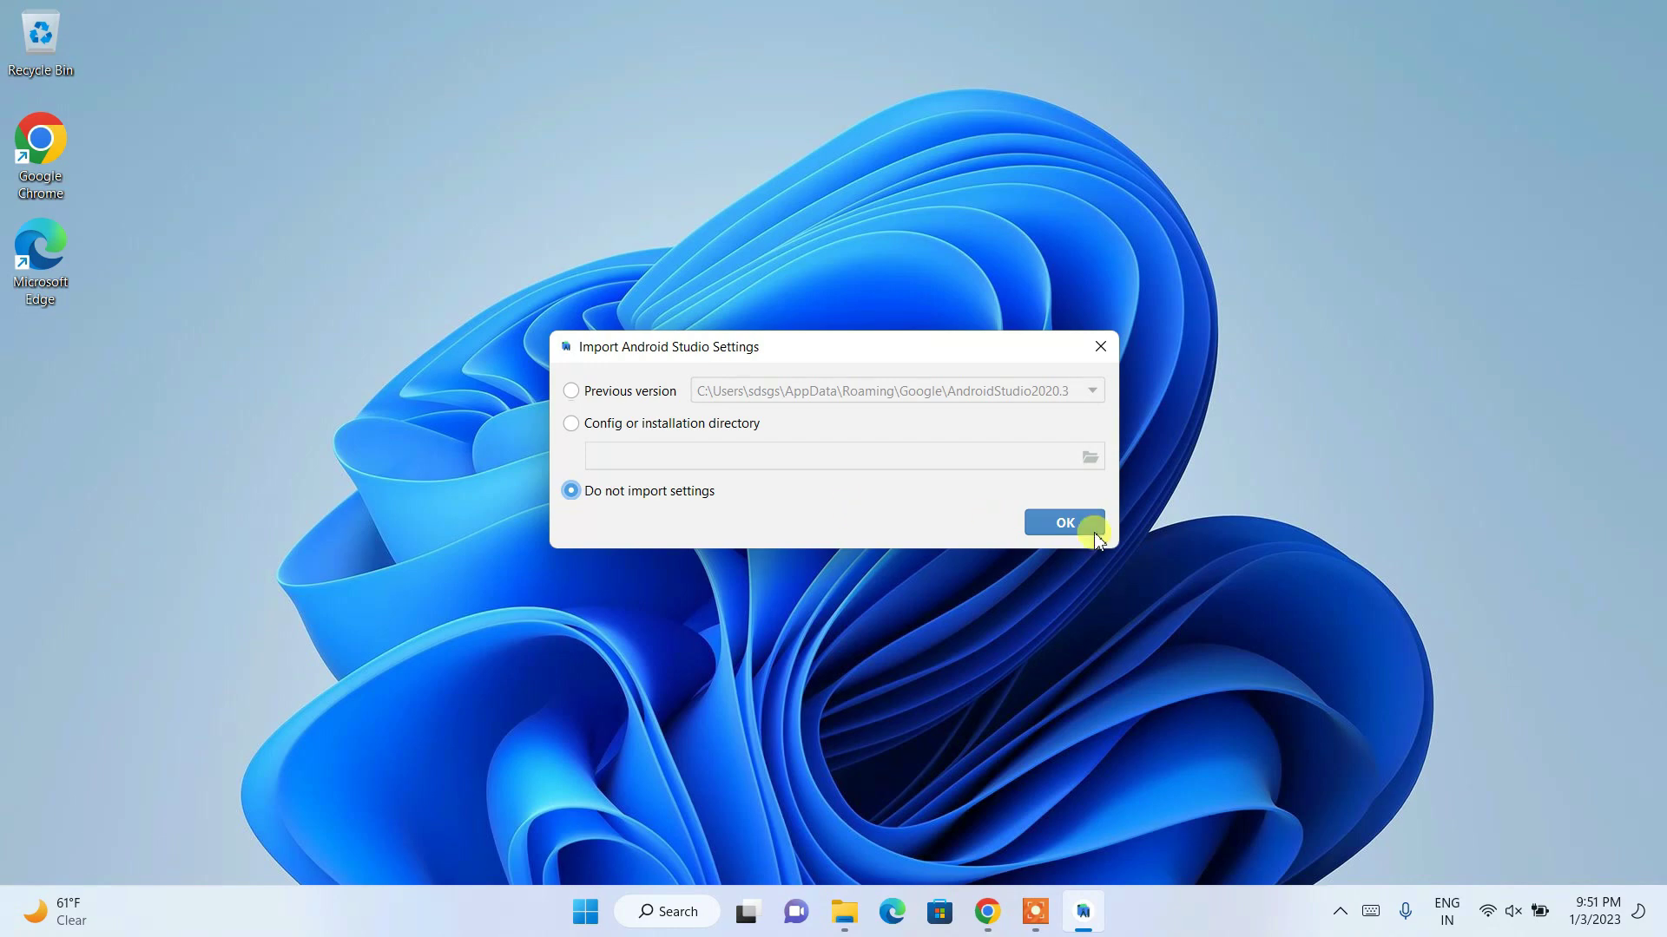
click(1071, 521)
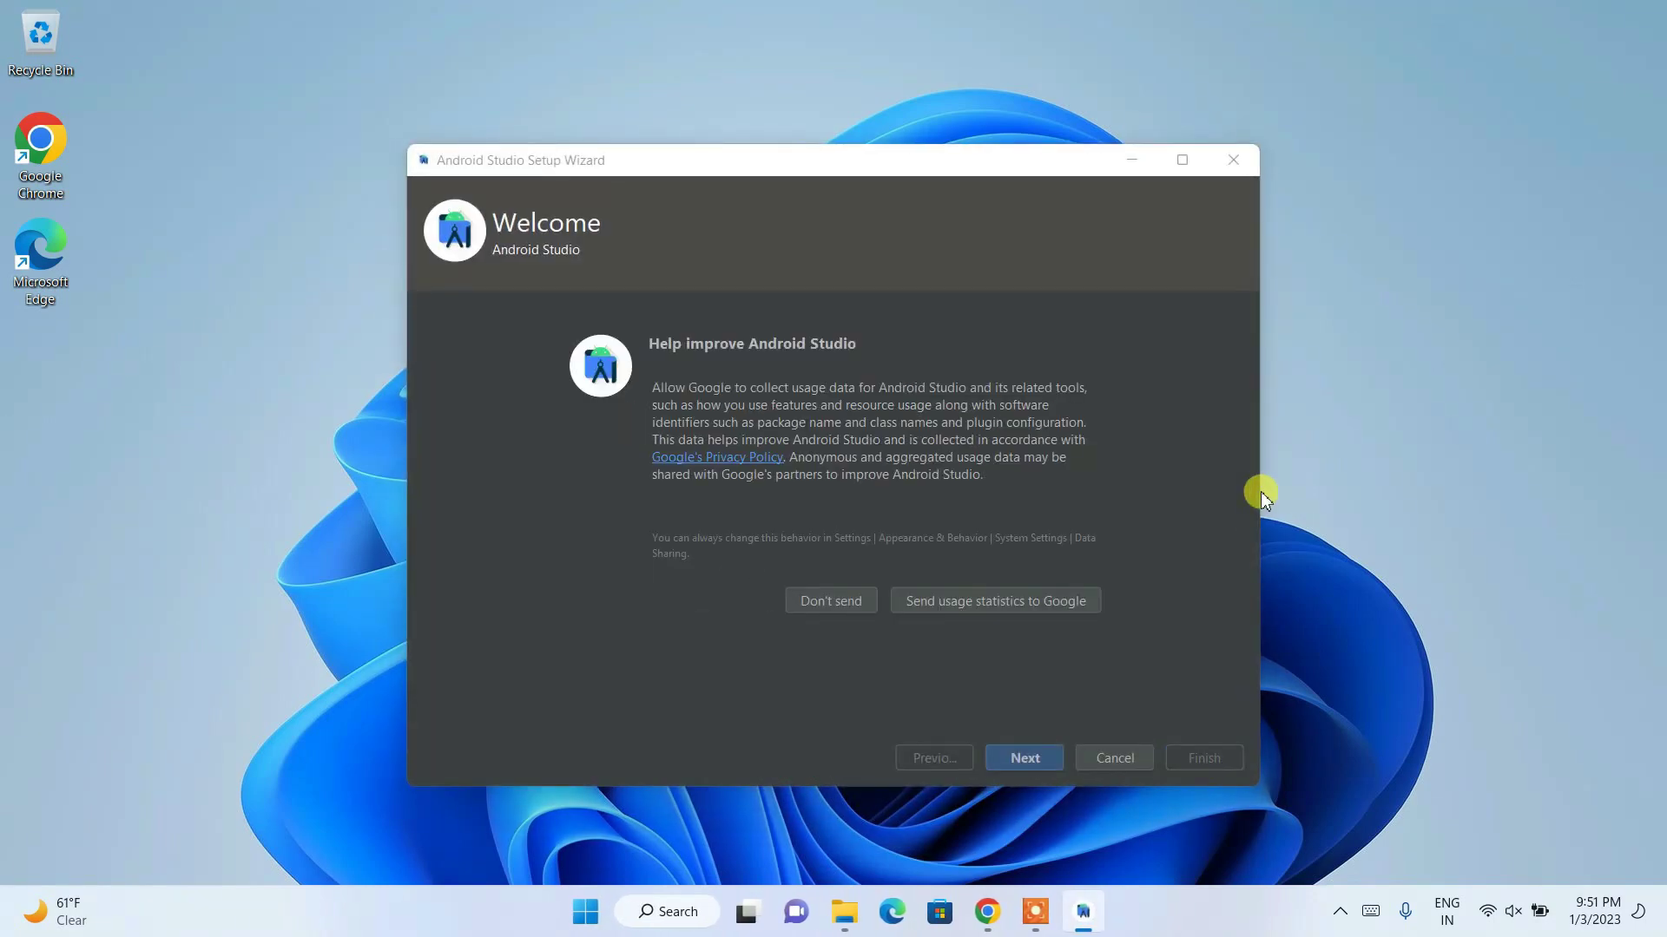
click(995, 605)
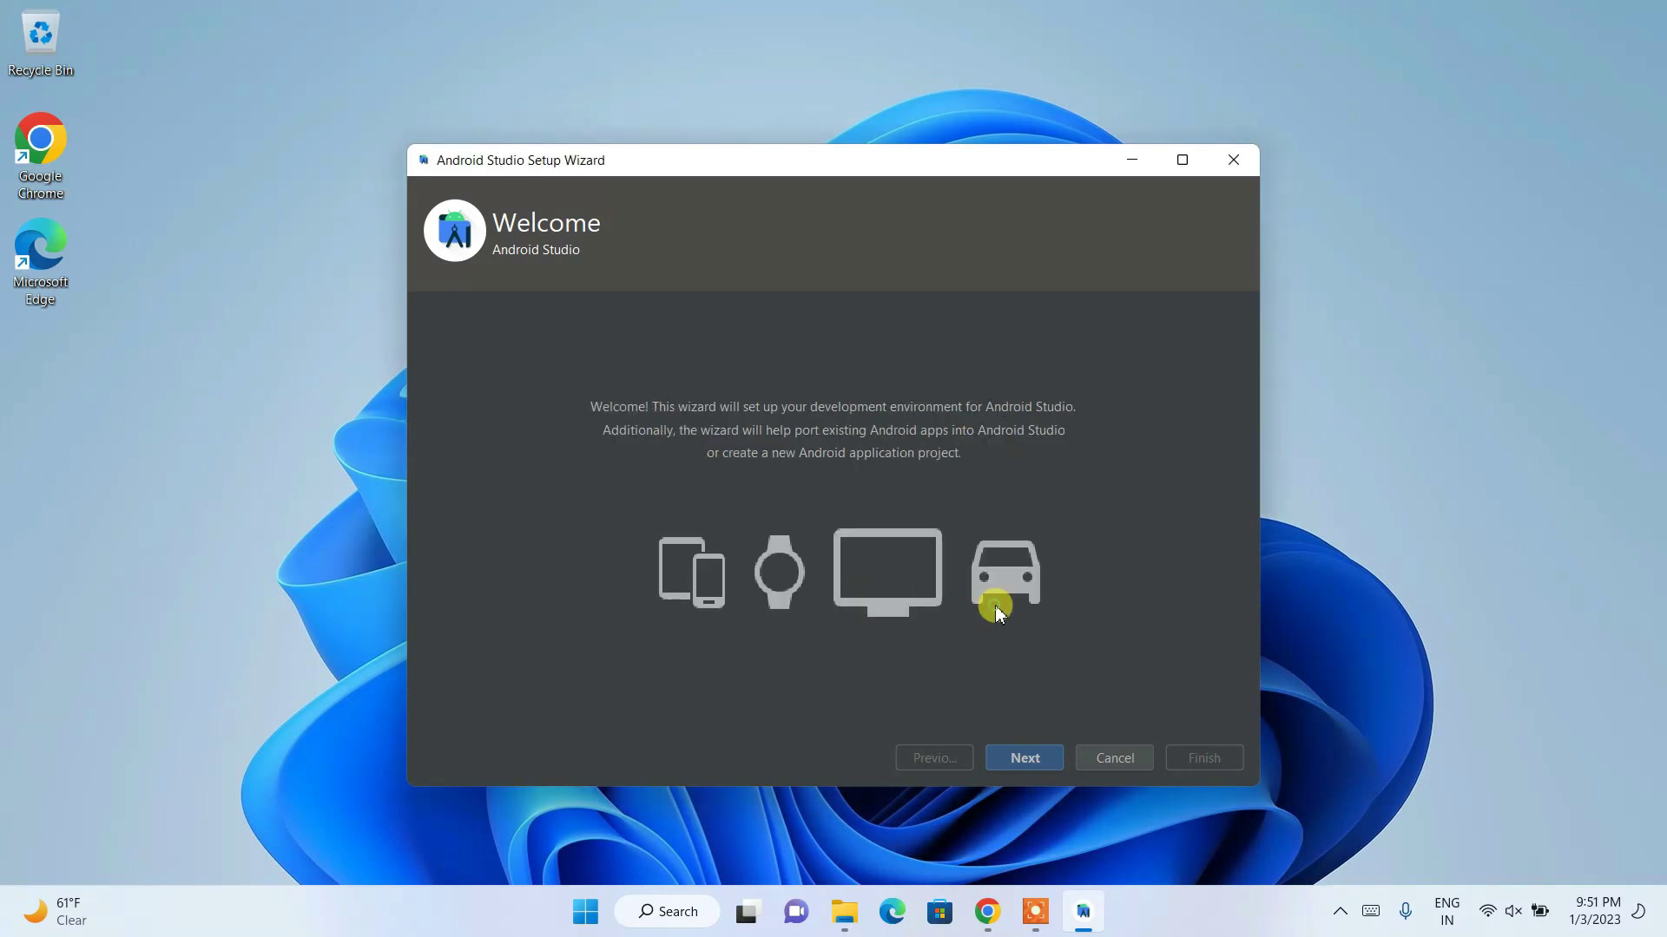
click(1014, 765)
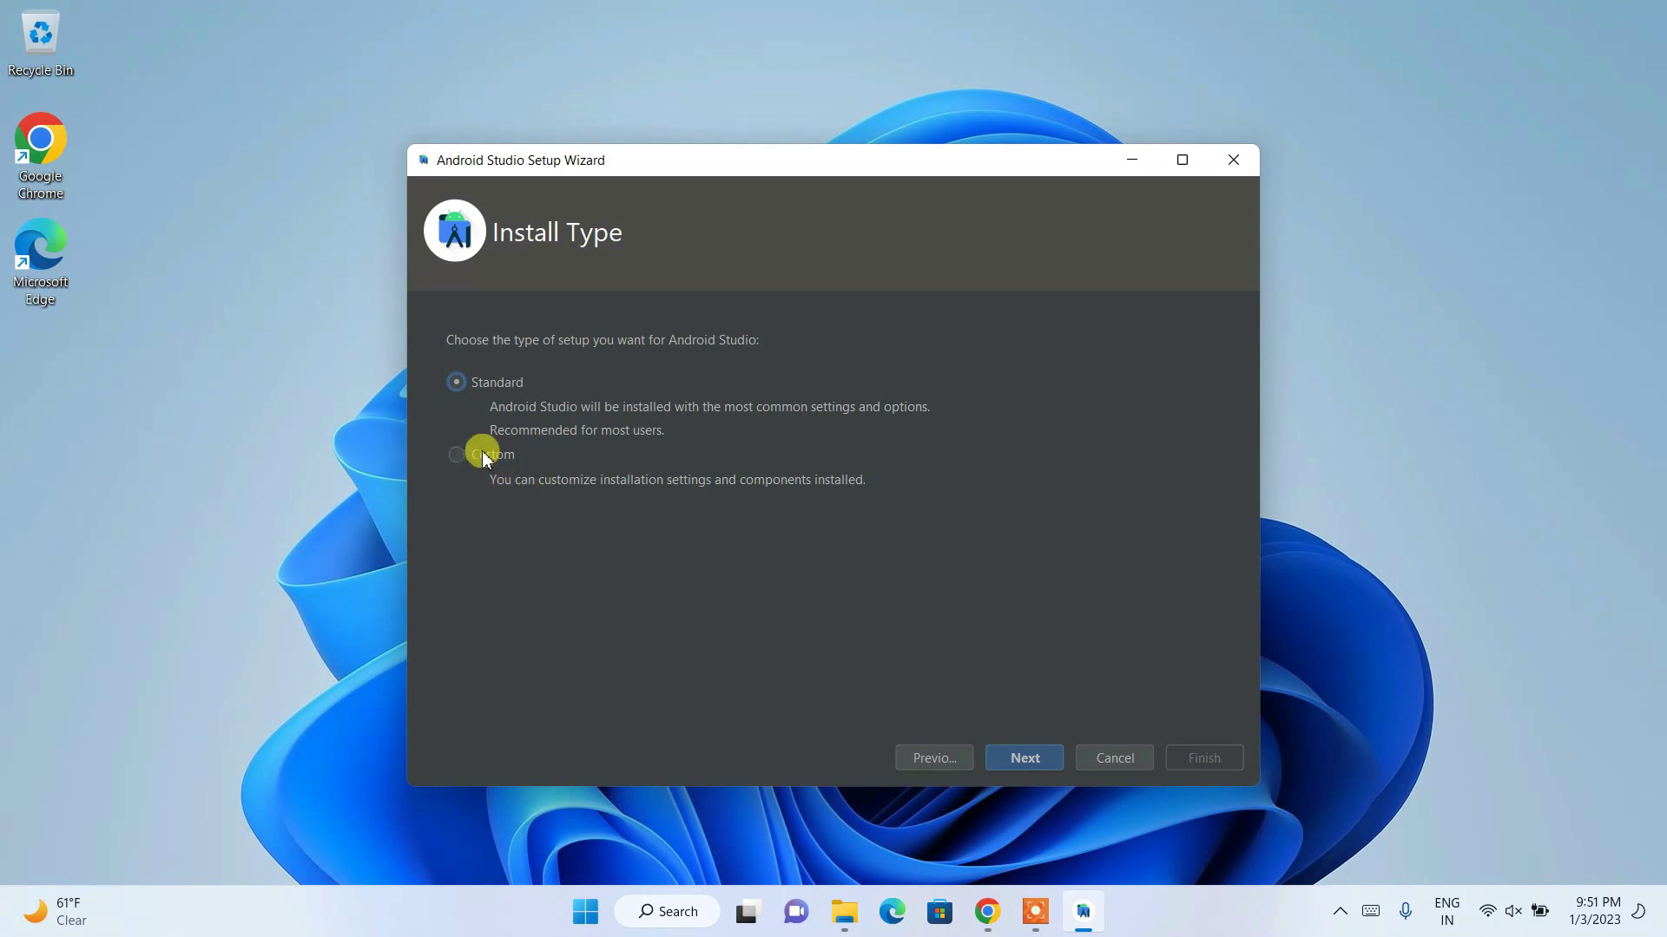
Pick the Custom install type, keep the default JDK, and choose the Darcula theme
click(1024, 757)
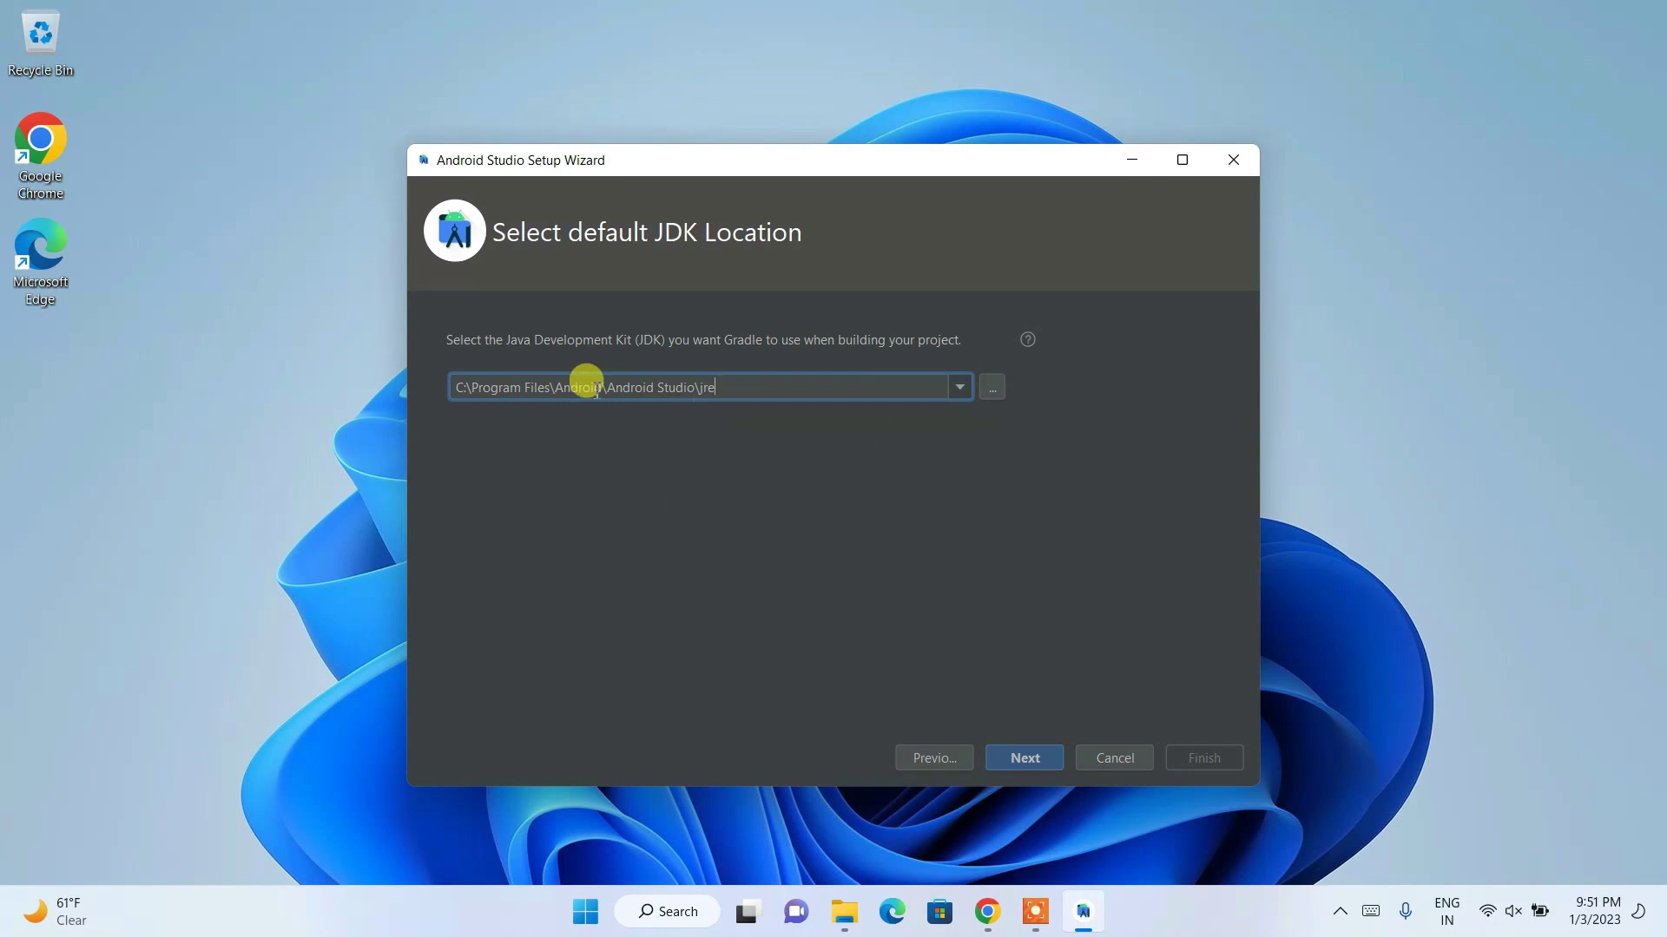
click(1044, 758)
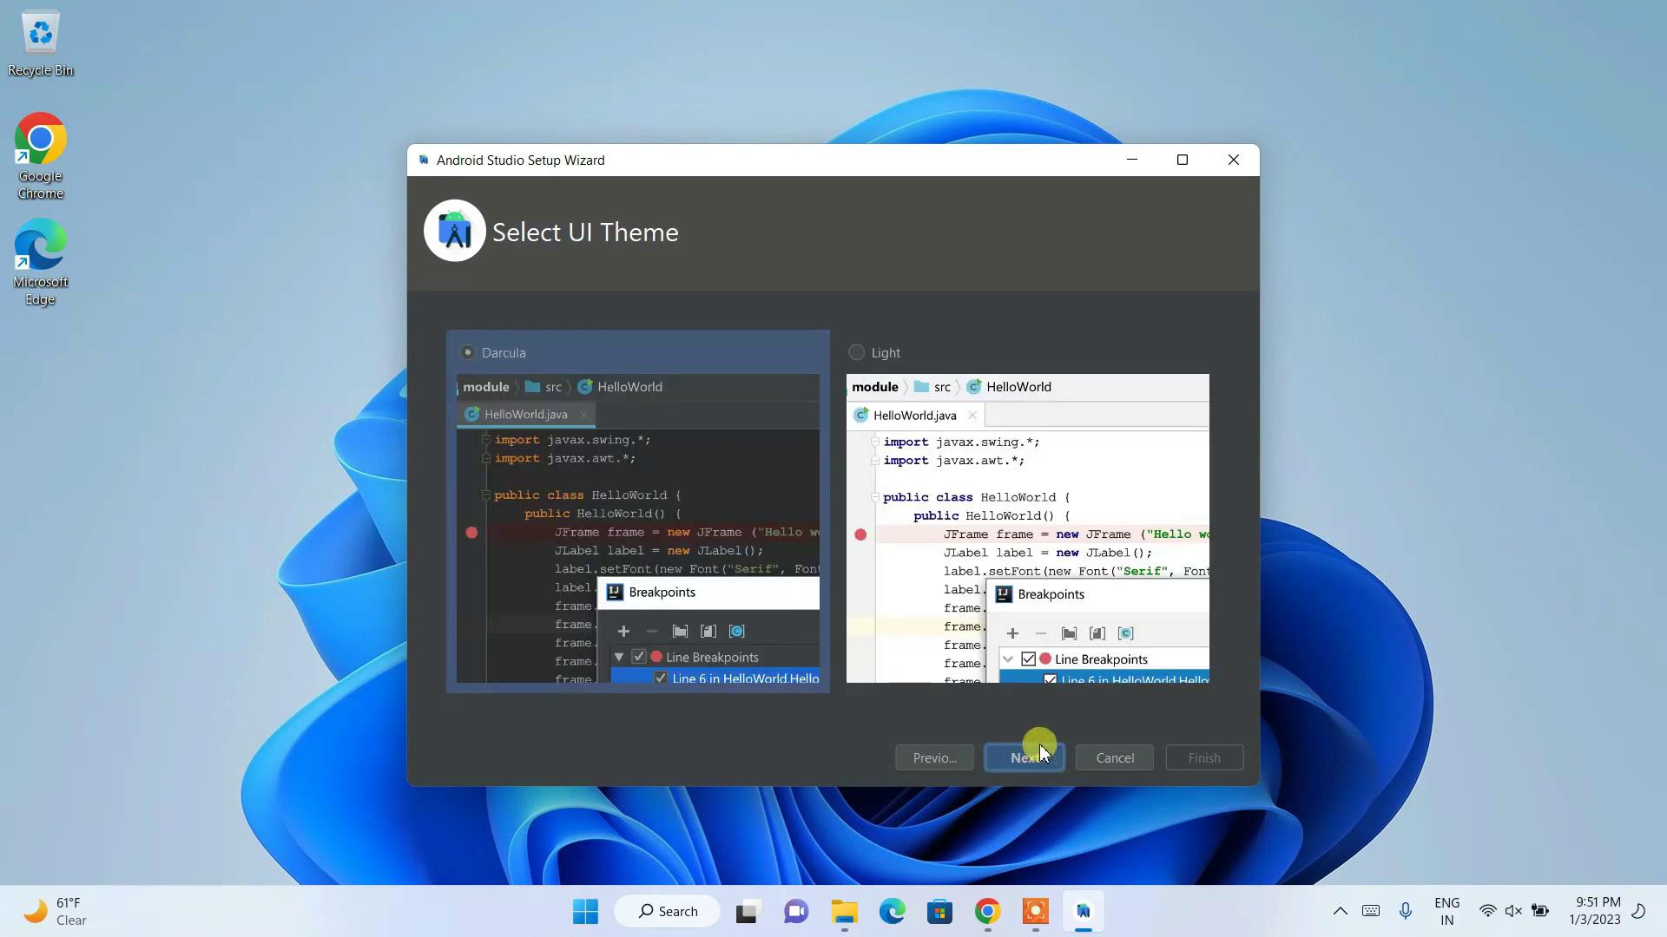
click(878, 354)
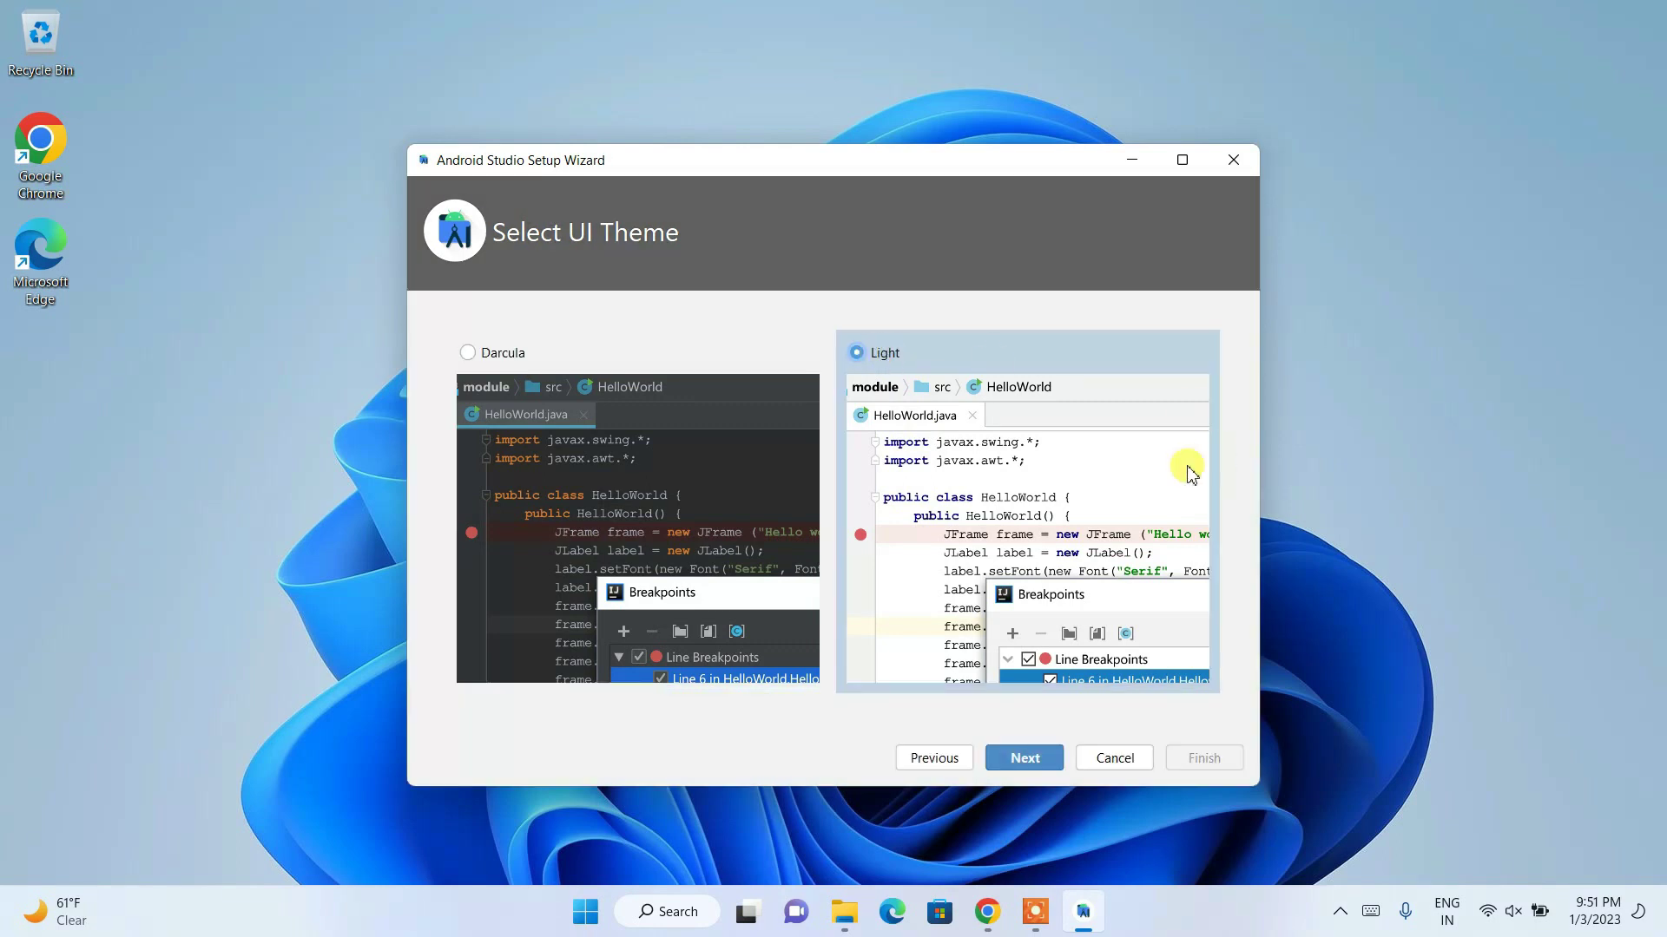
click(471, 354)
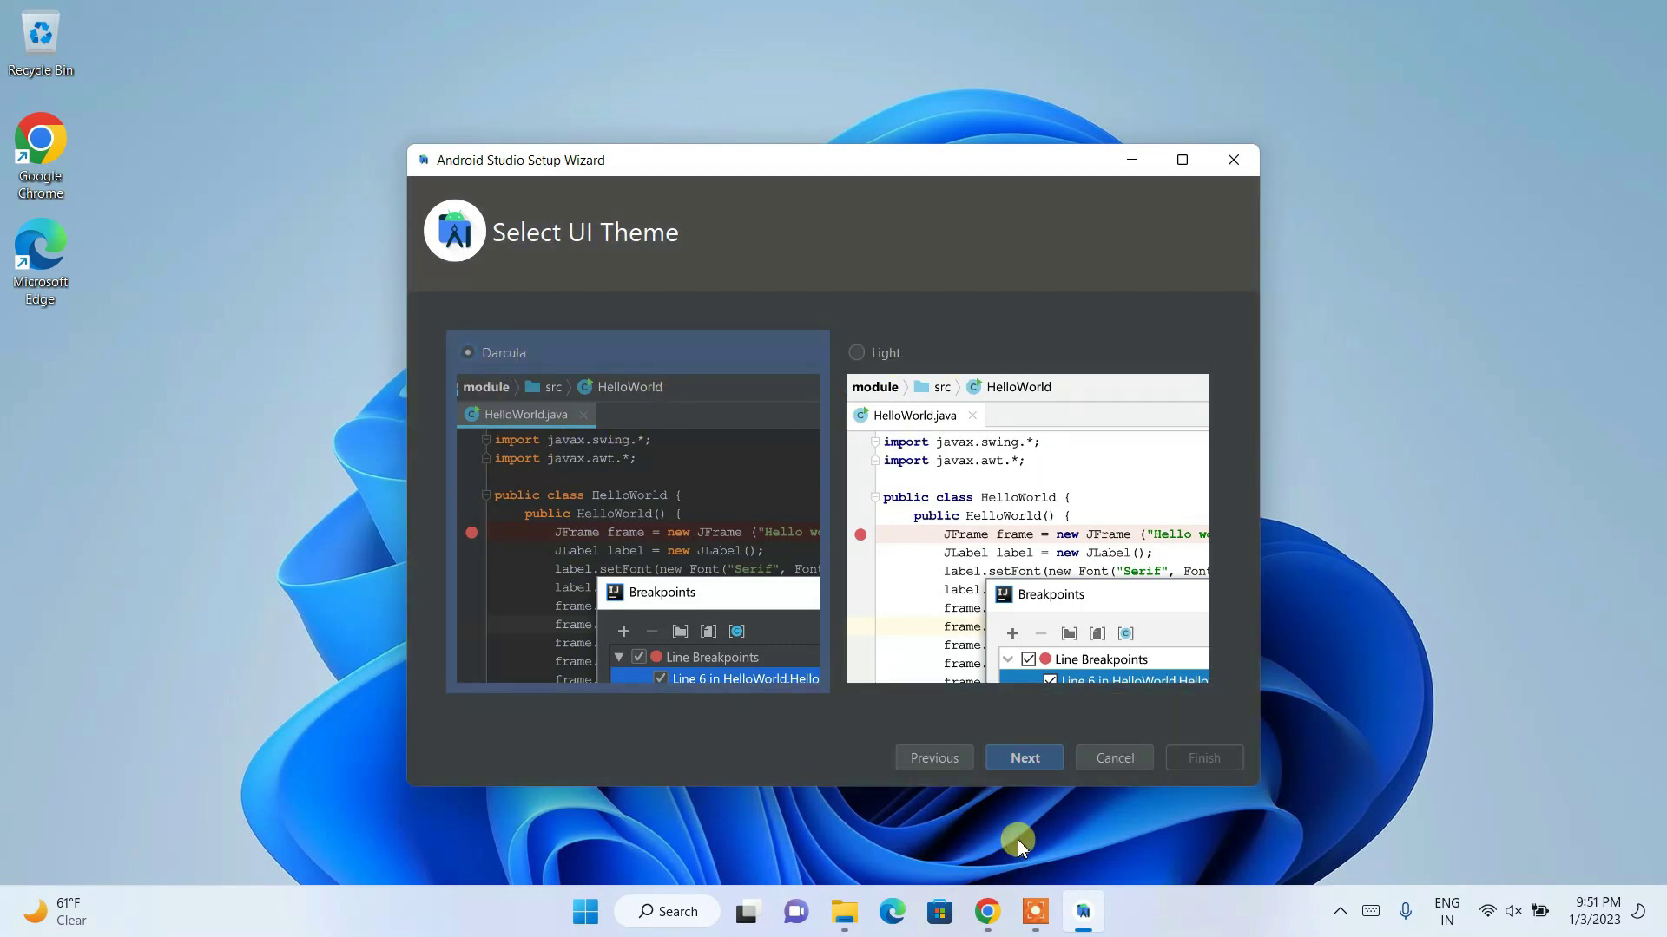
click(1038, 768)
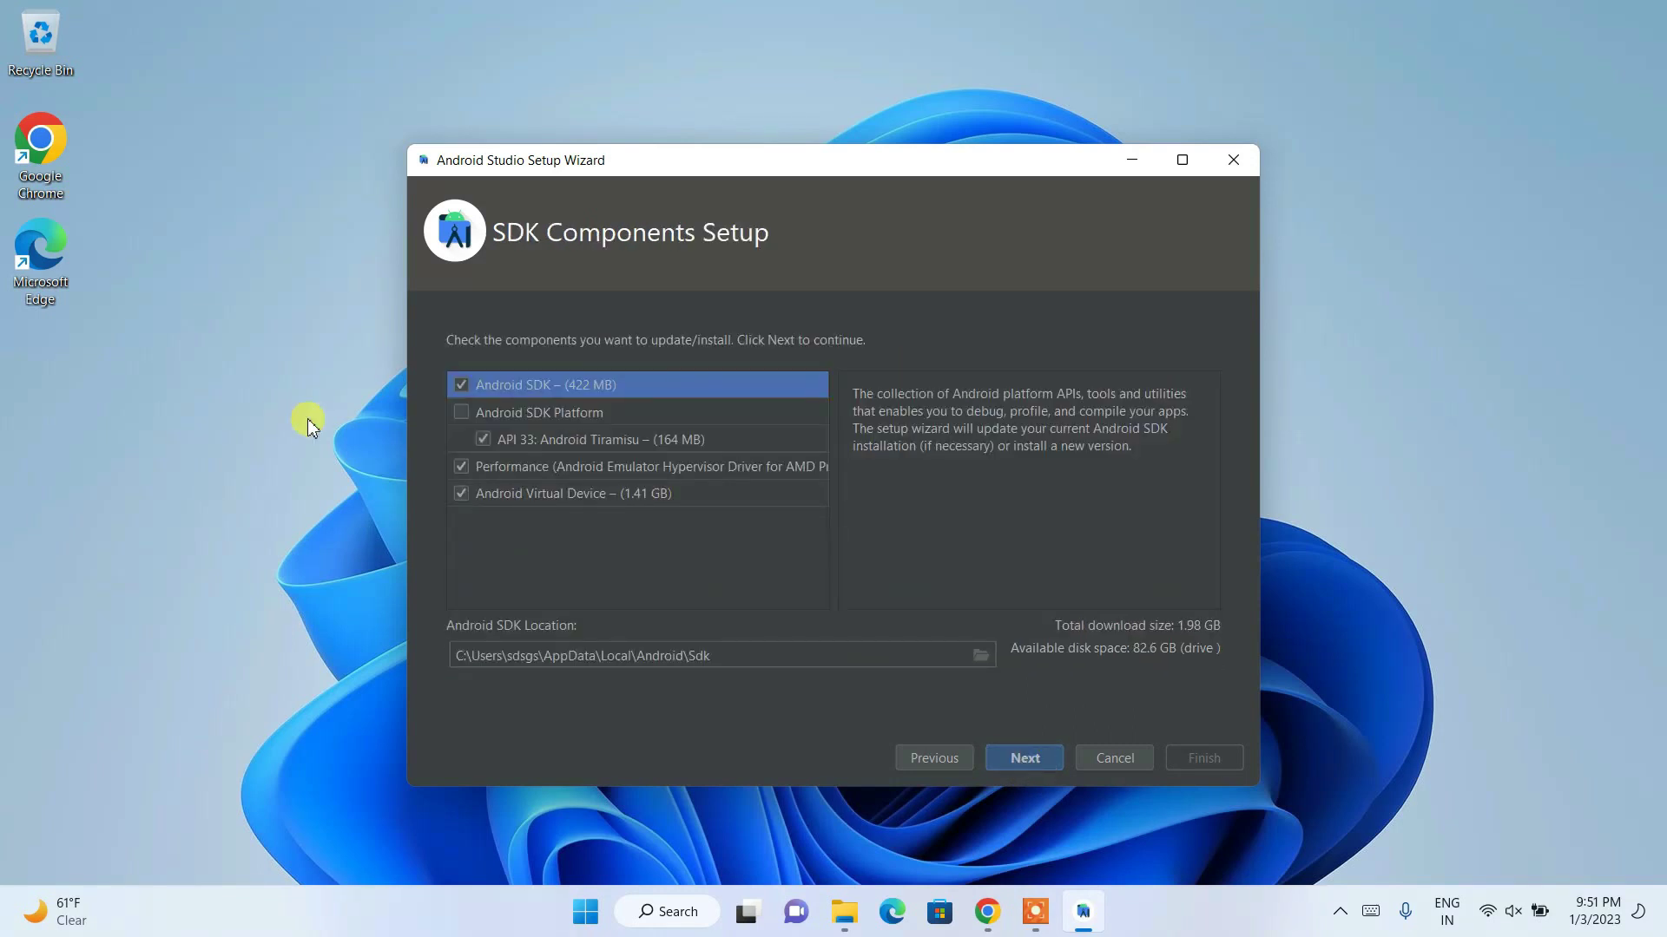
Exclude Android Virtual Device, accept the SDK license, and start downloading components
click(462, 493)
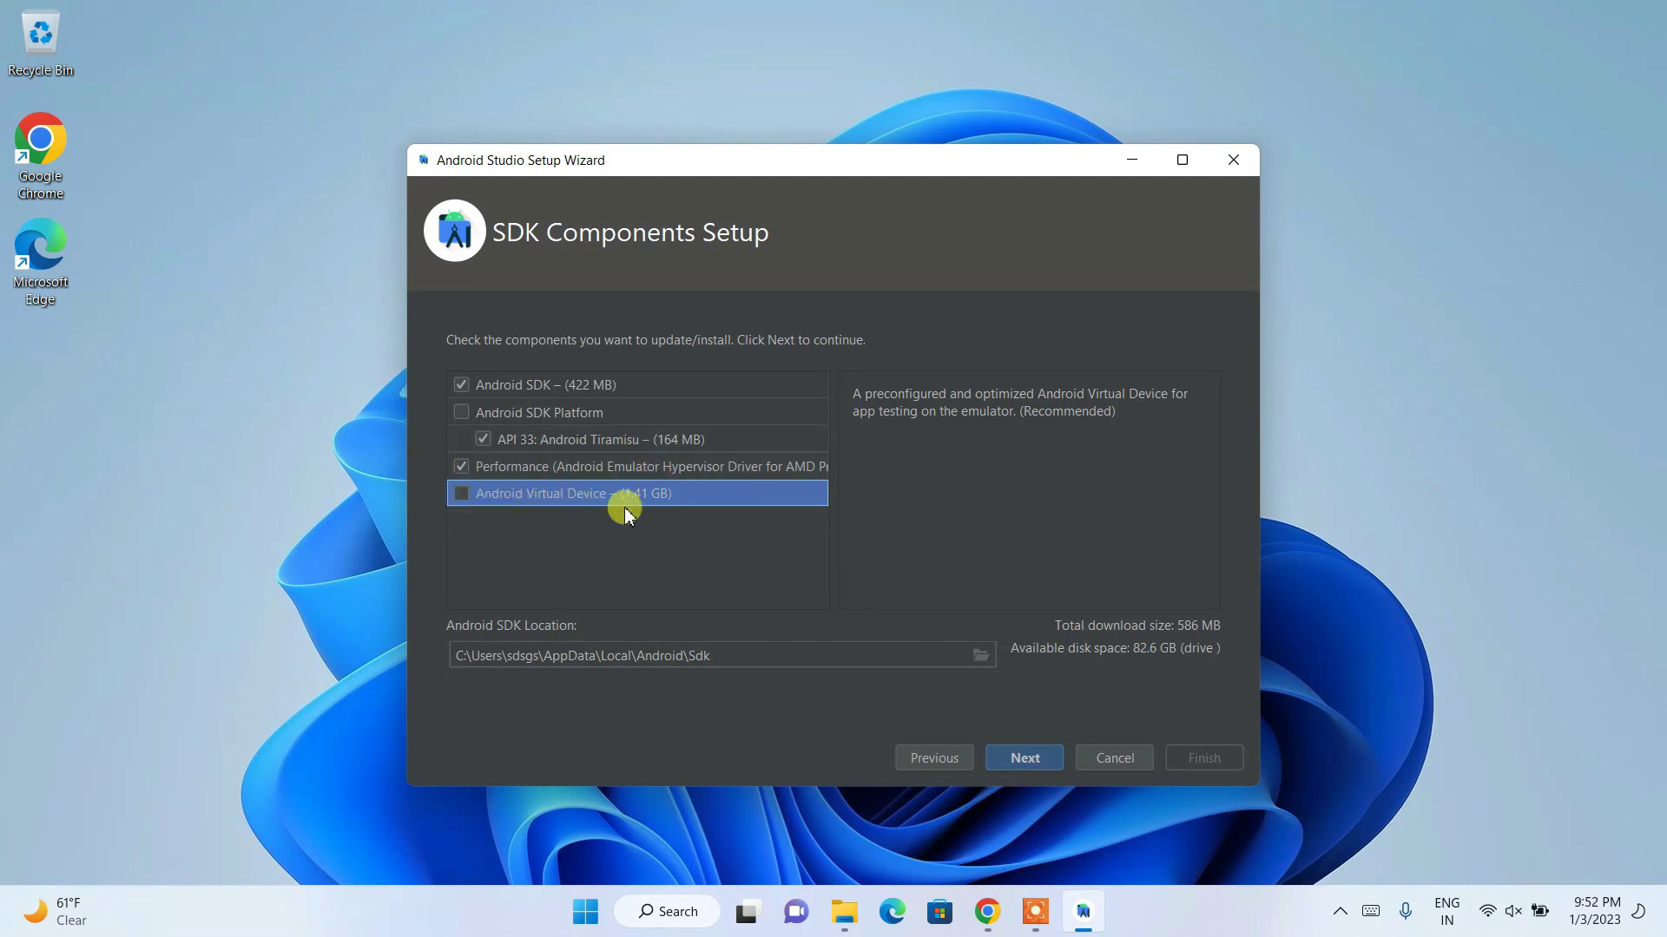
click(1033, 759)
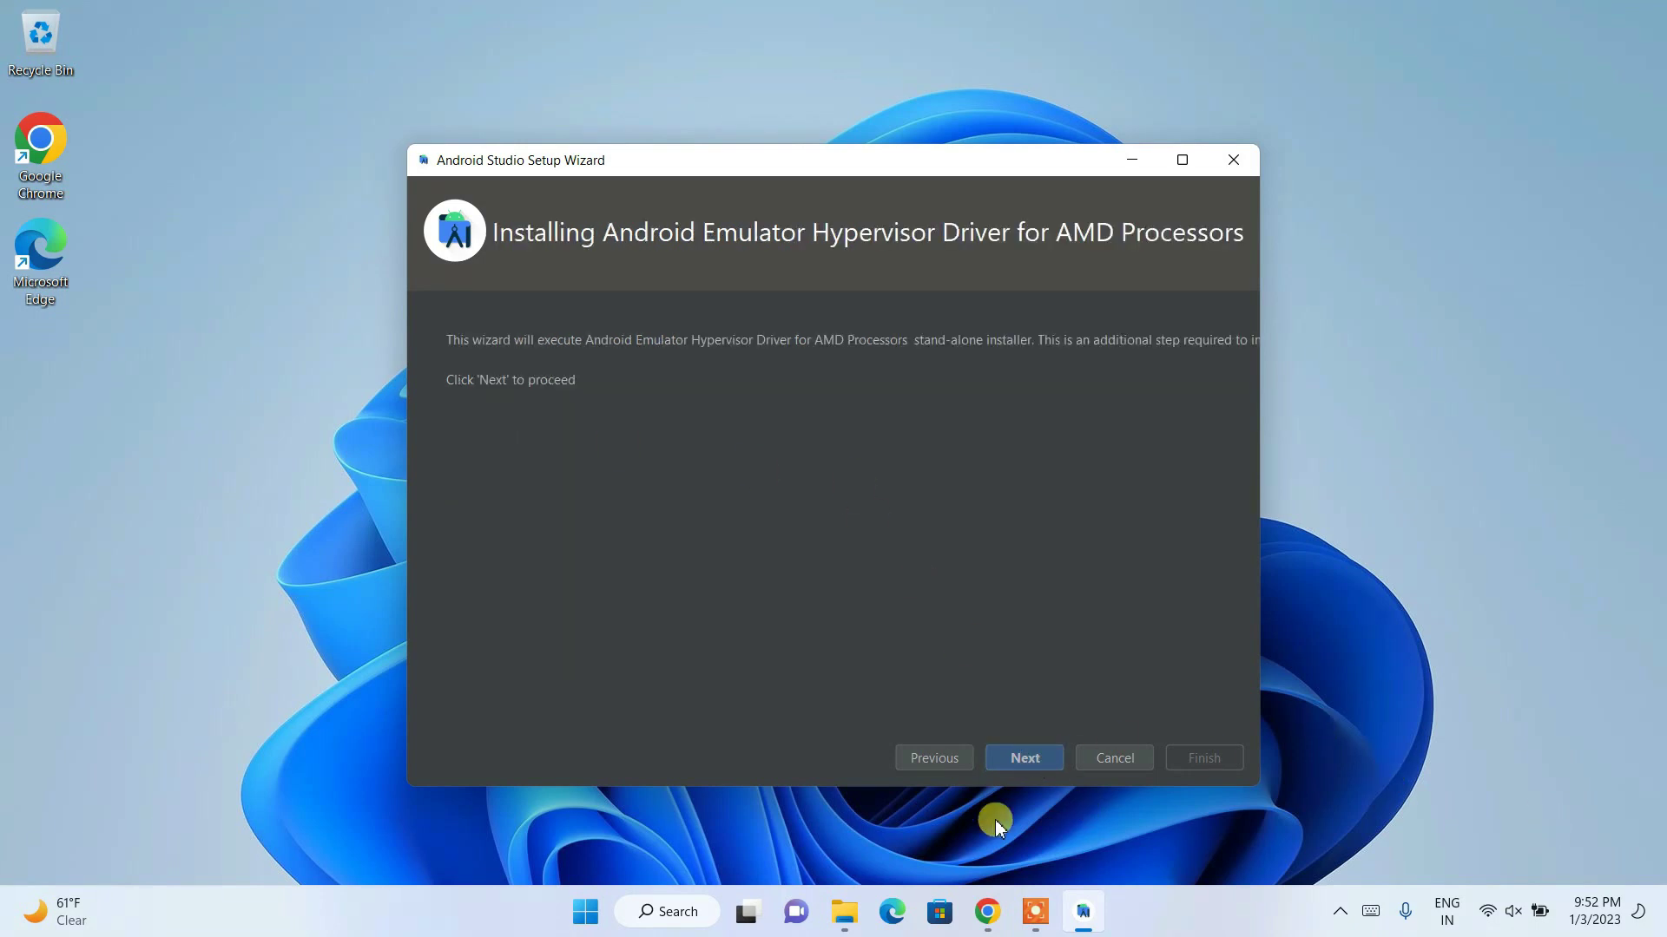
click(1036, 762)
scroll(829, 531, up, 5)
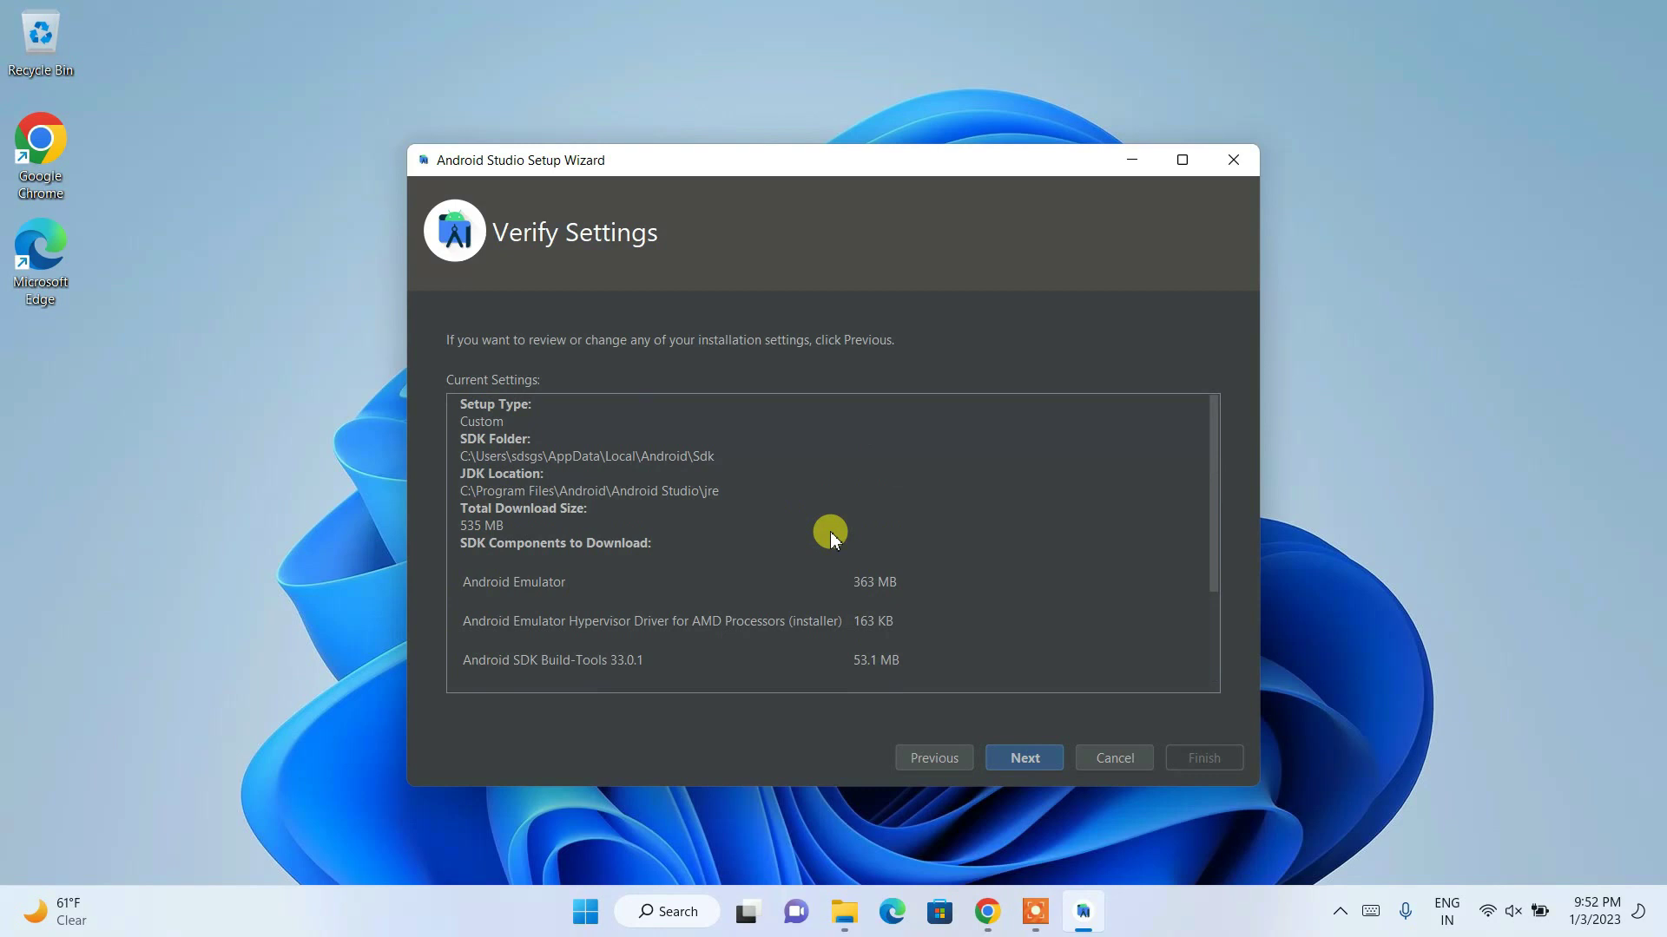
scroll(829, 531, down, 5)
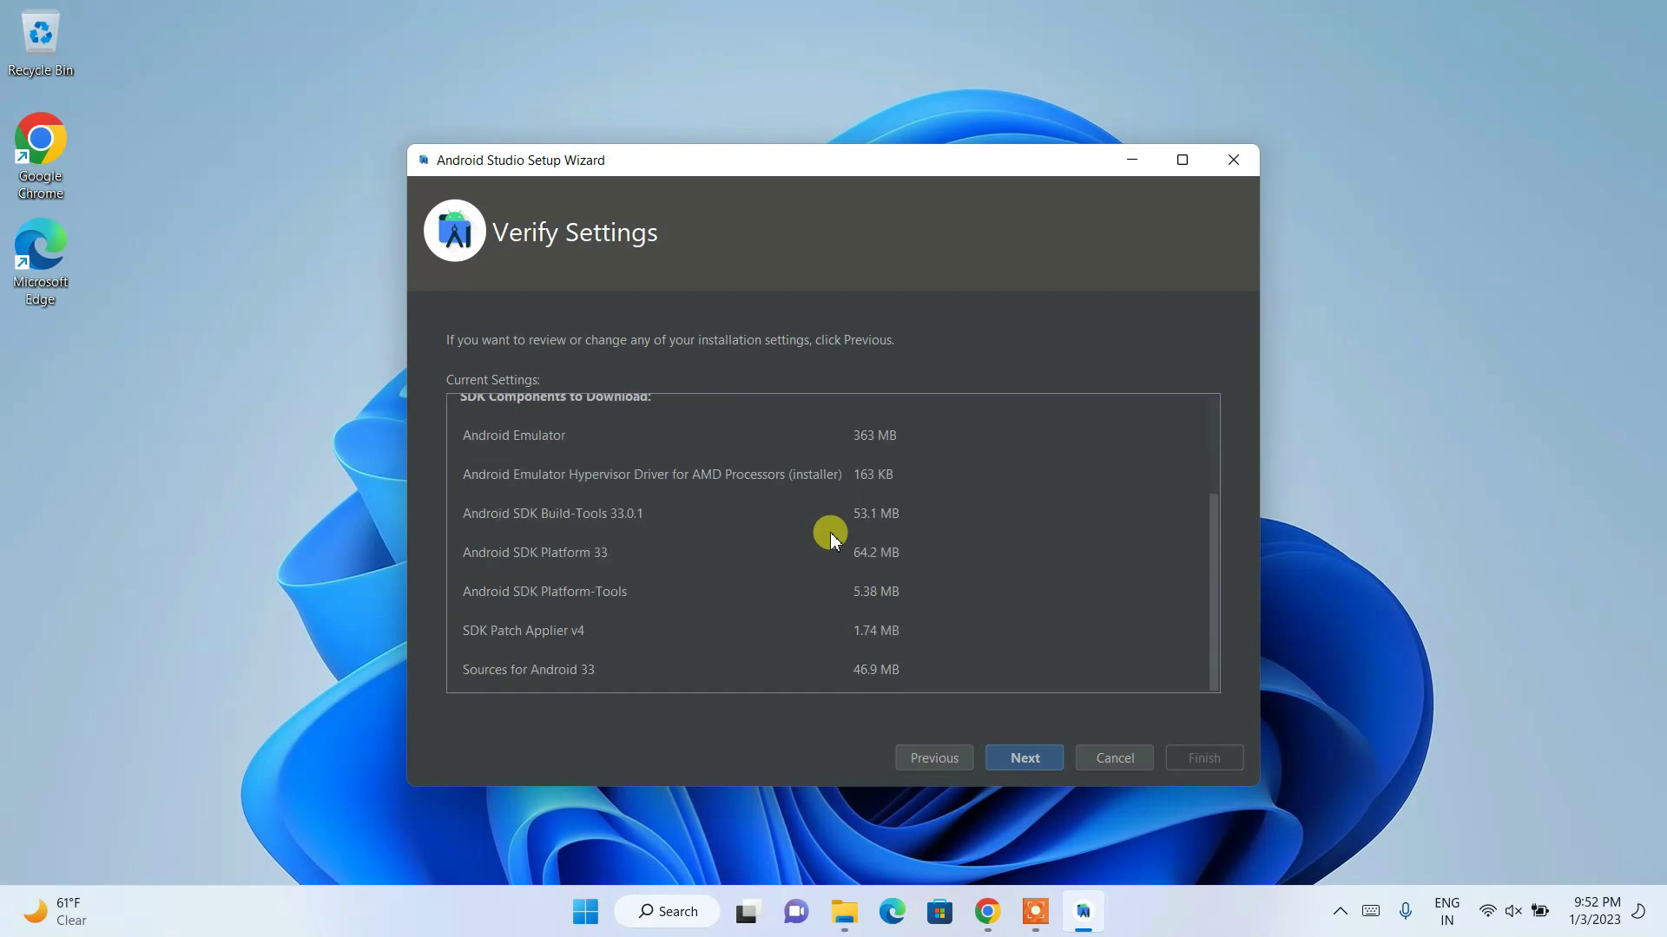
click(1028, 755)
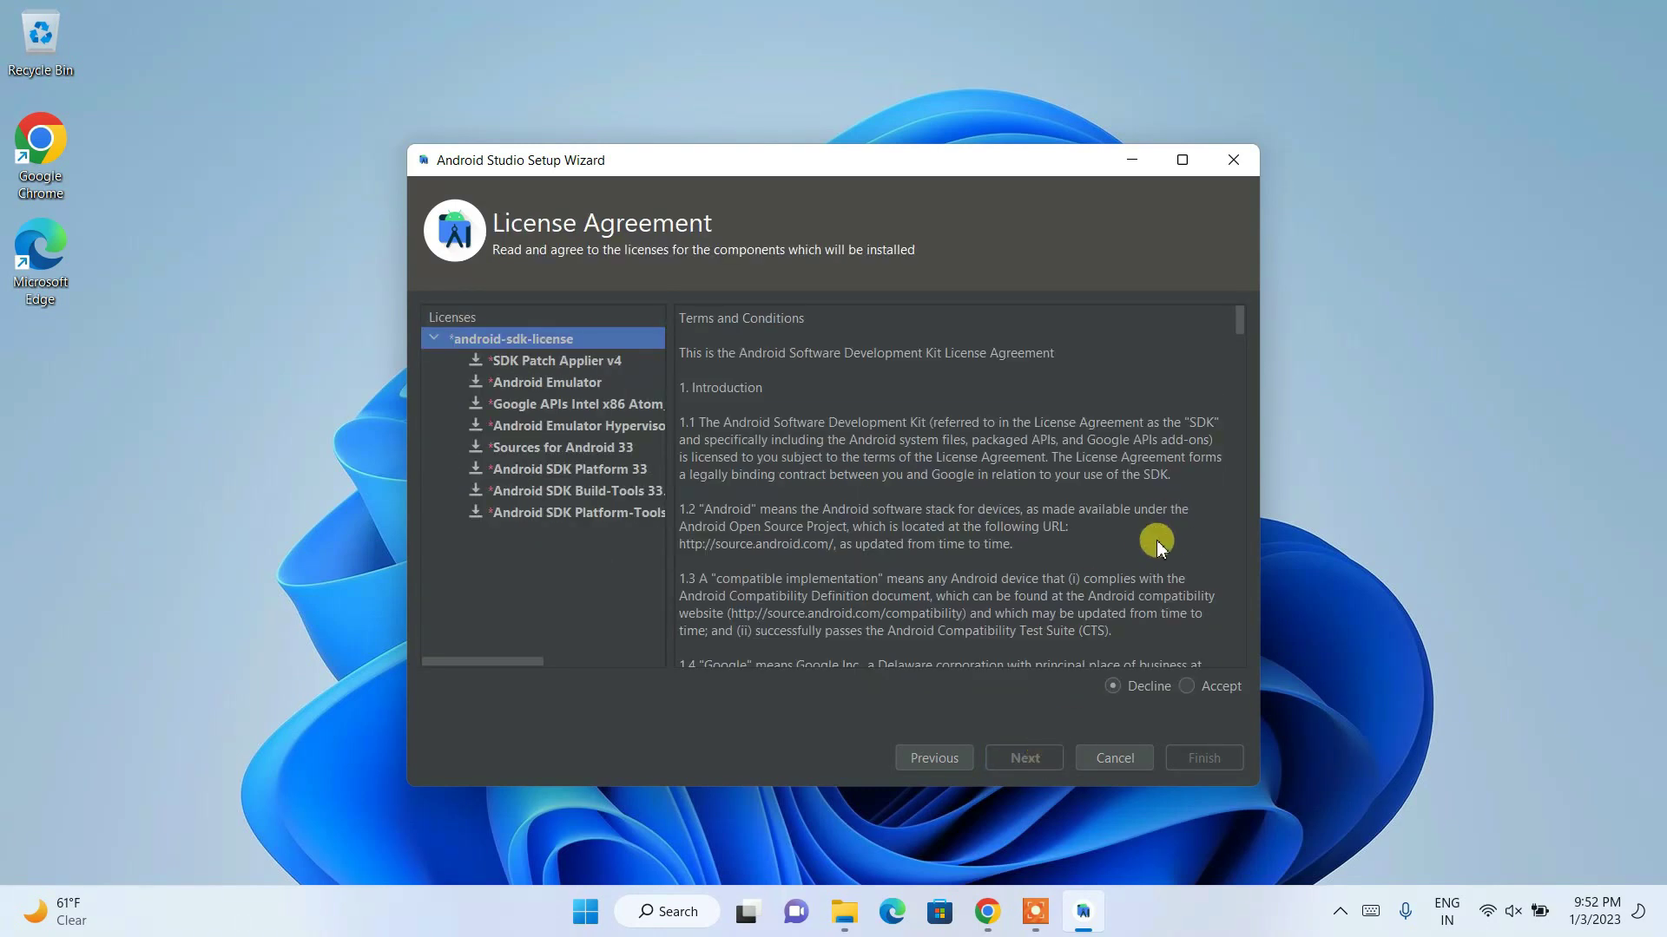
click(1191, 687)
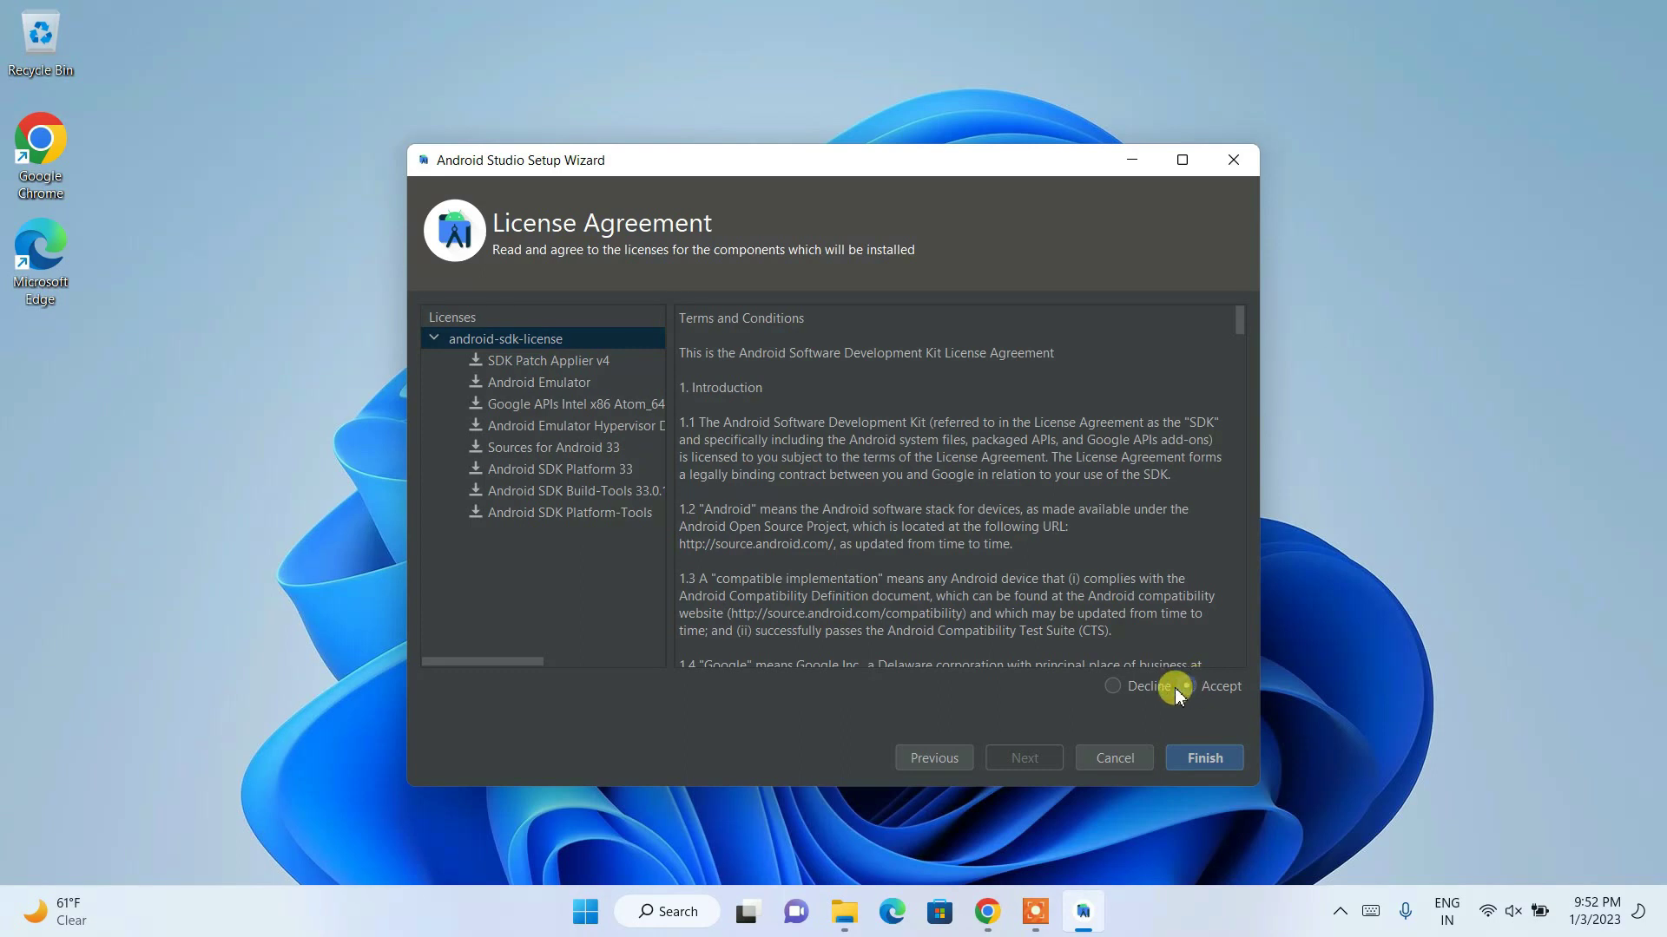
click(1212, 761)
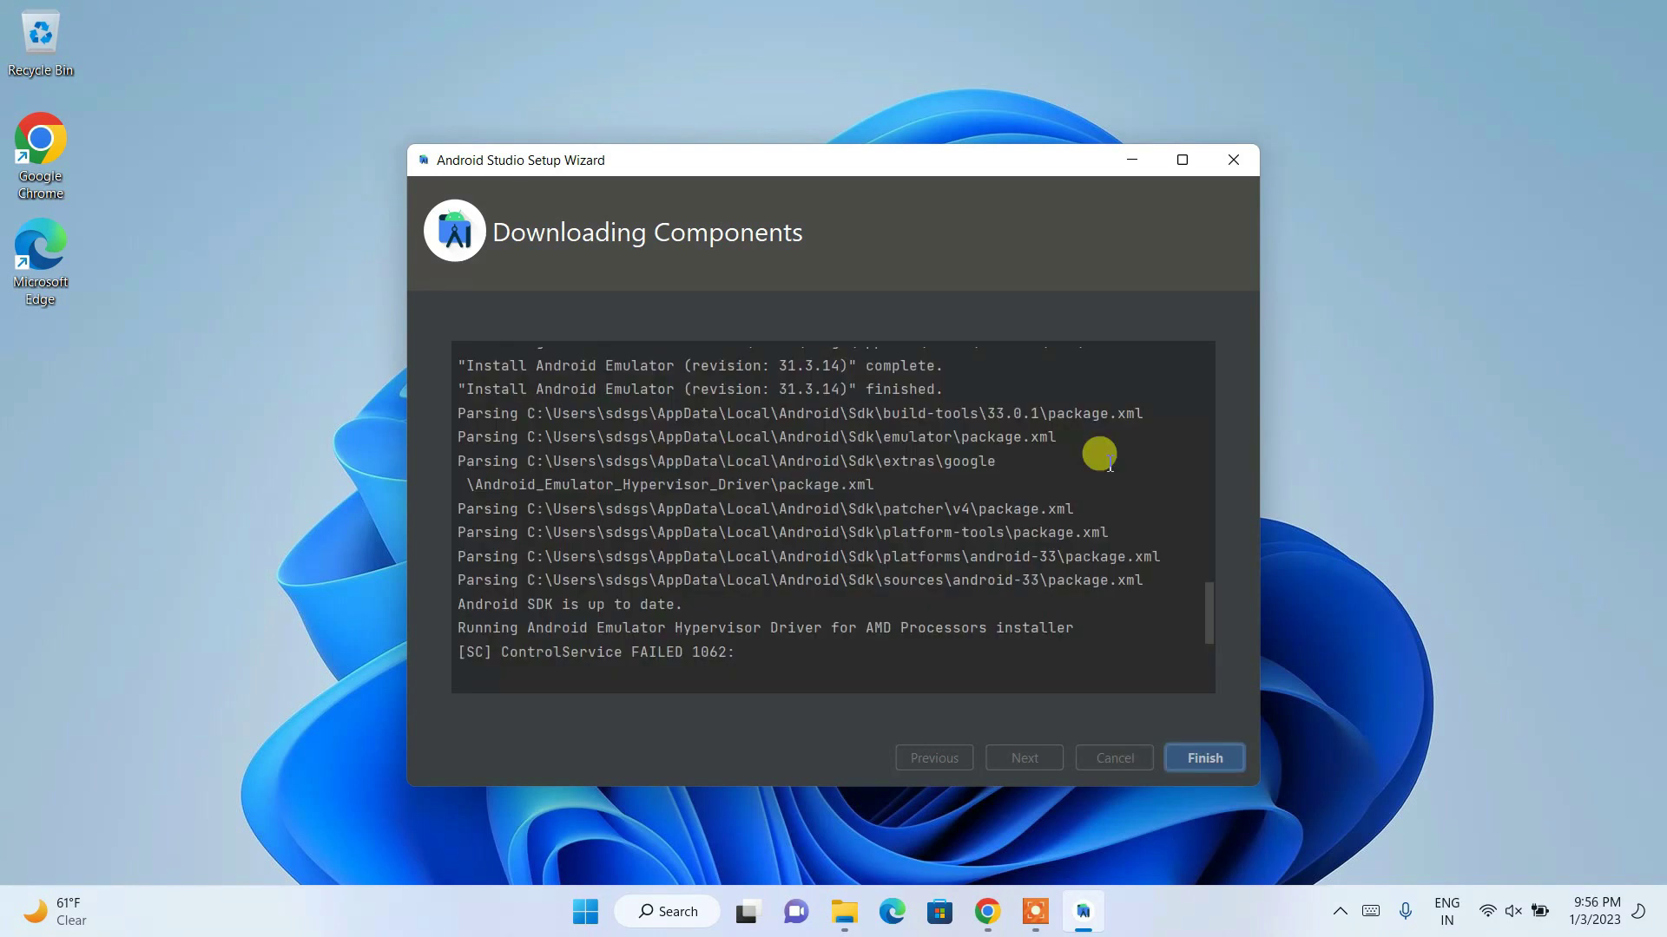
Close the Setup Wizard after the component downloads finish
scroll(1100, 454, up, 1)
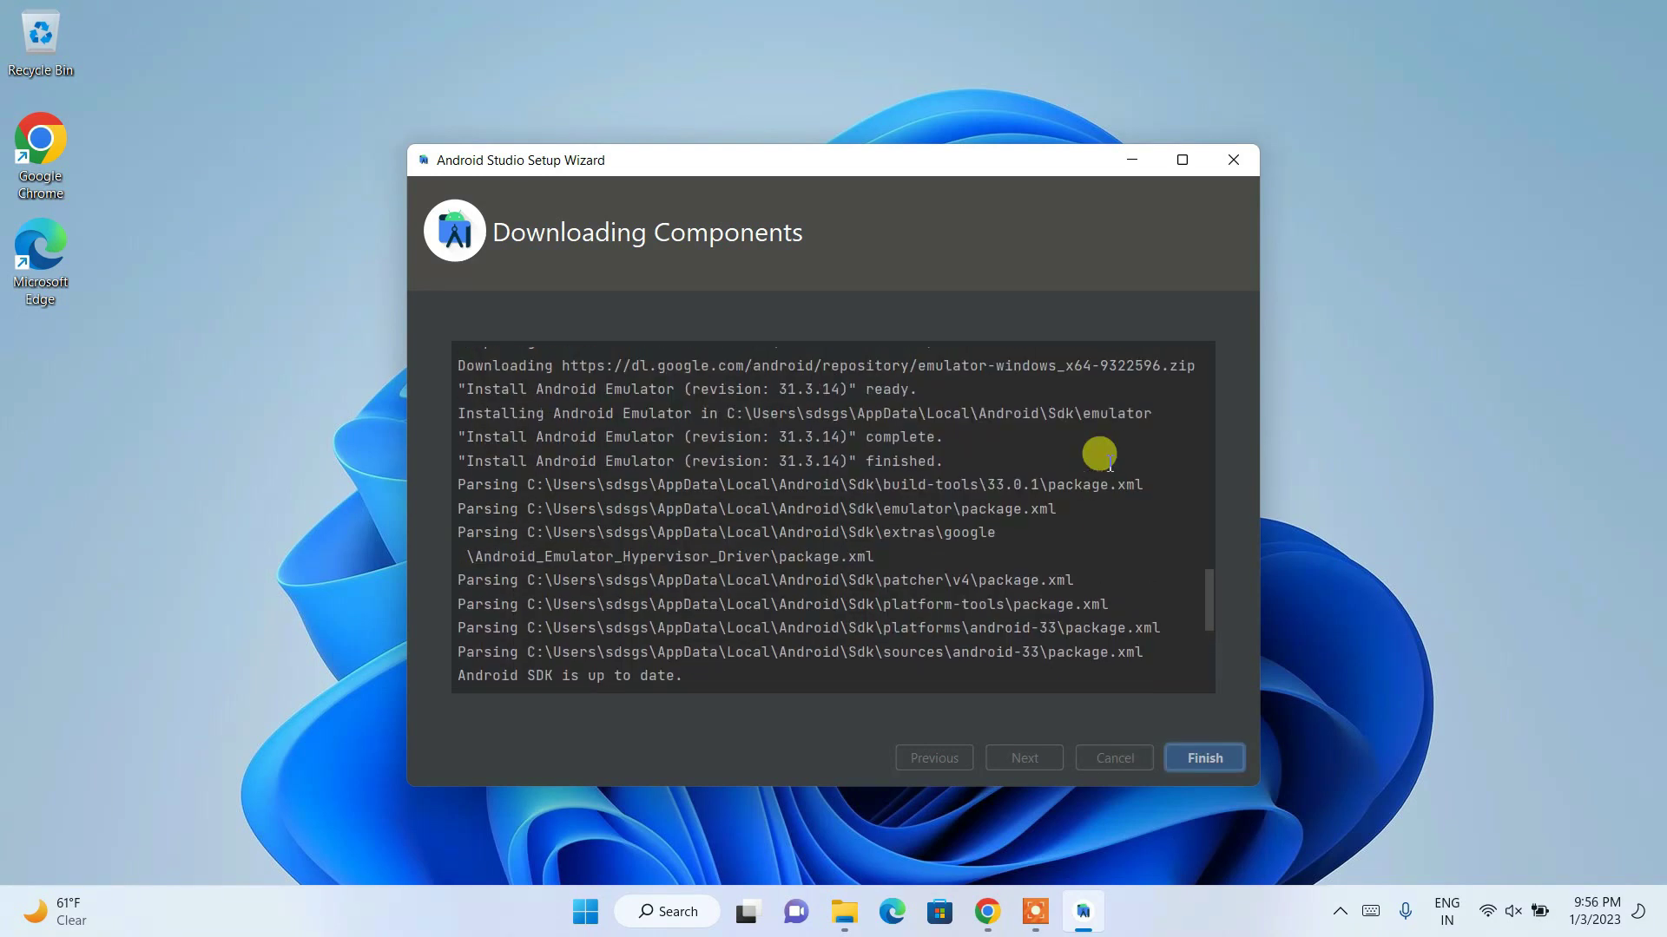
click(1199, 764)
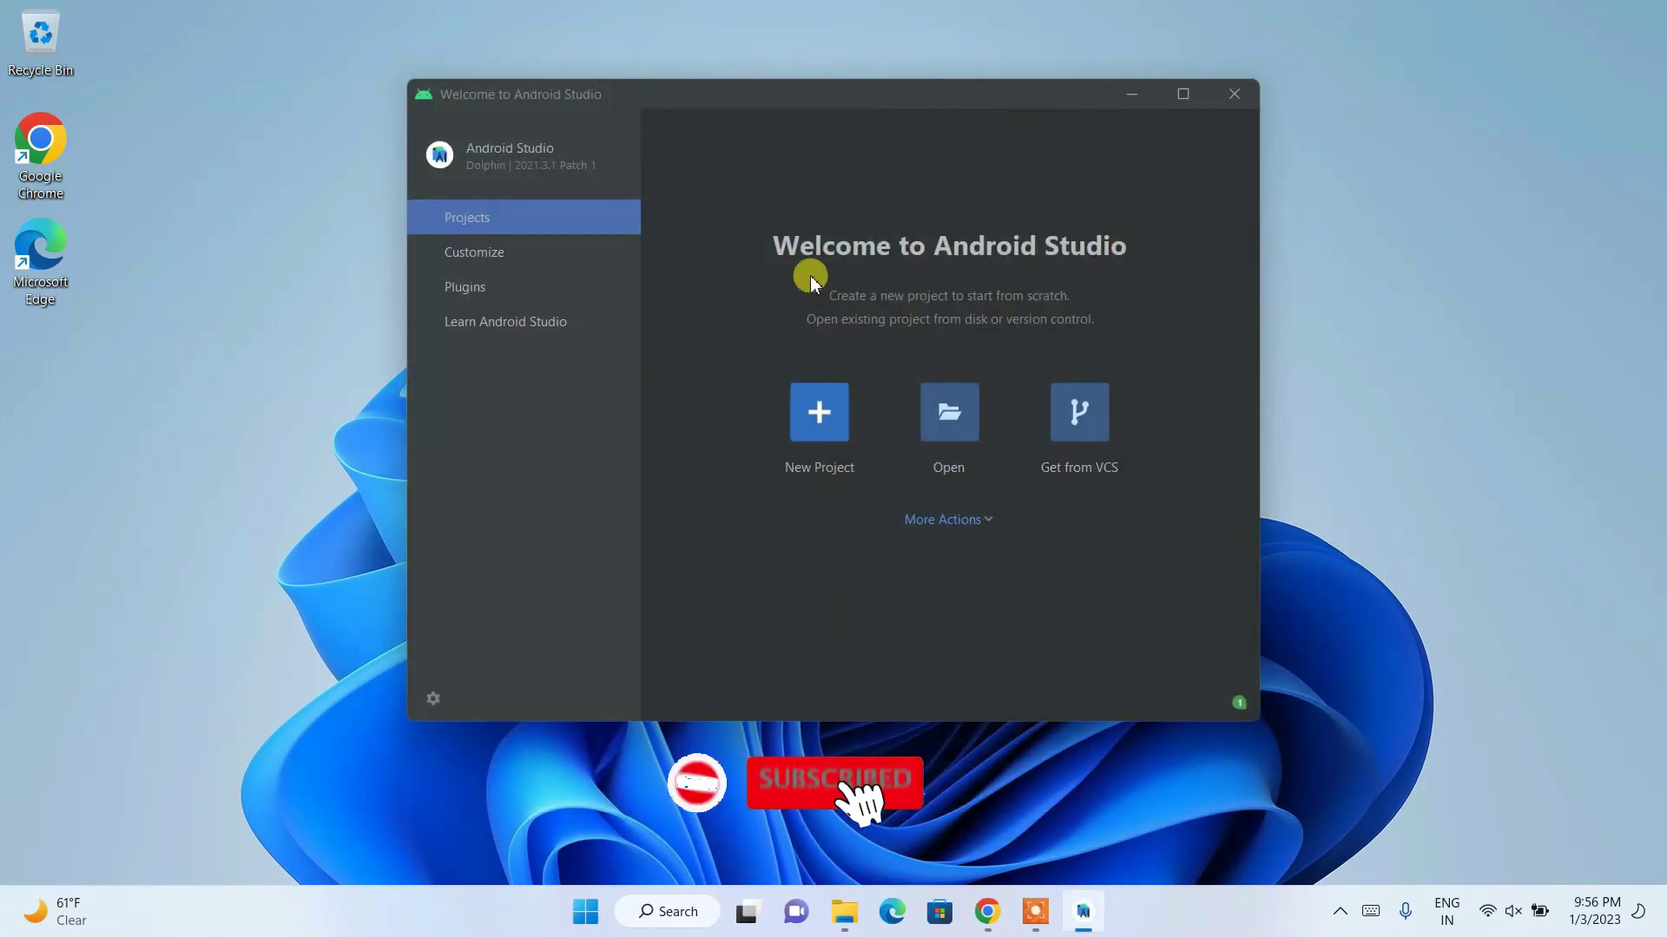
Maximize the Welcome window and start a new project from the Basic Activity template
click(1187, 96)
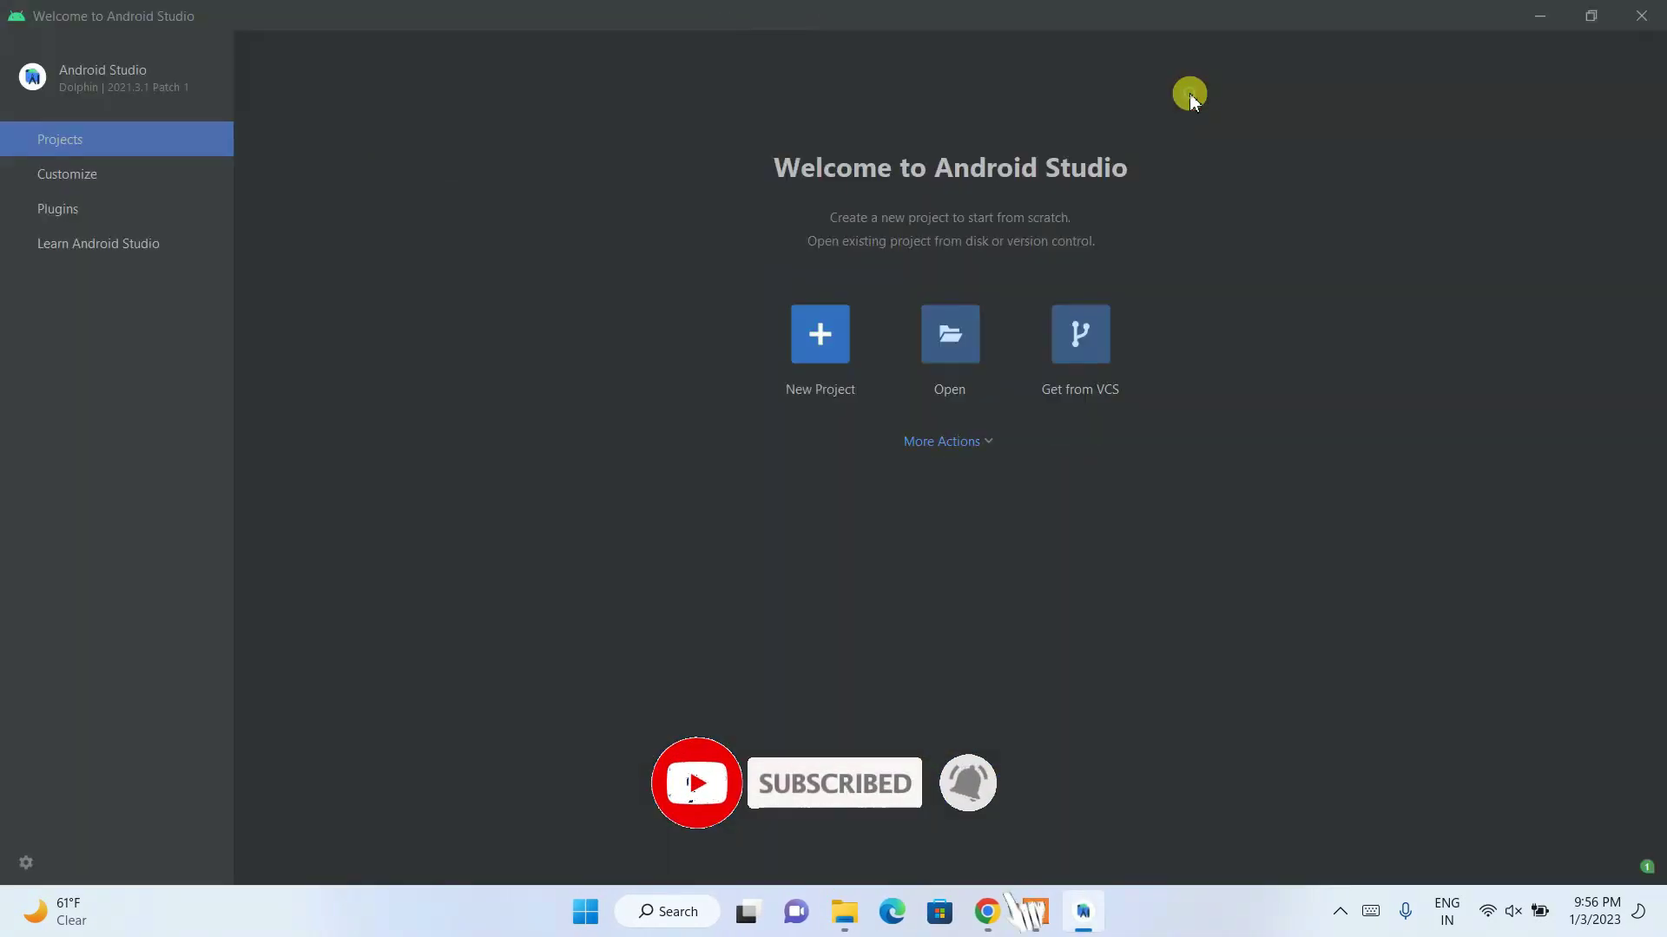
click(818, 339)
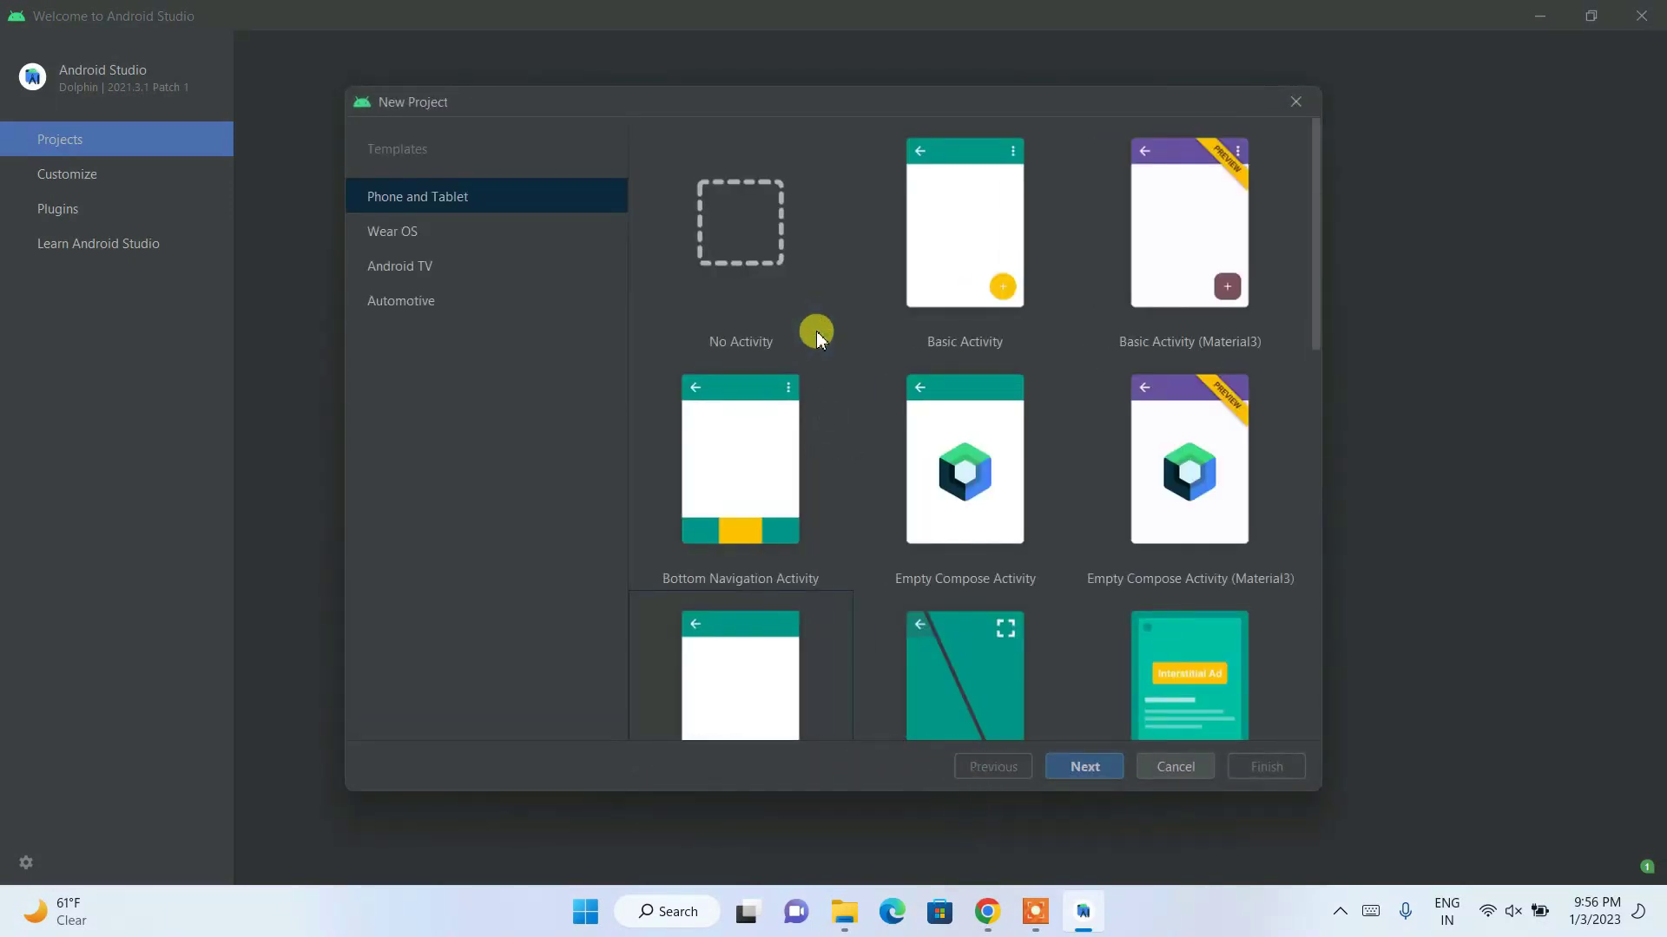
scroll(940, 279, down, 5)
scroll(991, 364, up, 5)
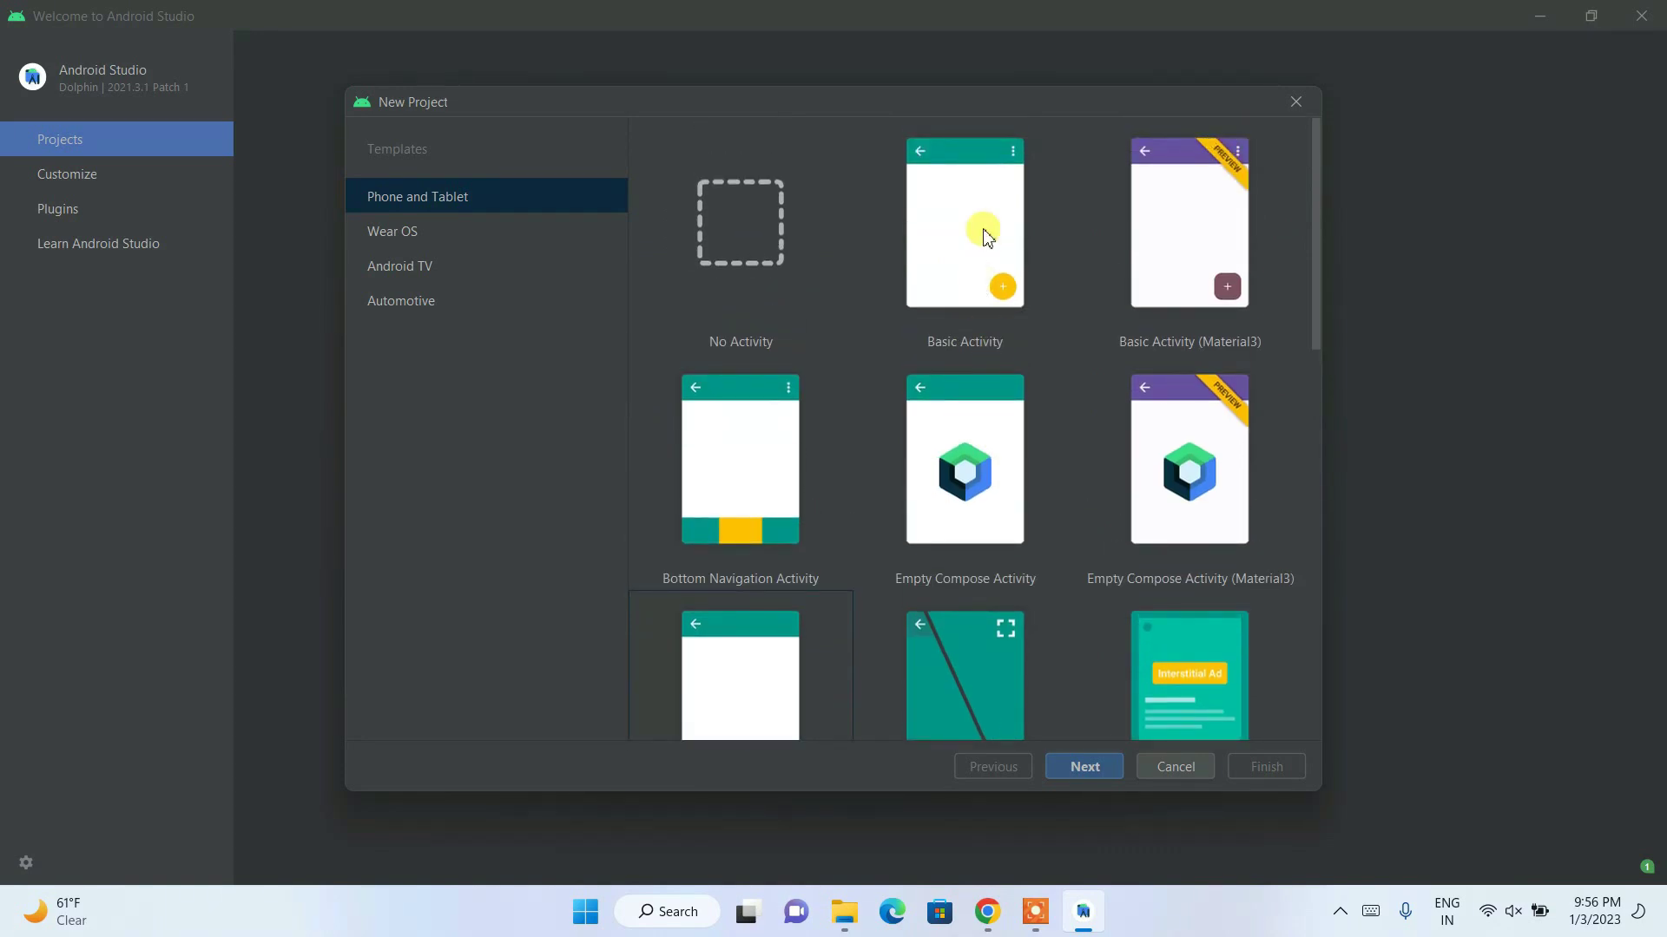
click(987, 235)
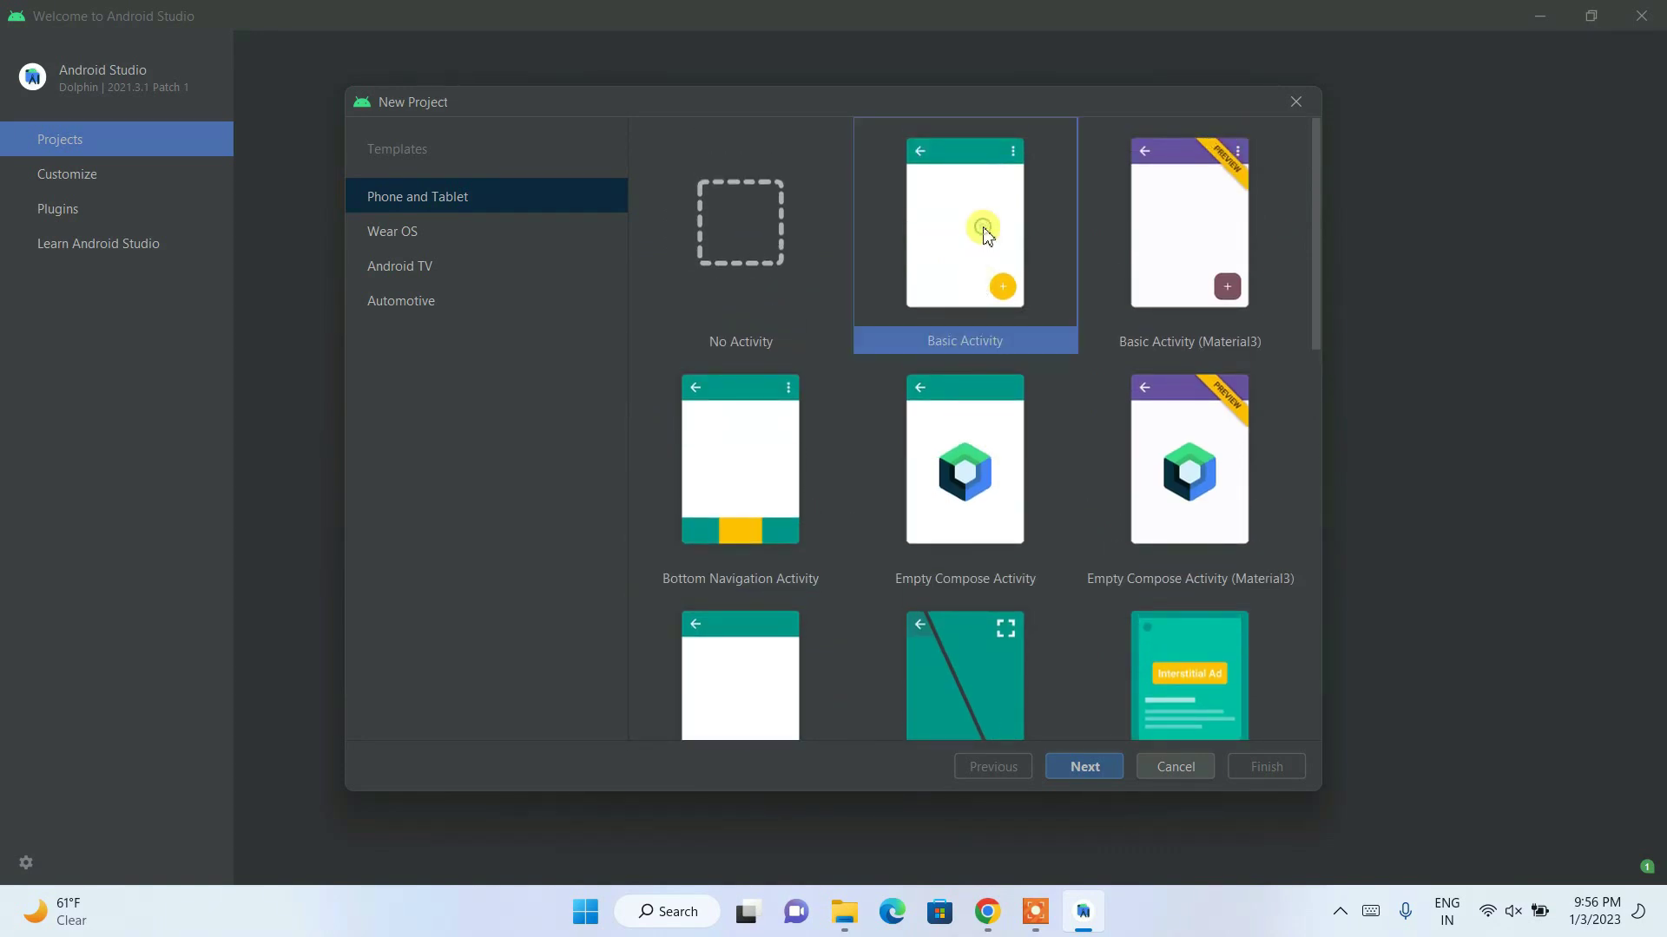
click(1095, 770)
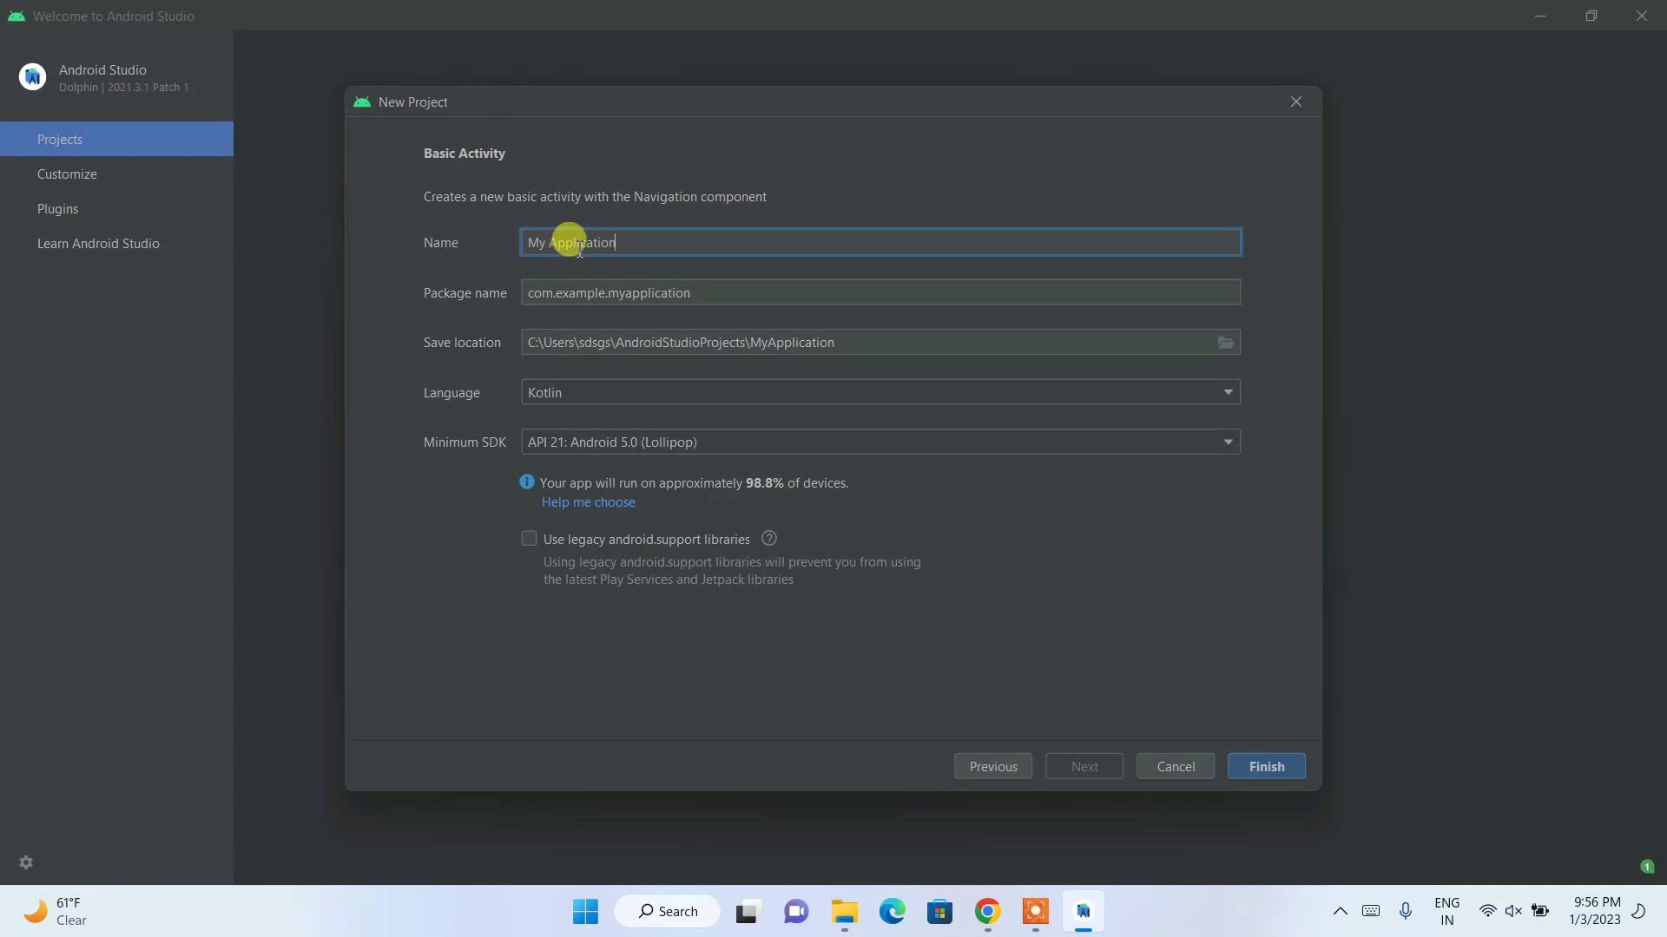
Name the project HelloWorld, set the language to Java, and keep minimum SDK API 21
drag(617, 246, 306, 203)
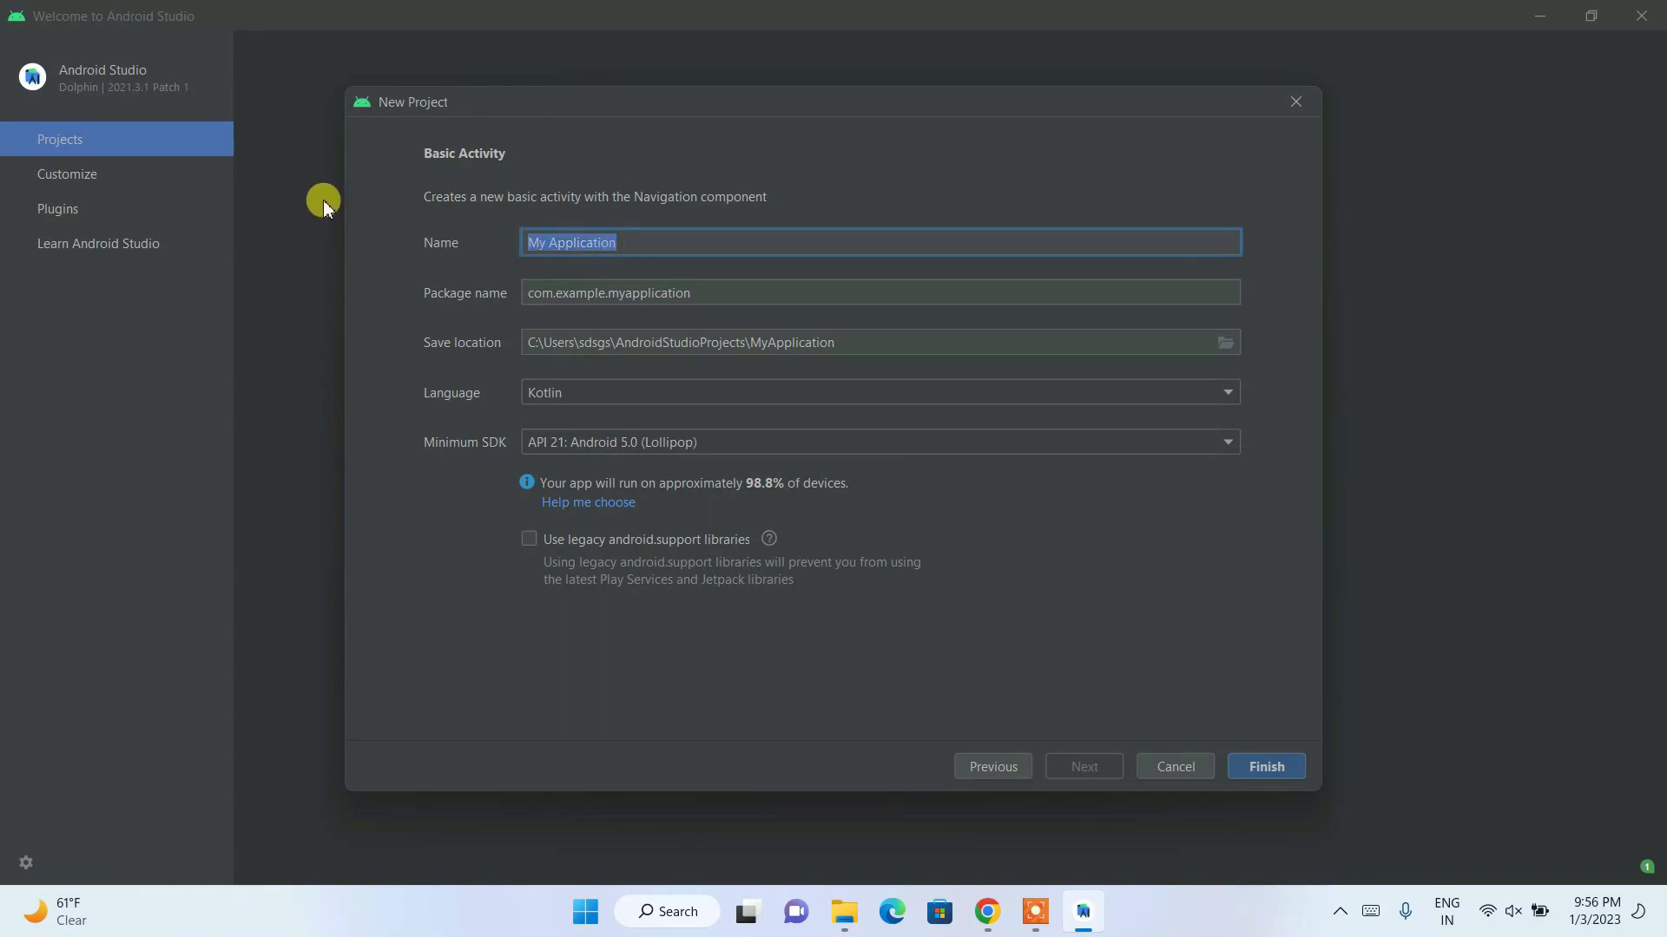
key(BackSpace)
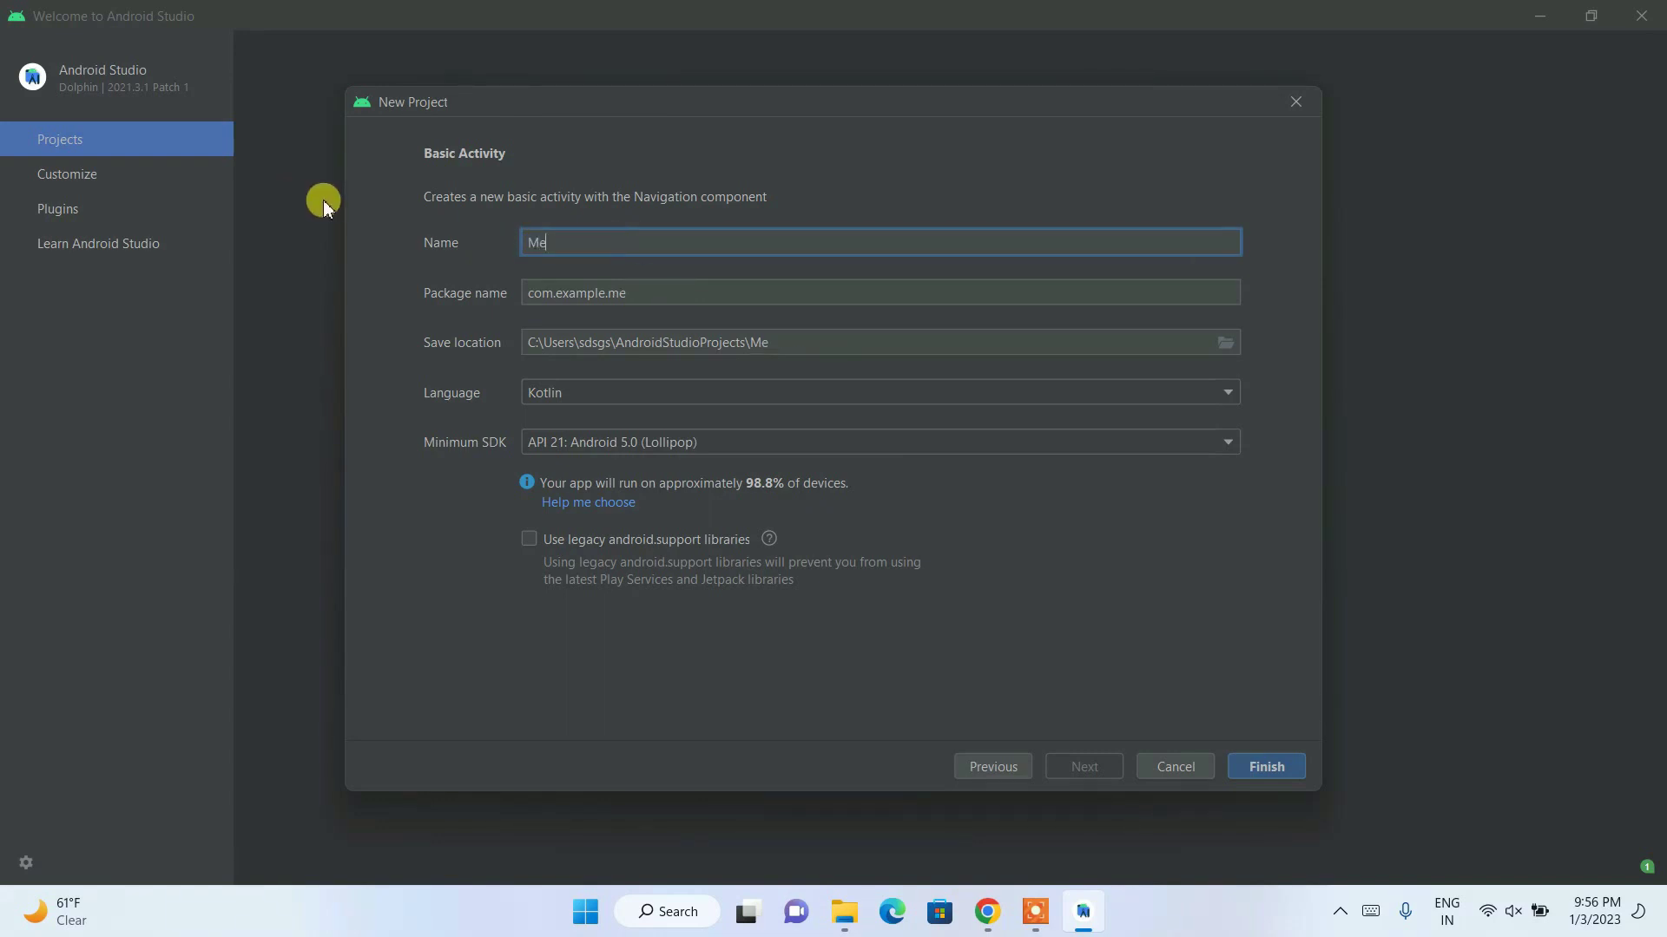
text(HelloWorld)
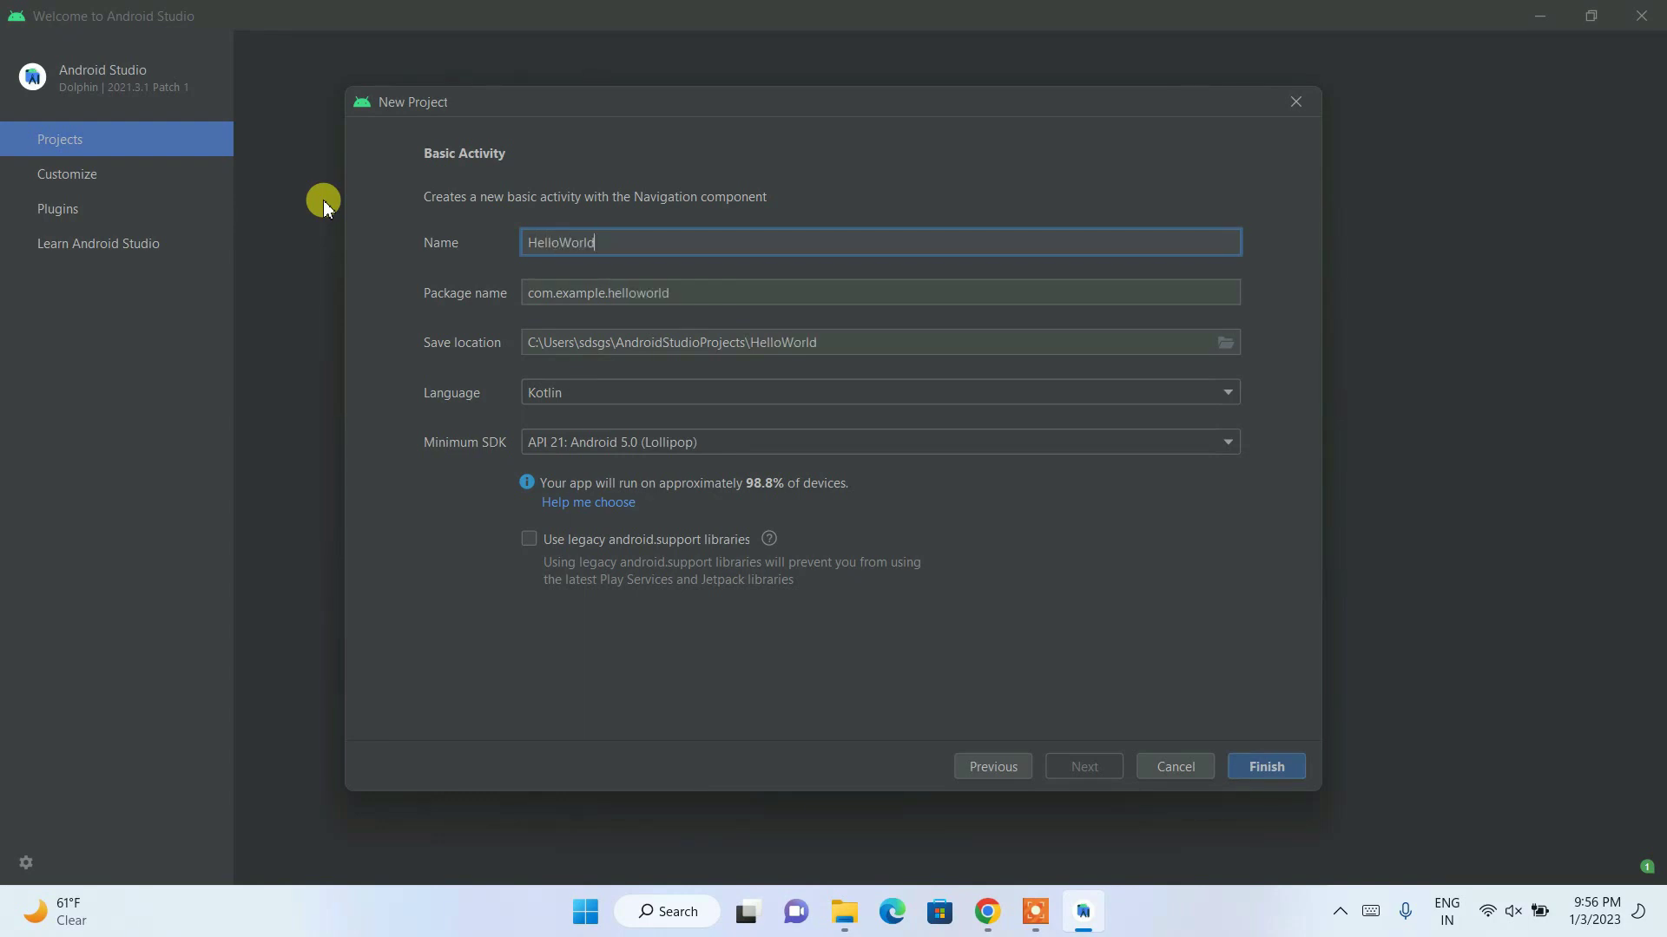
click(586, 402)
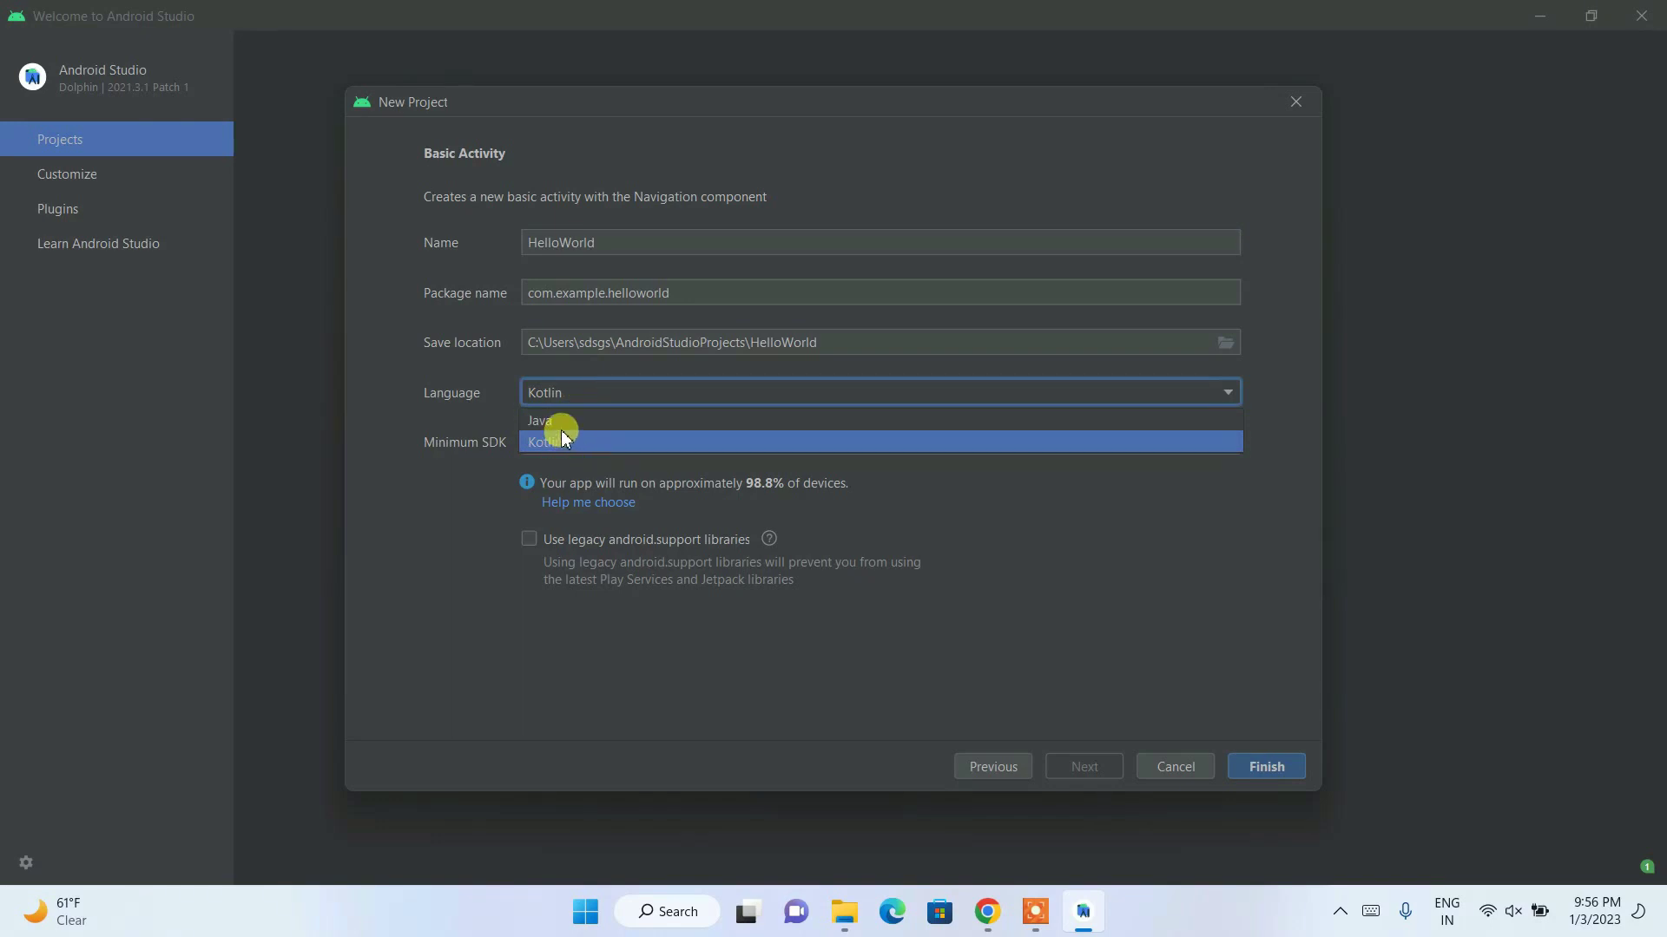
click(558, 421)
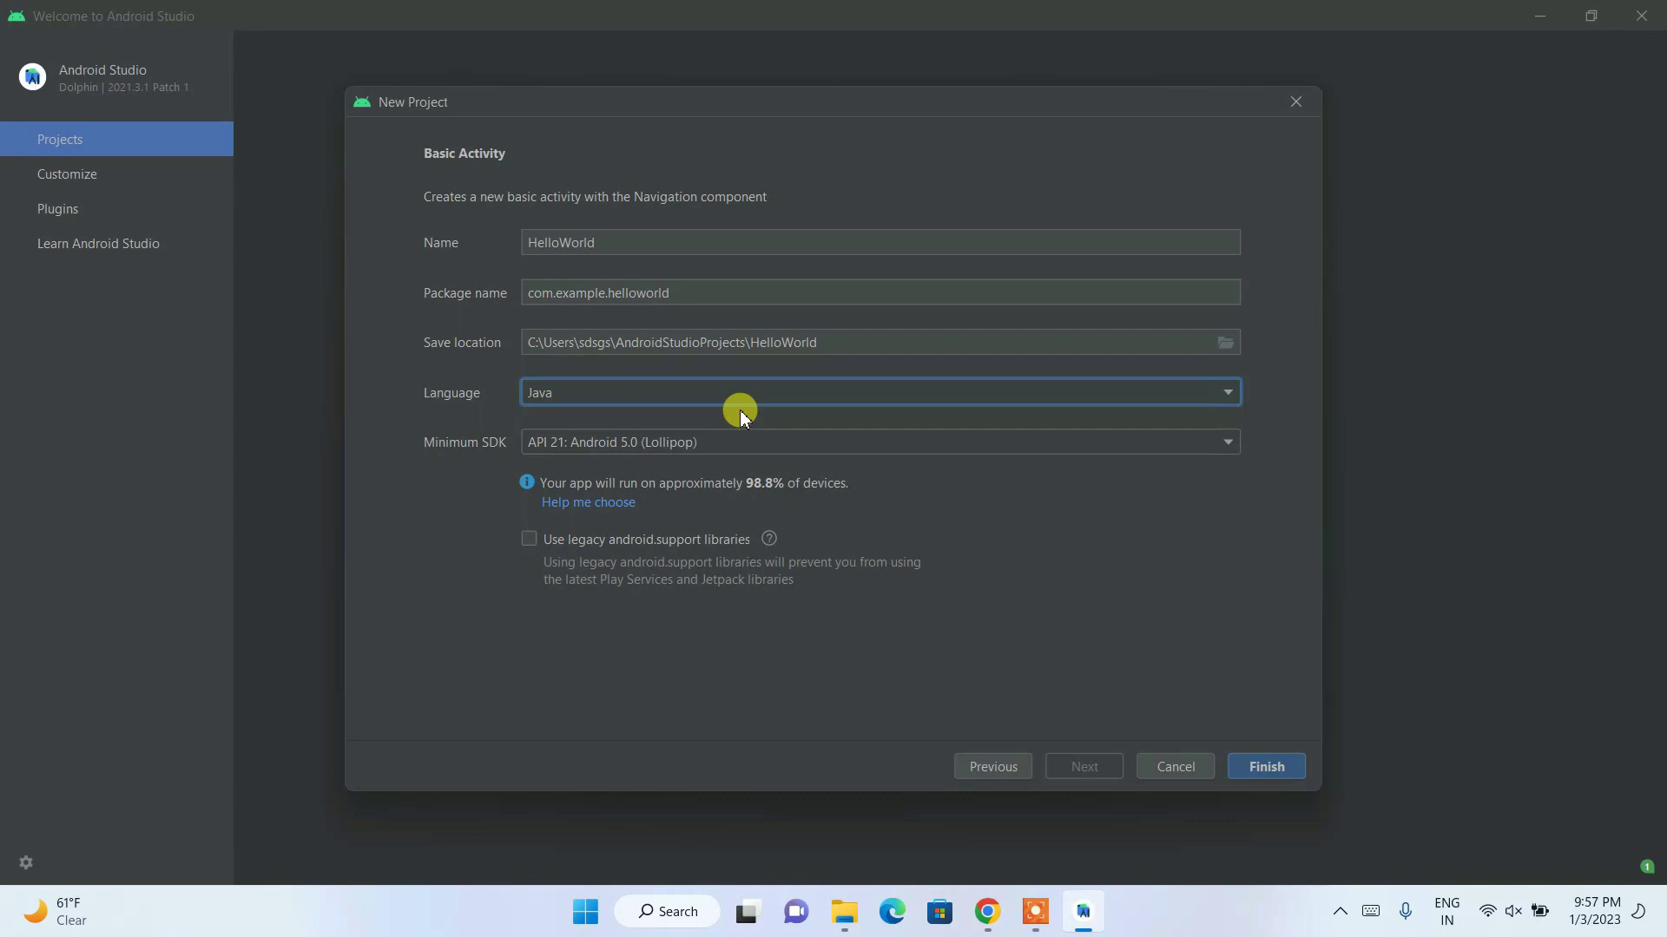
click(624, 447)
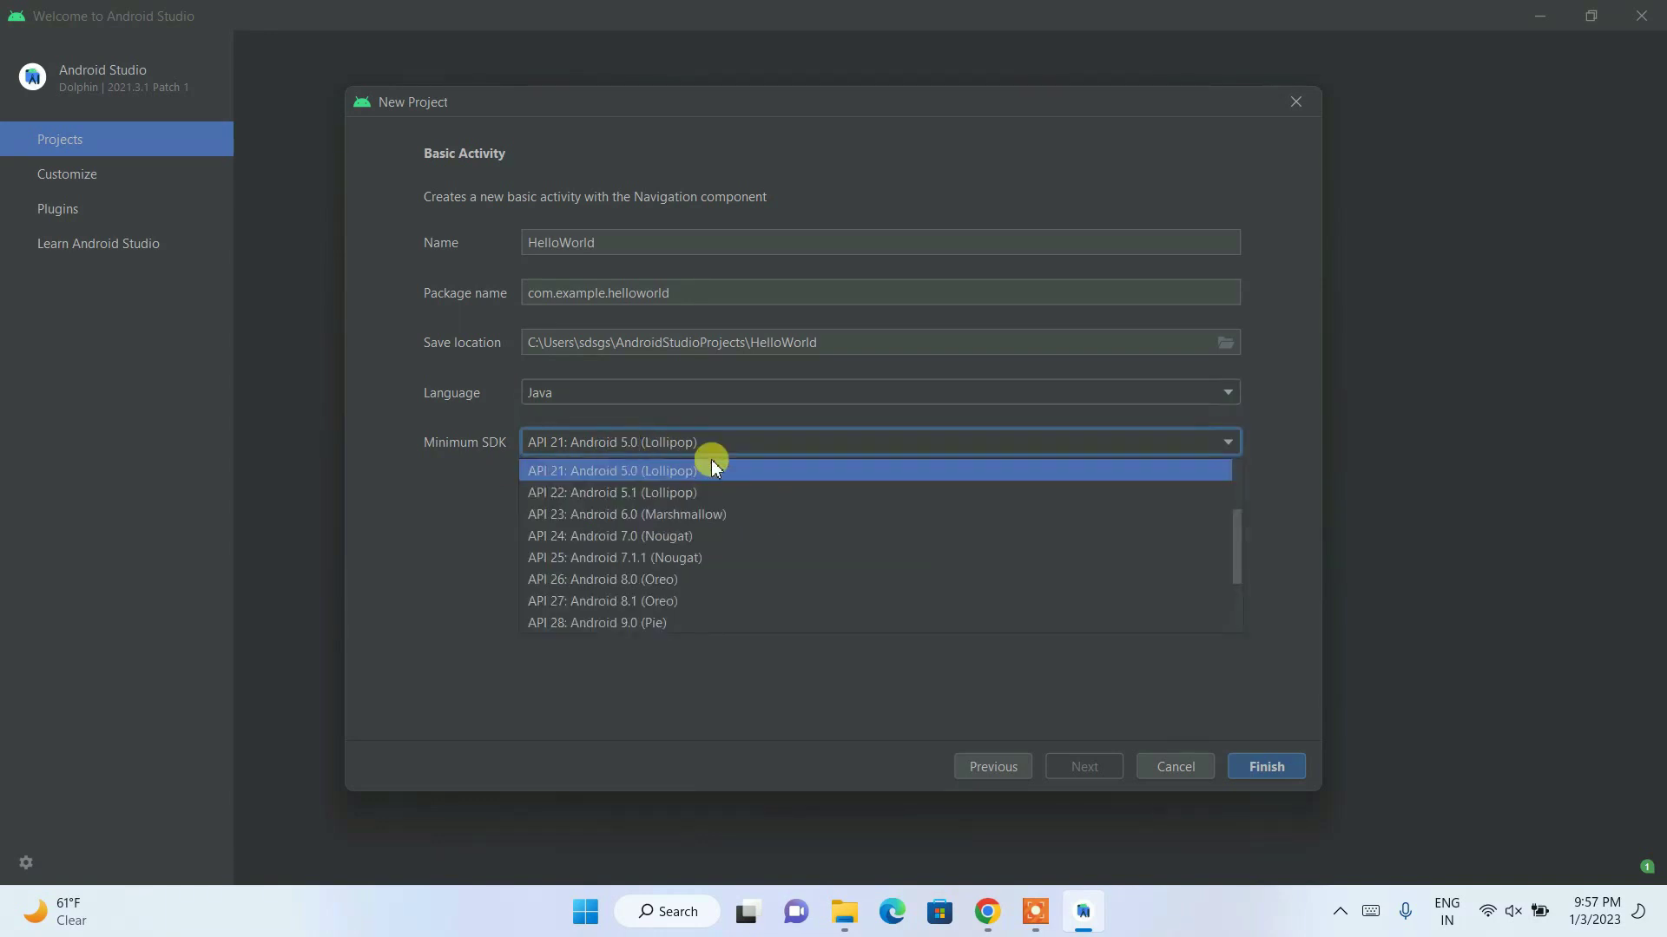
click(643, 425)
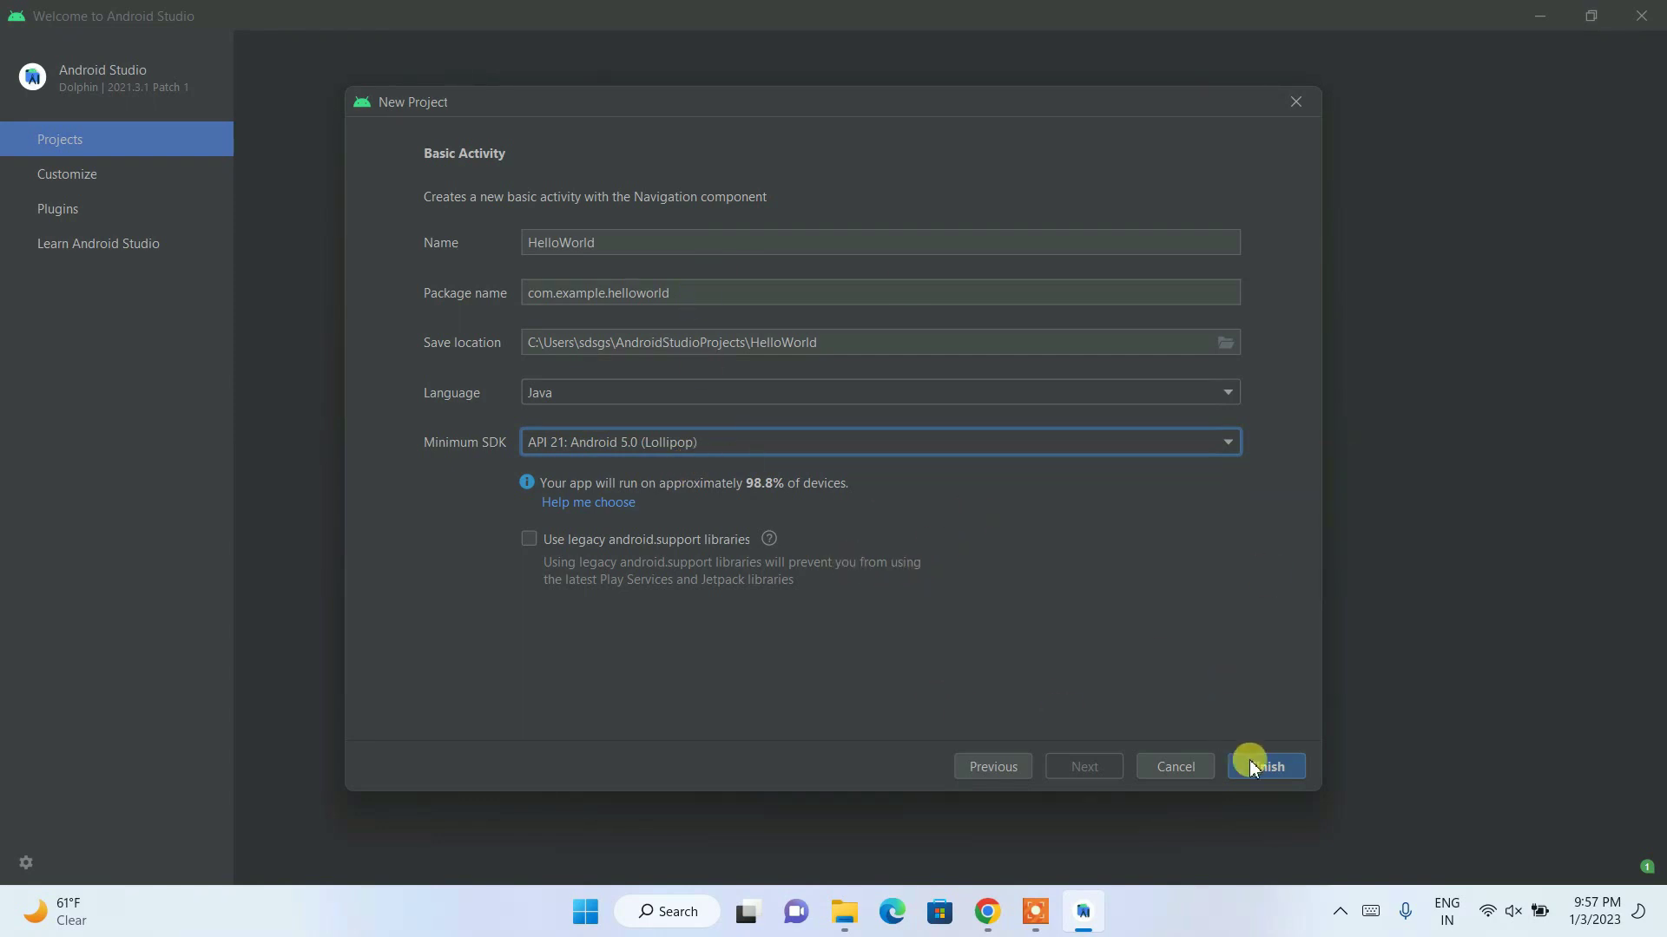
Create the project, open it once SDK Platform 32 installs, and allow adb.exe through the firewall
click(1274, 765)
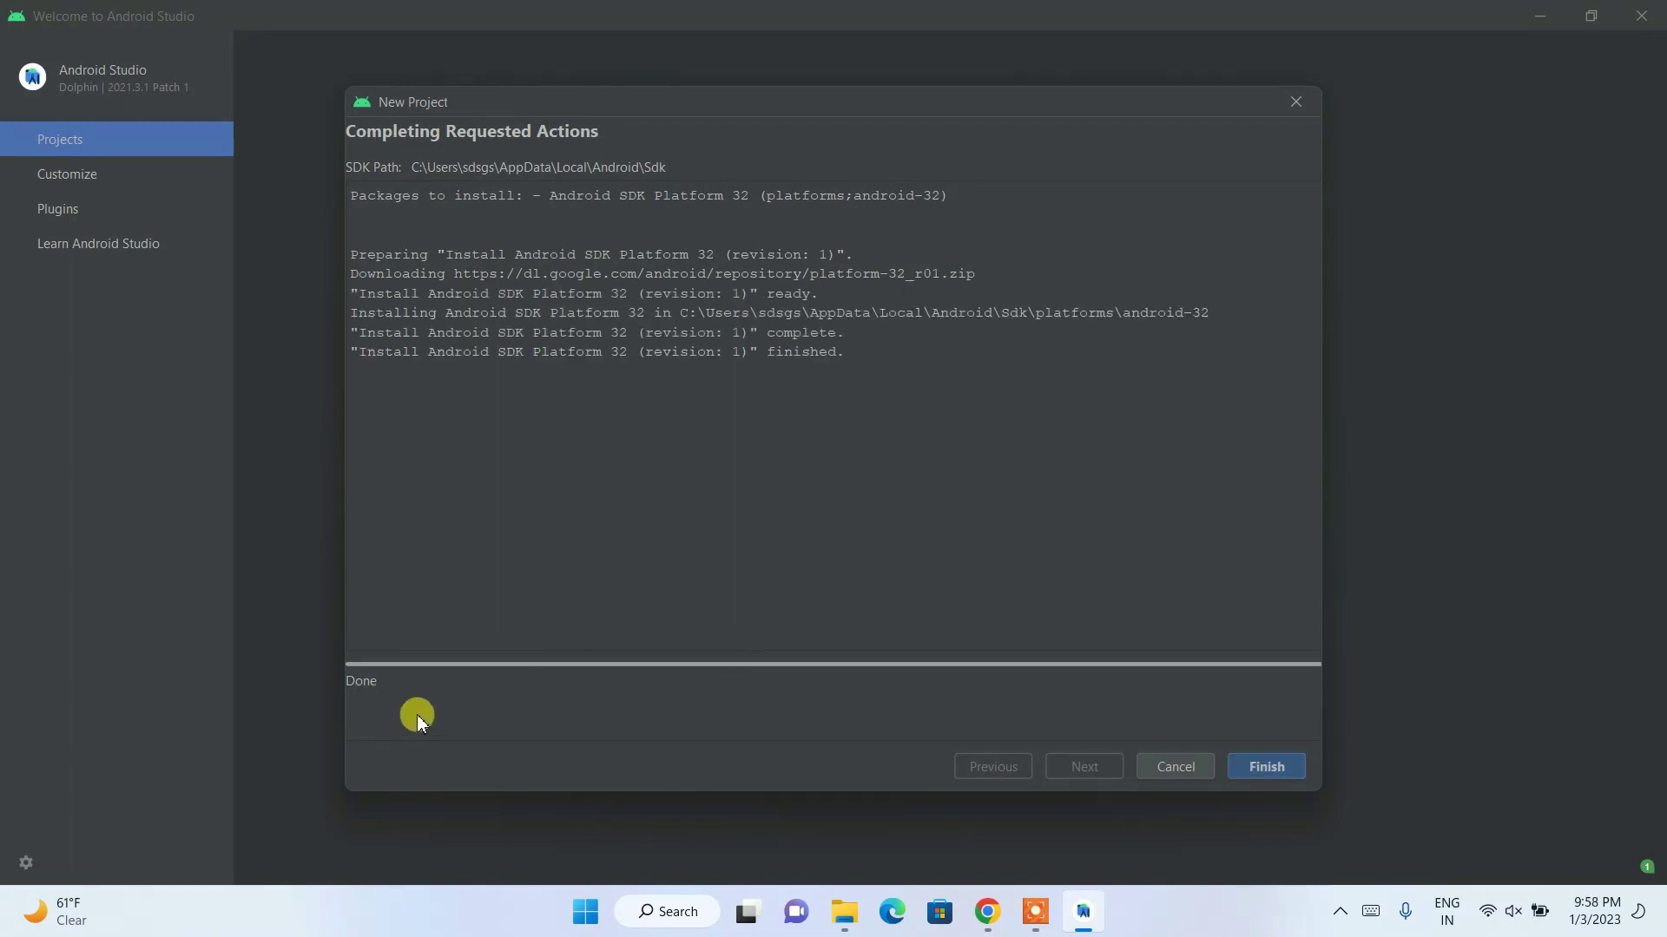
click(1269, 766)
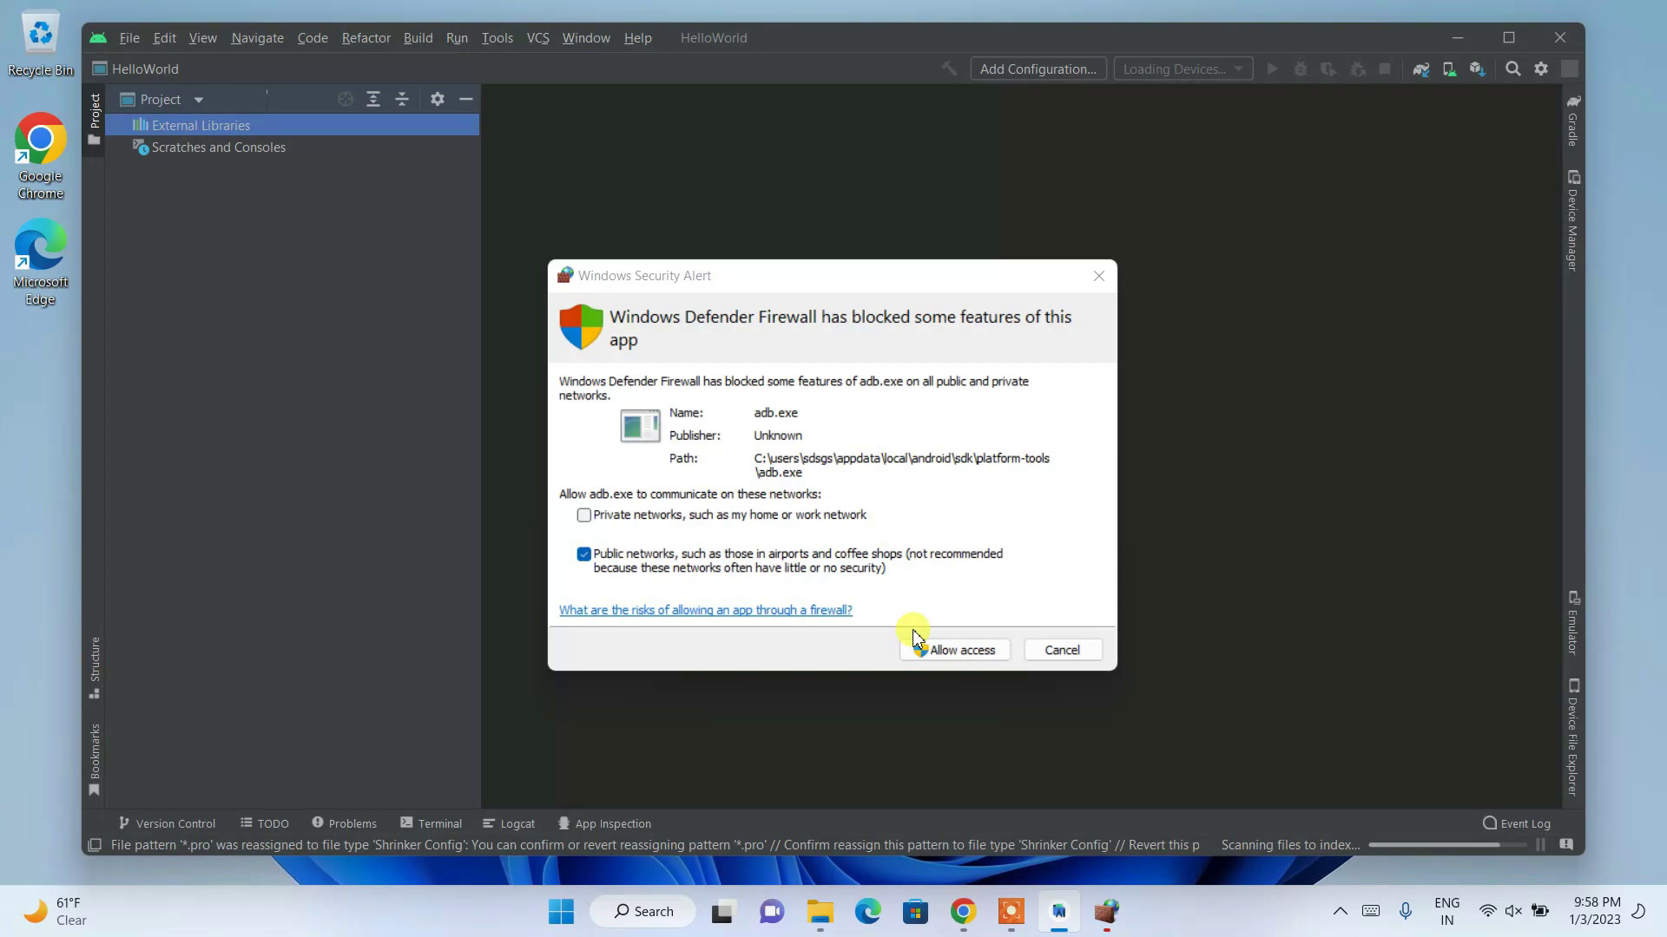
click(952, 653)
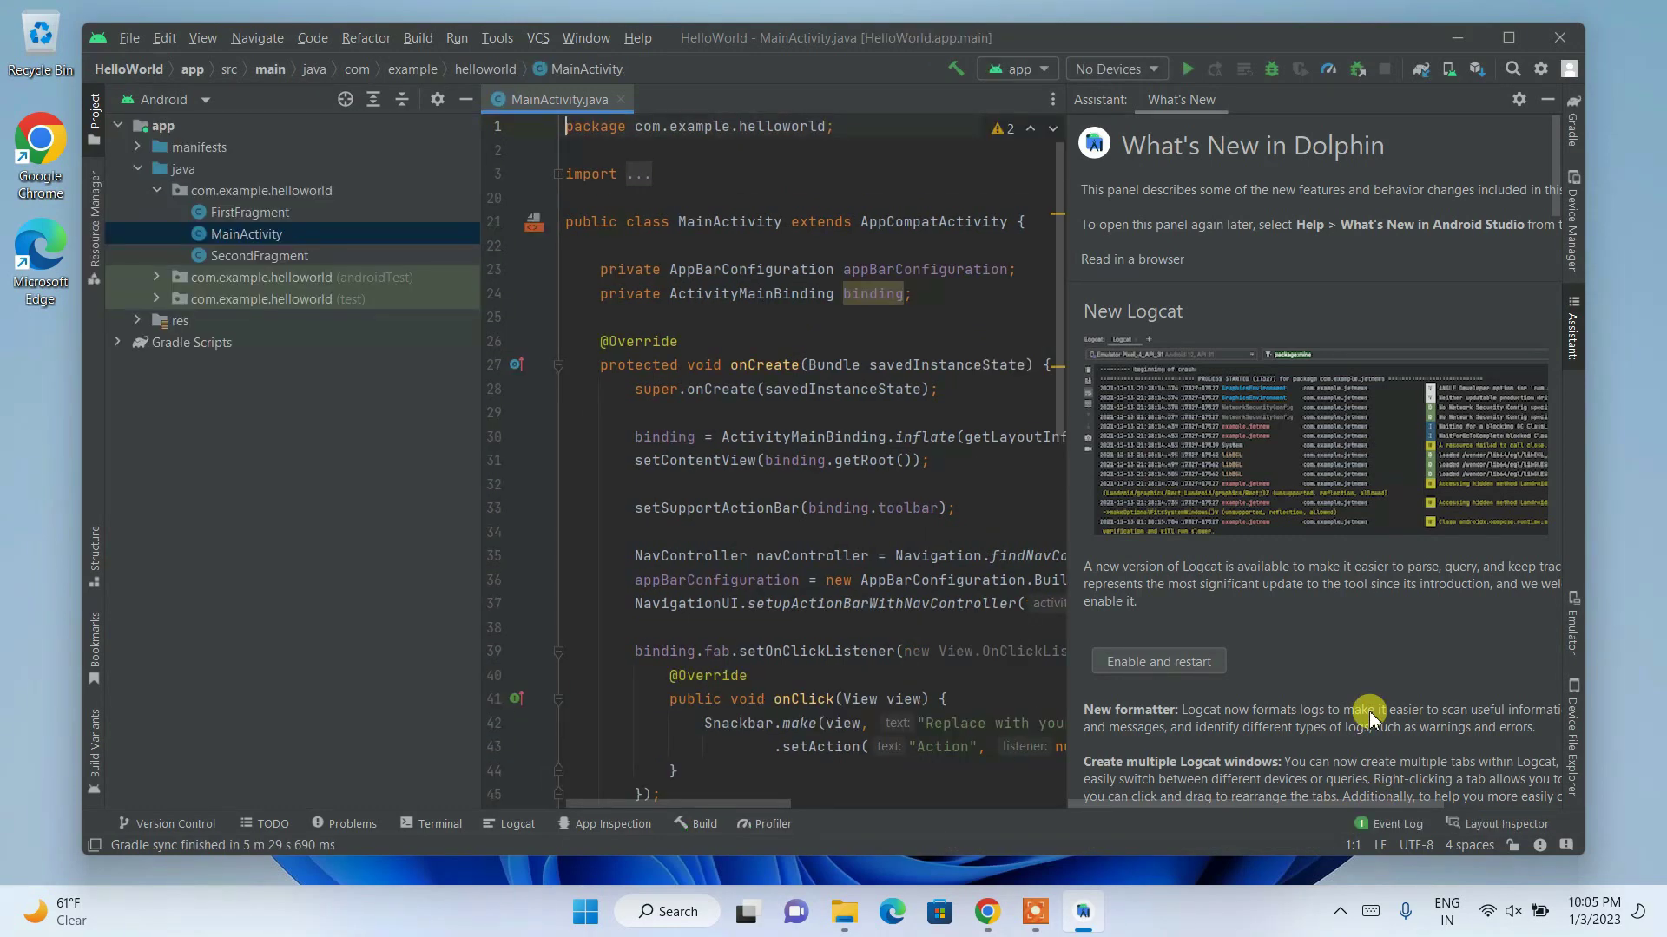
Maximize the HelloWorld project window
click(1507, 38)
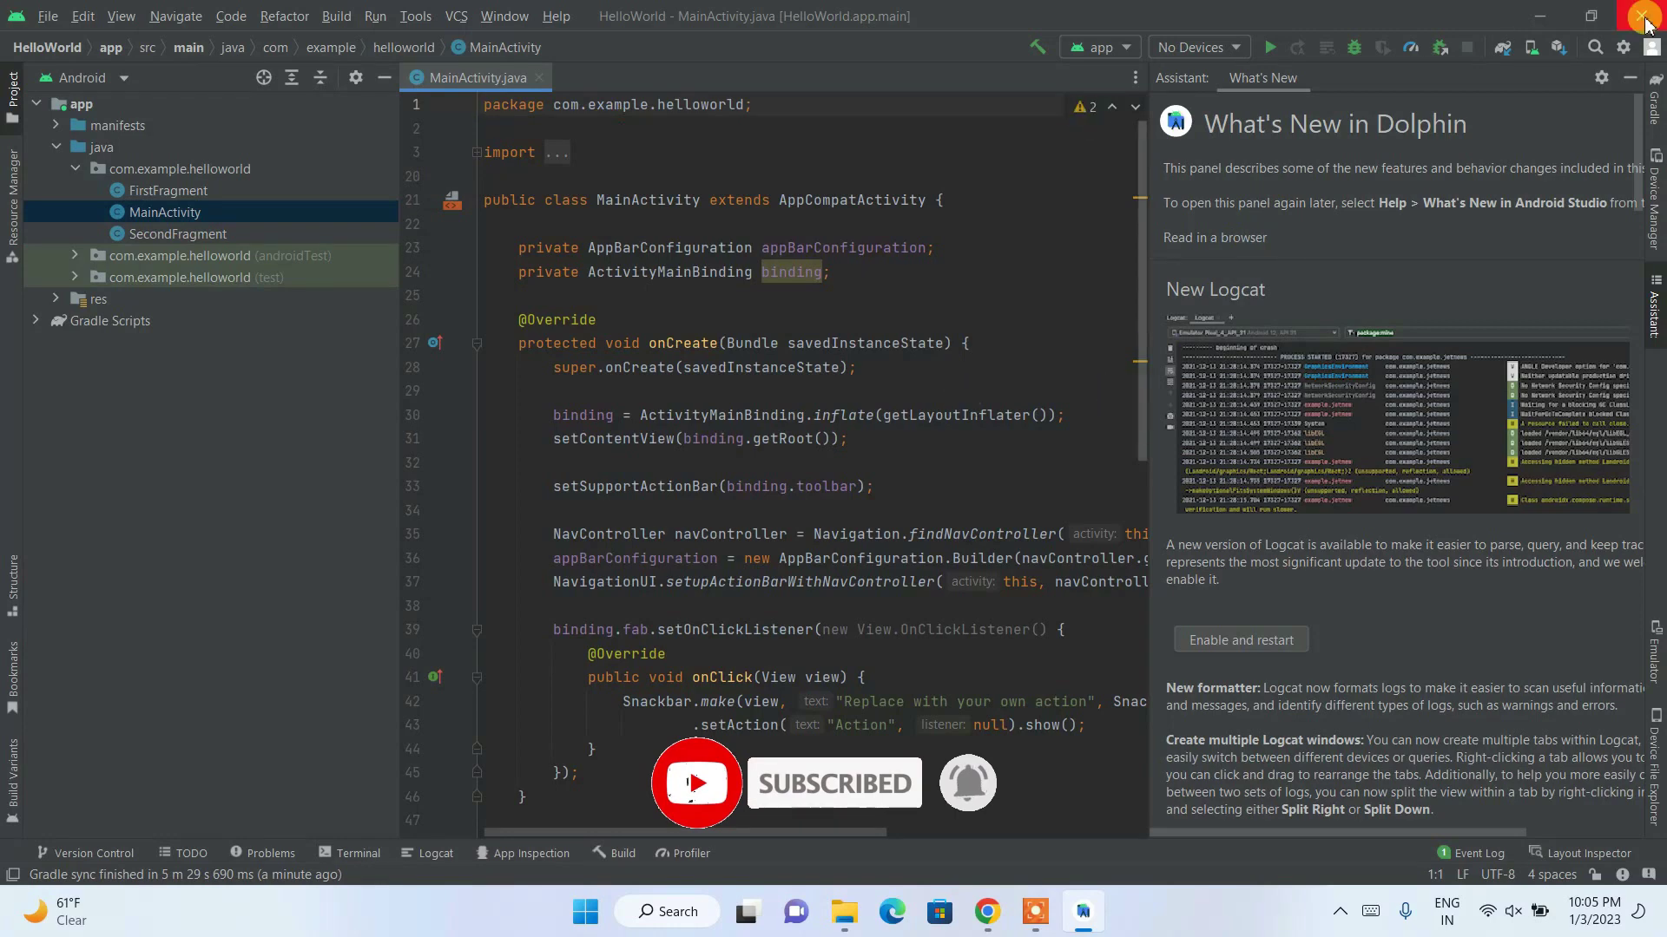
Close What's New, open FirstFragment and SecondFragment, and return to MainActivity.java
click(1629, 77)
scroll(1057, 257, down, 15)
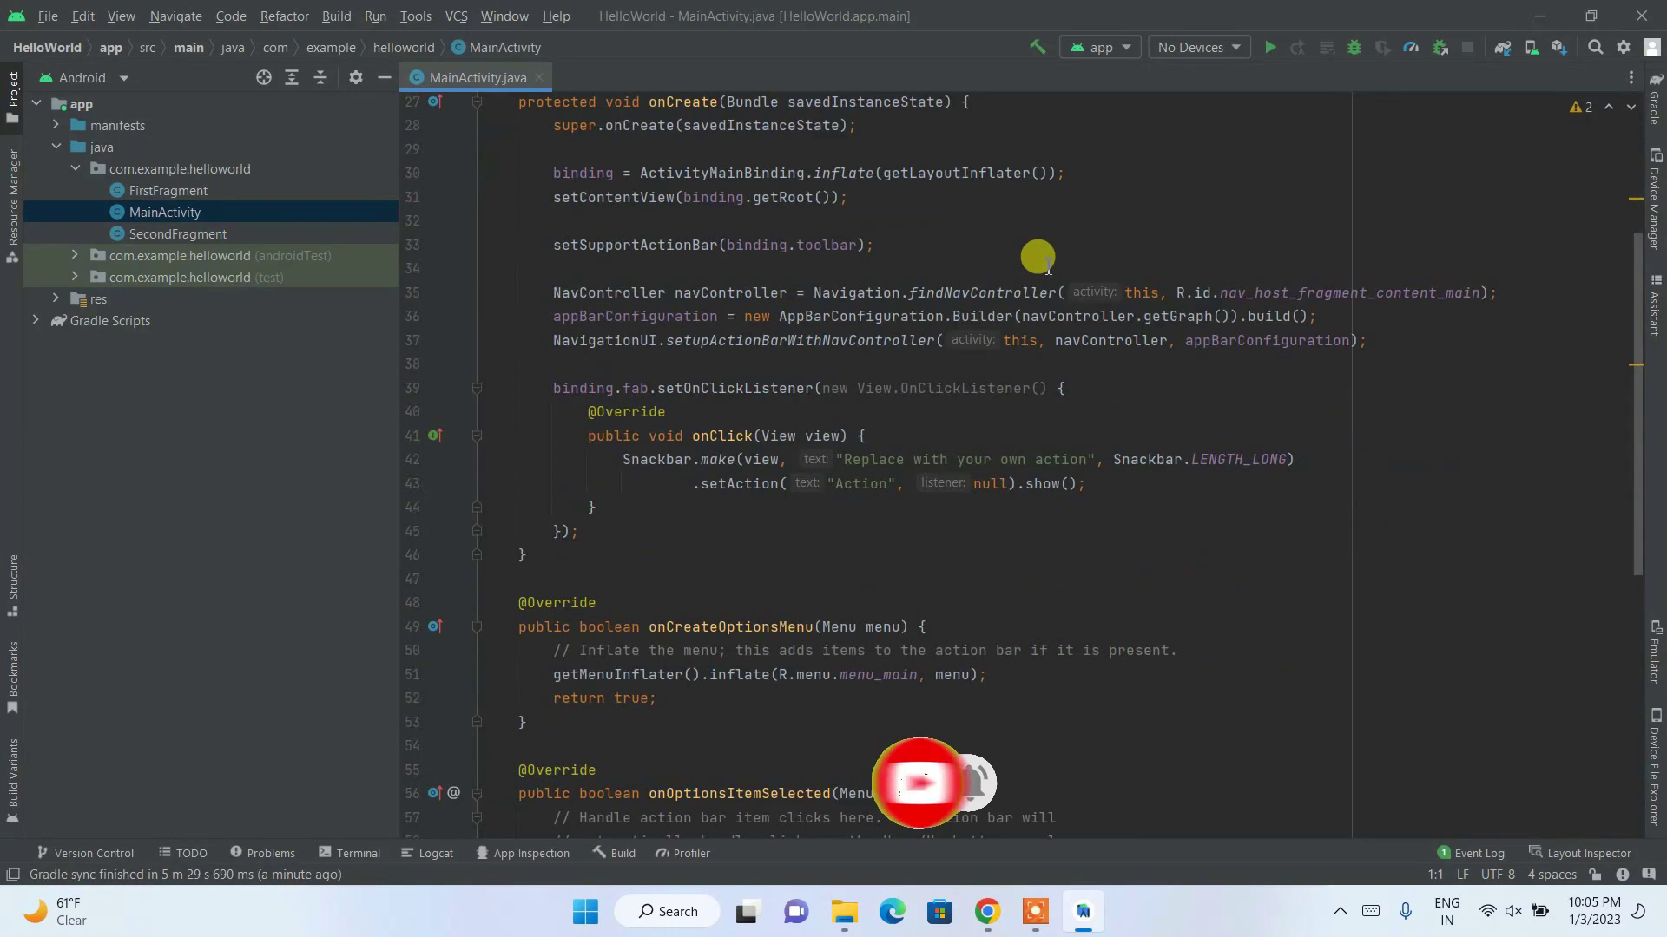
scroll(1040, 255, up, 15)
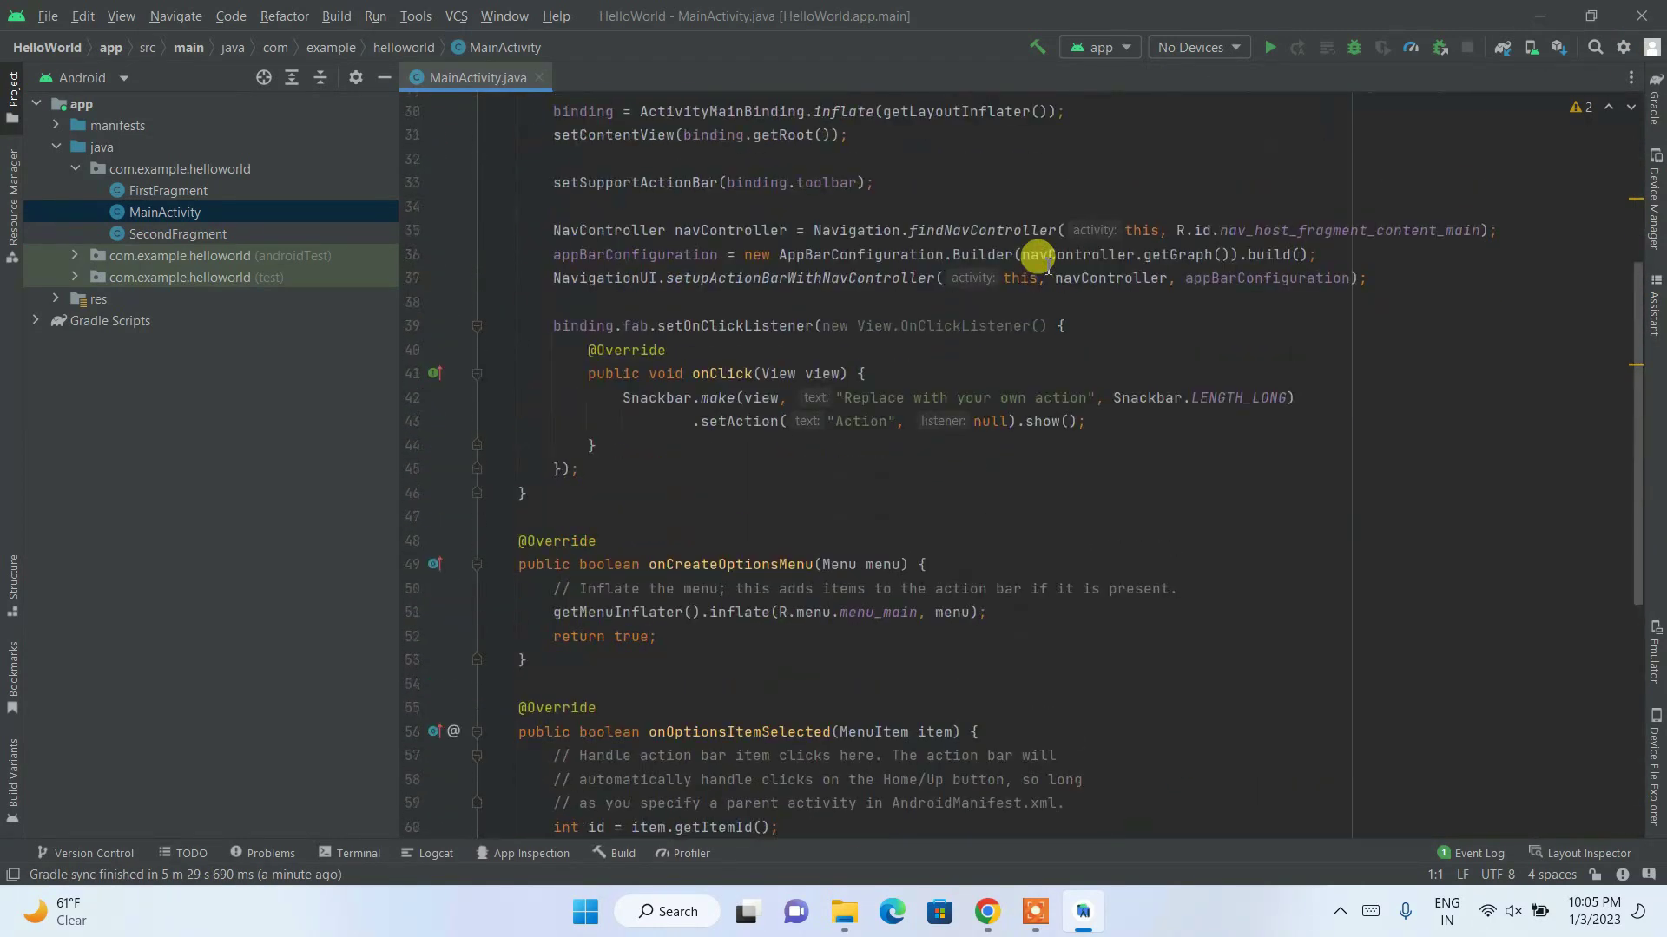
double_click(159, 194)
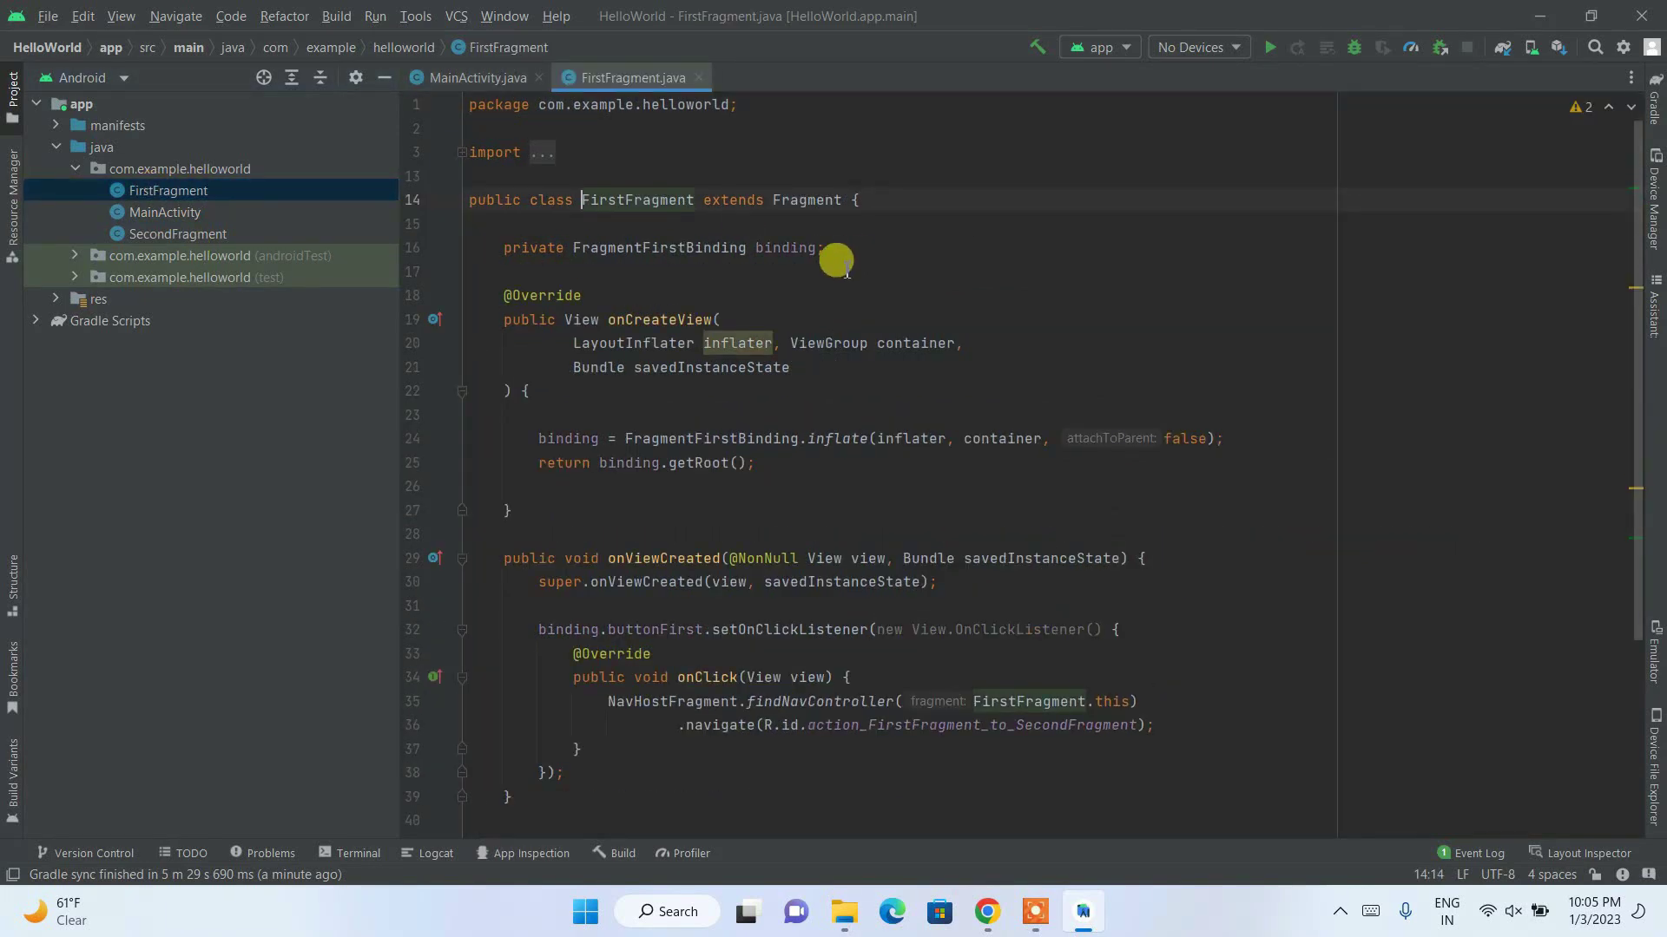
scroll(839, 264, down, 3)
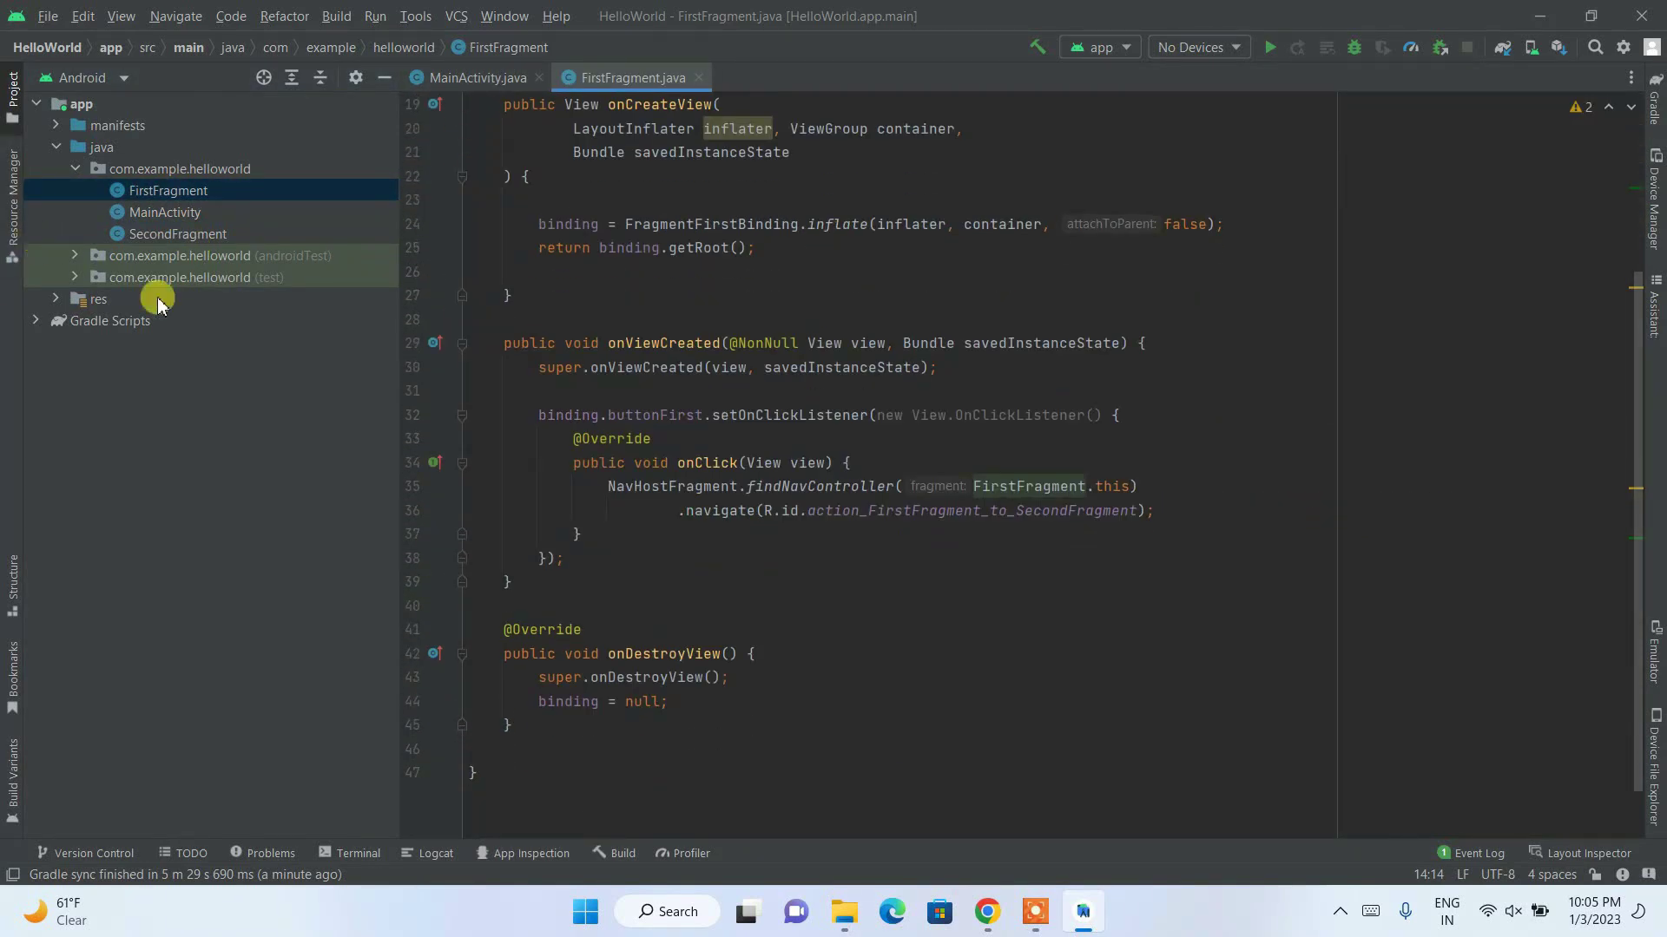
double_click(170, 234)
scroll(941, 354, down, 5)
scroll(941, 353, up, 5)
click(500, 78)
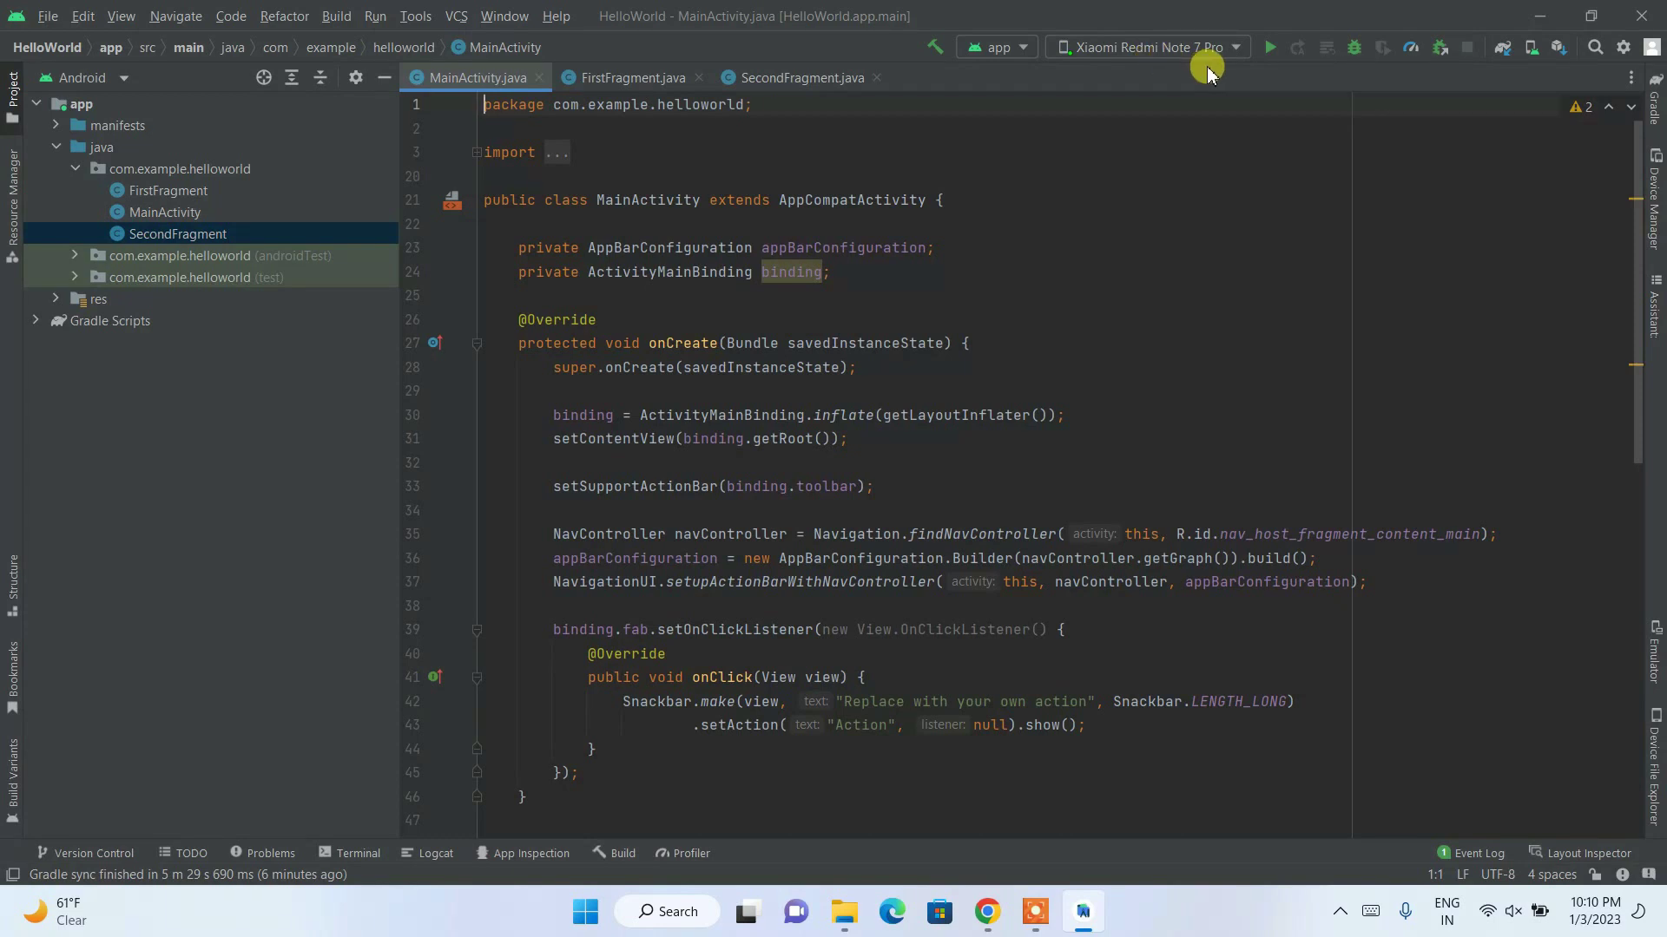
Build and run the HelloWorld app on the Xiaomi Redmi Note 7 Pro
click(1270, 49)
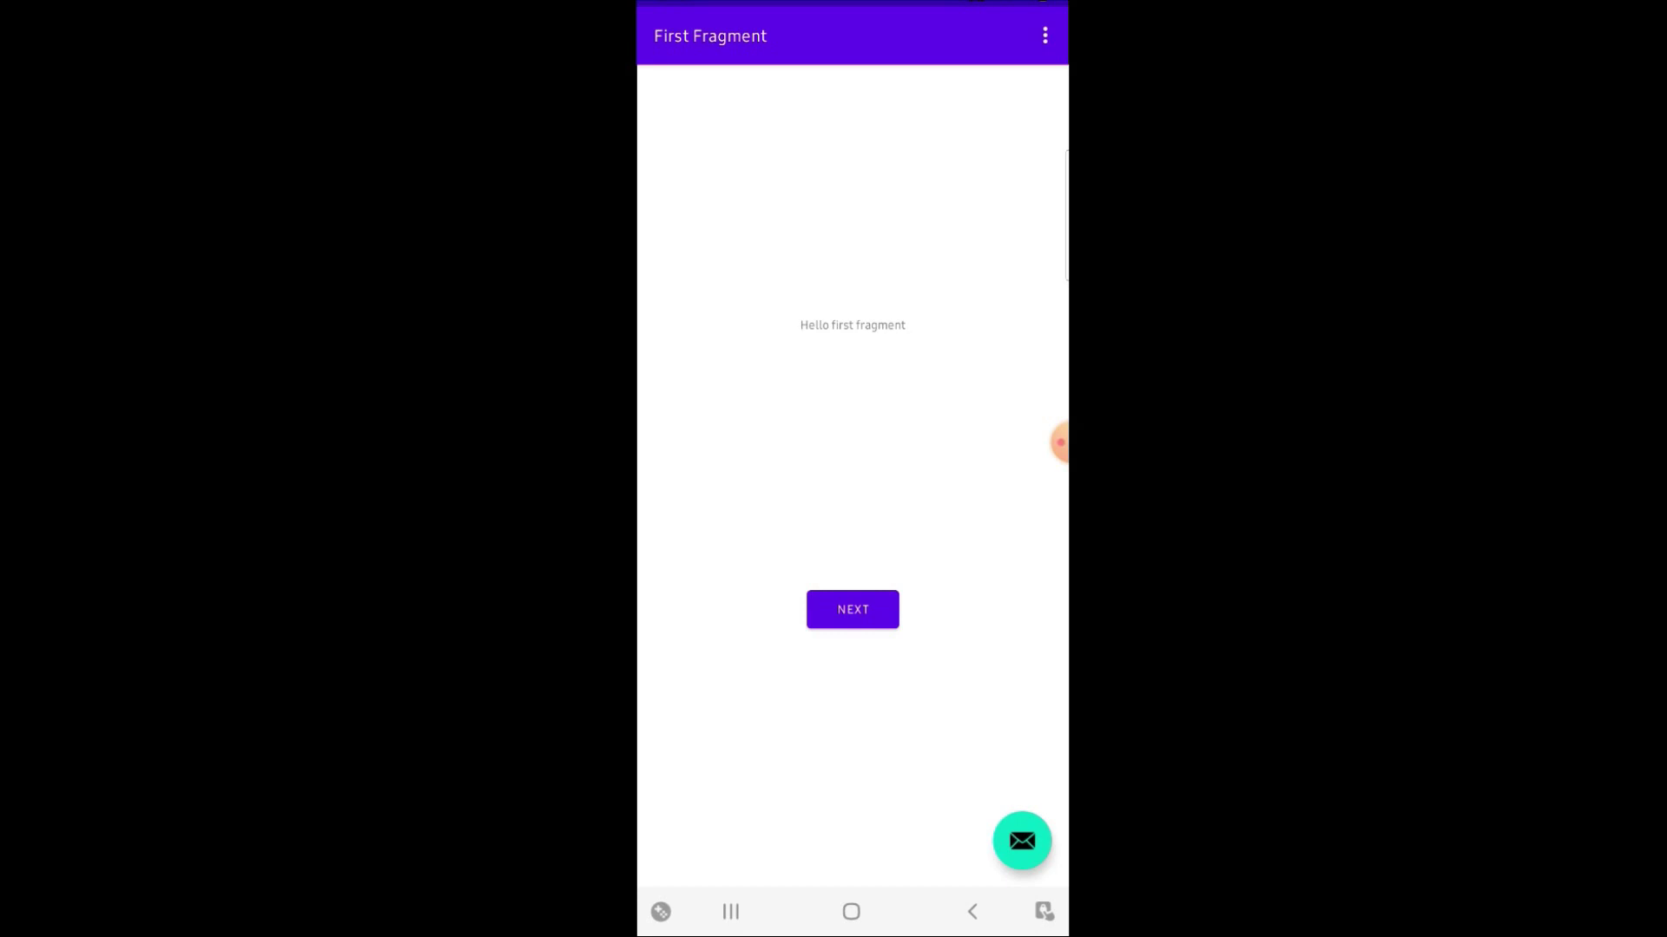
Tap NEXT in the running HelloWorld app to reach the Second Fragment screen
click(853, 610)
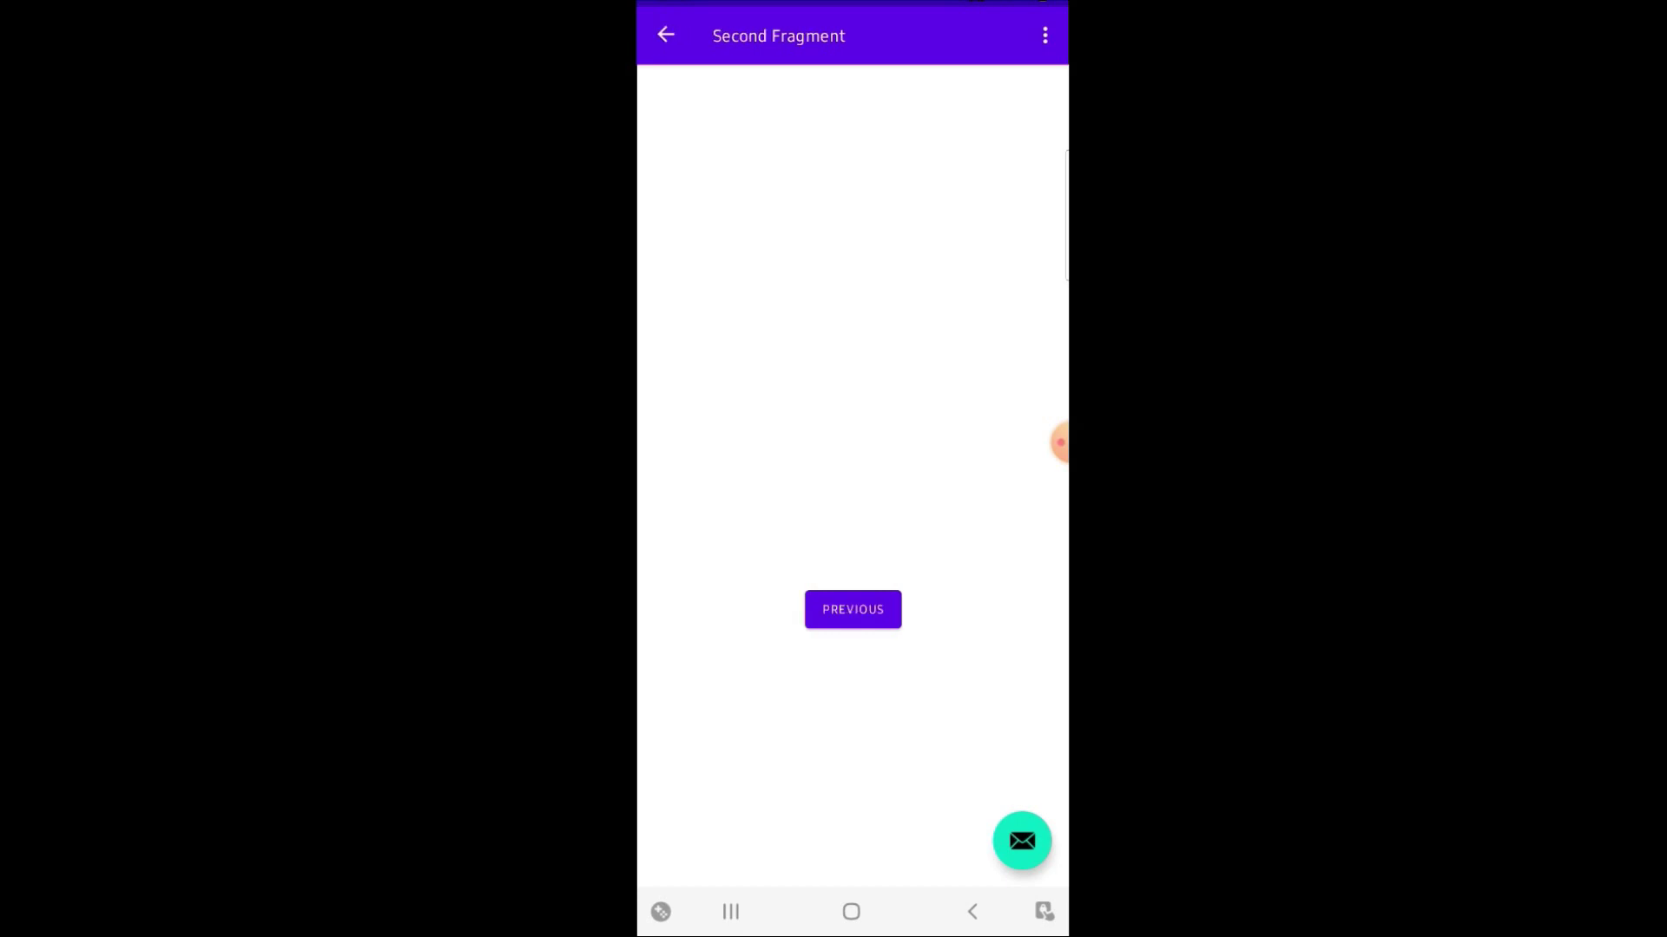